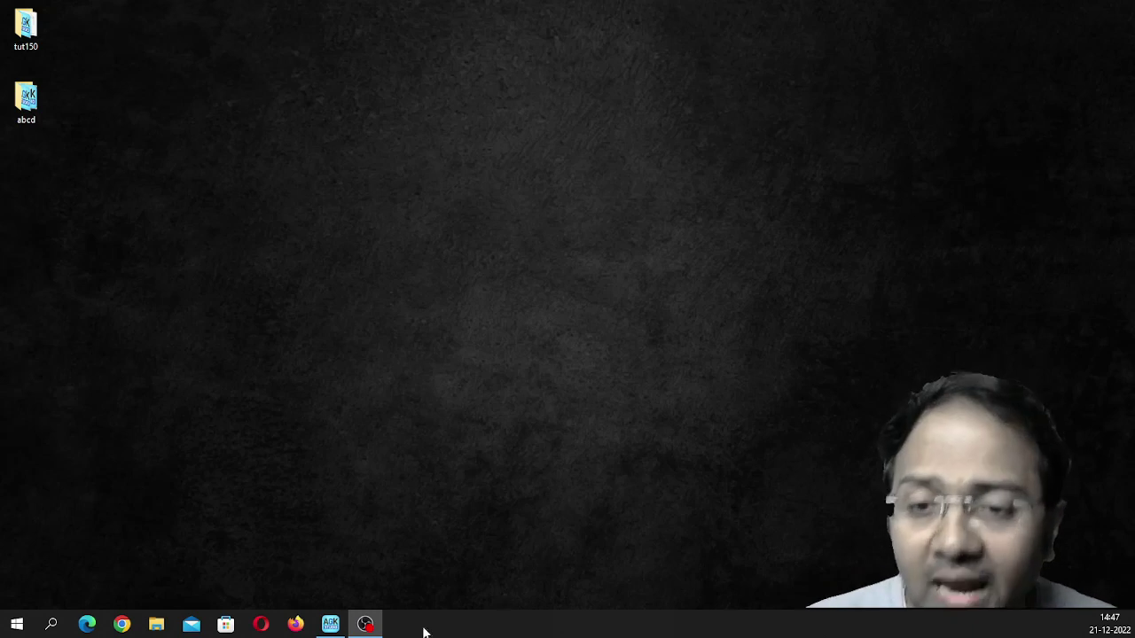
Switch to AppGameKit Studio, run the abcd project and page through the alphabet app's letter screens from A to Z.
{"action": "left_click", "coordinate": [330, 624]}
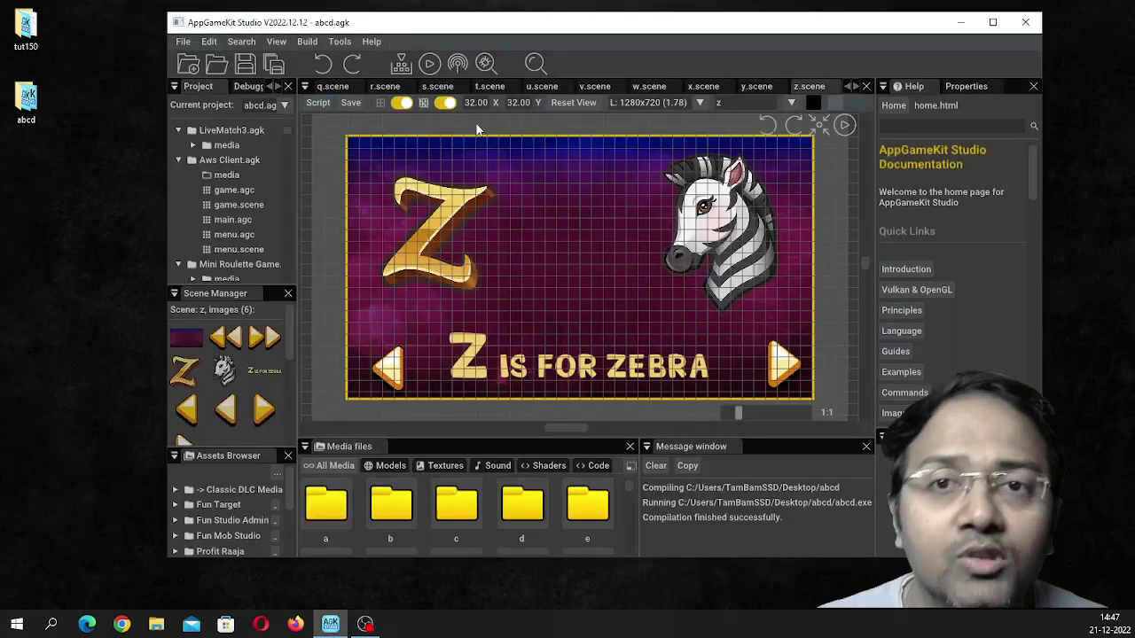
{"action": "left_click", "coordinate": [429, 64]}
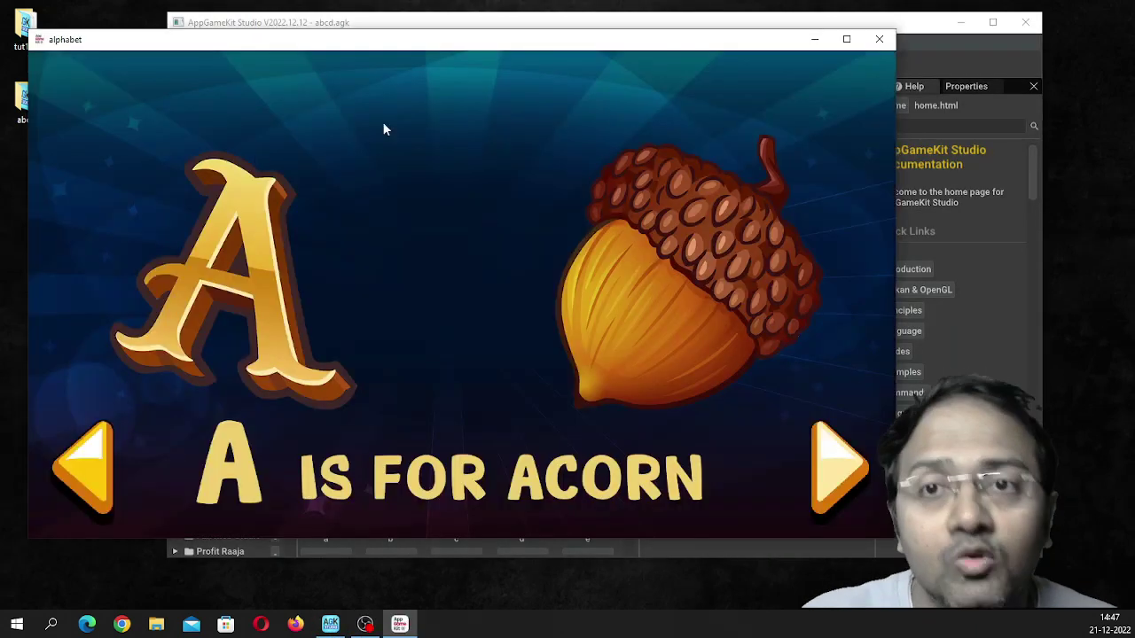
{"action": "left_click", "coordinate": [823, 478]}
{"action": "left_click", "coordinate": [822, 479]}
{"action": "left_click", "coordinate": [824, 480]}
{"action": "left_click", "coordinate": [826, 481]}
{"action": "left_click", "coordinate": [827, 481]}
{"action": "left_click", "coordinate": [825, 480]}
{"action": "left_click", "coordinate": [824, 478]}
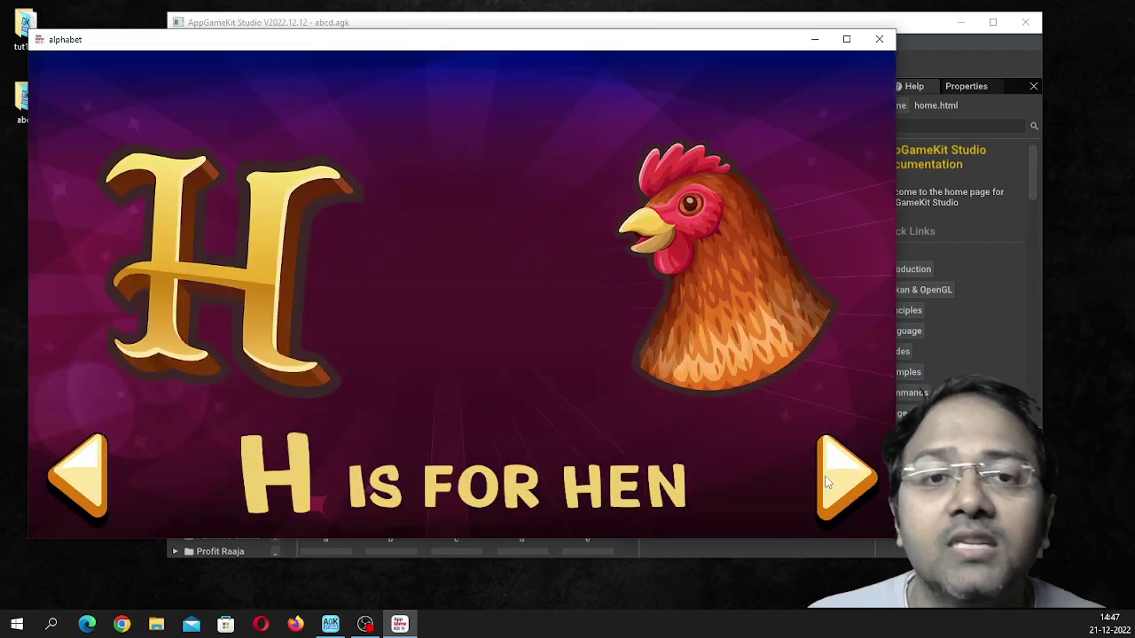
{"action": "left_click", "coordinate": [824, 476]}
{"action": "left_click", "coordinate": [824, 476]}
{"action": "left_click", "coordinate": [824, 476]}
{"action": "left_click", "coordinate": [824, 475]}
{"action": "left_click", "coordinate": [823, 474]}
{"action": "left_click", "coordinate": [823, 475]}
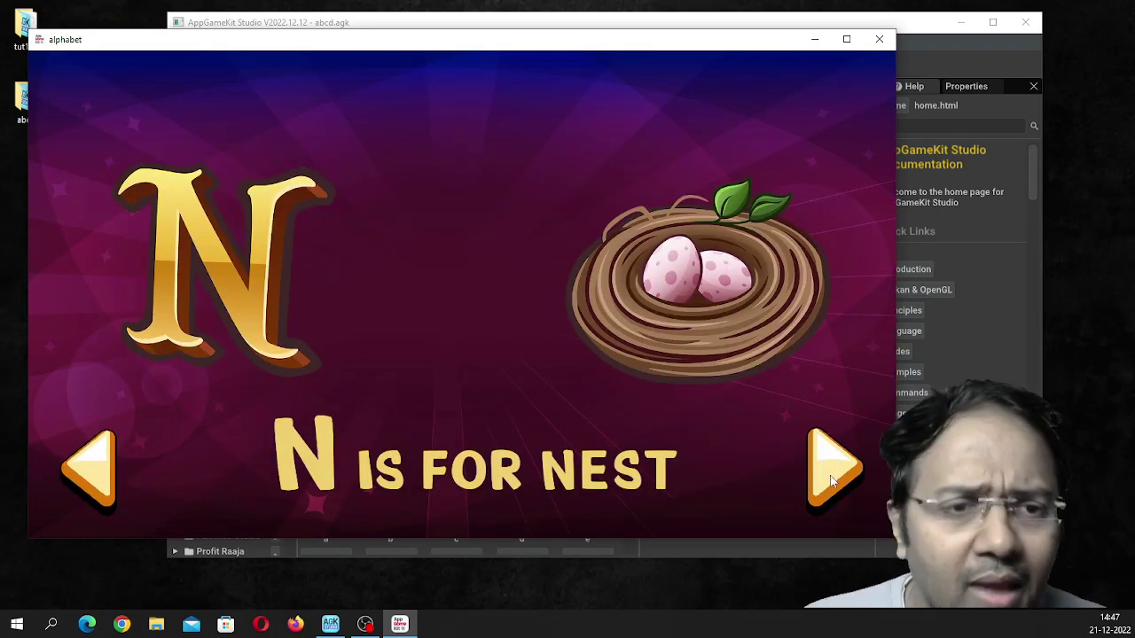
{"action": "left_click", "coordinate": [831, 467]}
{"action": "left_click", "coordinate": [832, 467]}
{"action": "left_click", "coordinate": [831, 467]}
{"action": "left_click", "coordinate": [833, 470]}
{"action": "left_click", "coordinate": [834, 470]}
{"action": "left_click", "coordinate": [833, 470]}
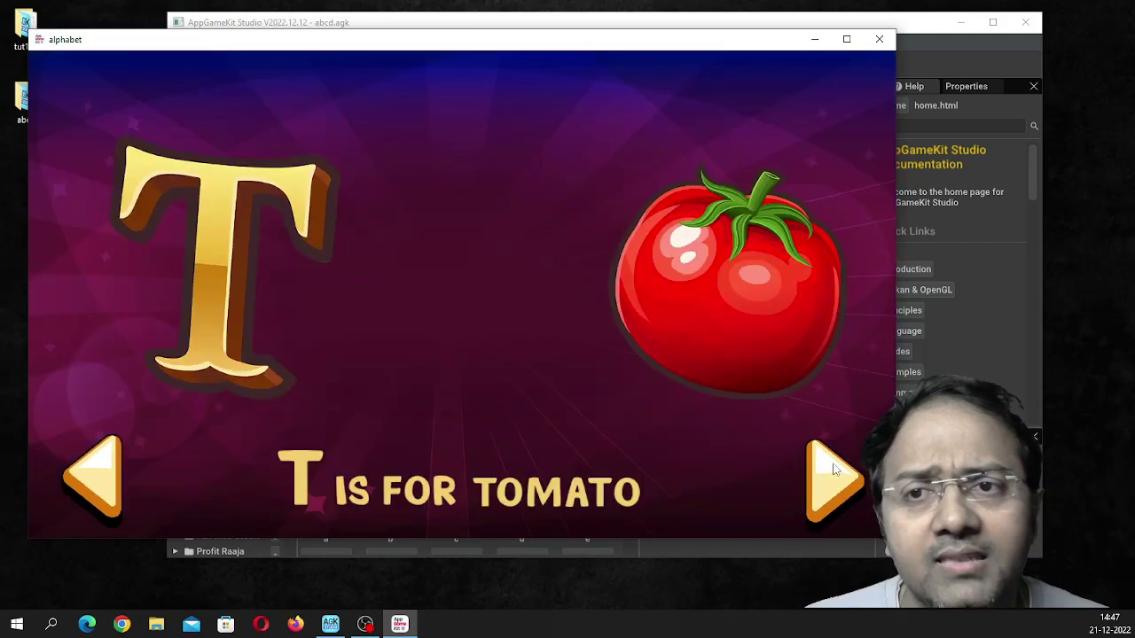
{"action": "left_click", "coordinate": [834, 469]}
{"action": "left_click", "coordinate": [834, 469]}
{"action": "left_click", "coordinate": [833, 469]}
{"action": "left_click", "coordinate": [834, 468]}
{"action": "left_click", "coordinate": [833, 467]}
{"action": "left_click", "coordinate": [833, 467]}
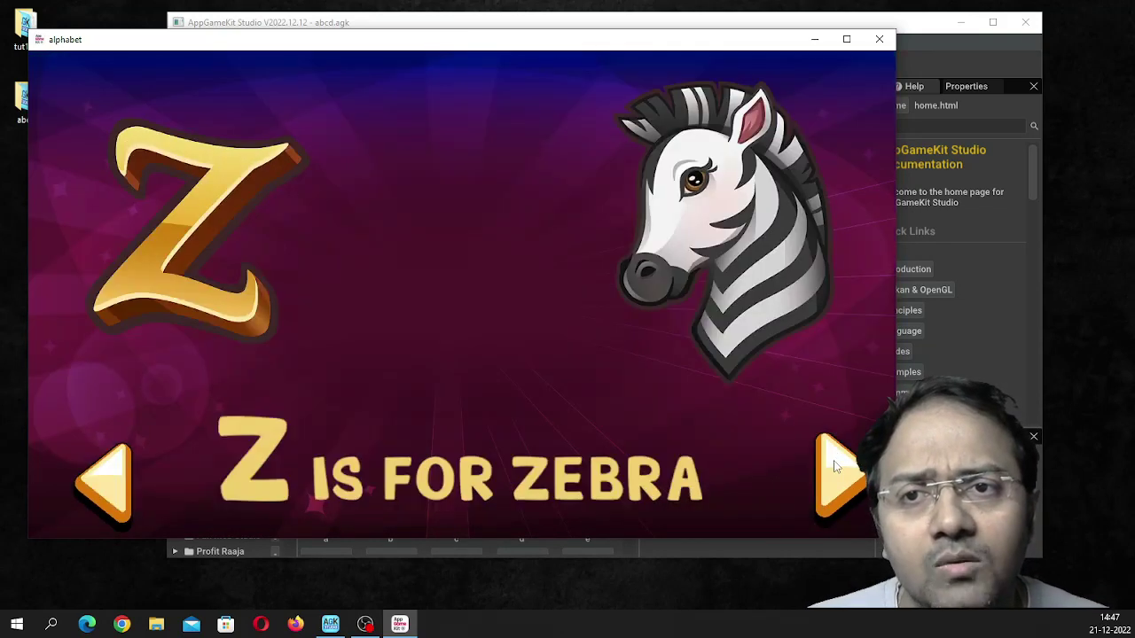
{"action": "left_click", "coordinate": [833, 467]}
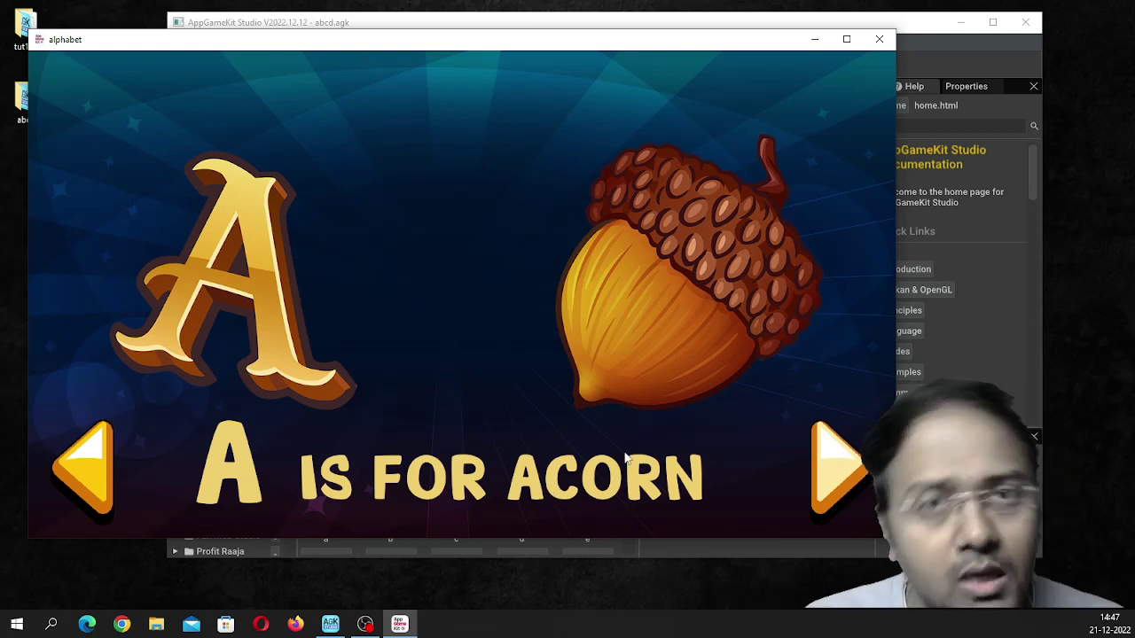
{"action": "left_click", "coordinate": [879, 39]}
{"action": "left_click_drag", "start_coordinate": [568, 31], "coordinate": [644, 38]}
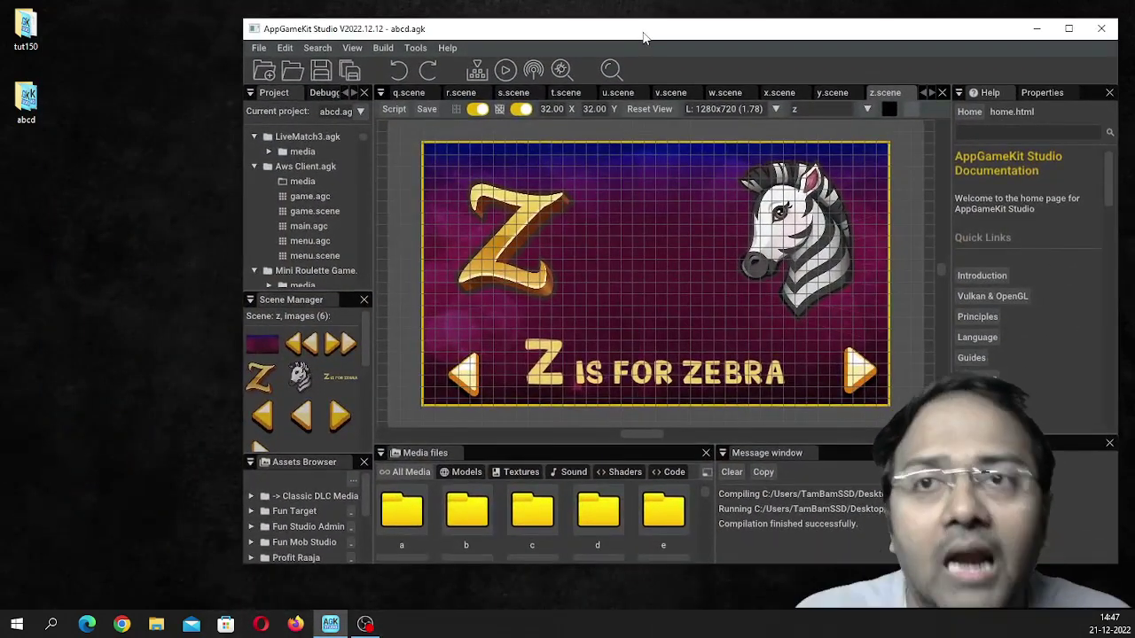
Open the google folder inside the abcd project folder and review the screenshots and icon images prepared for the store.
{"action": "double_click", "coordinate": [27, 100]}
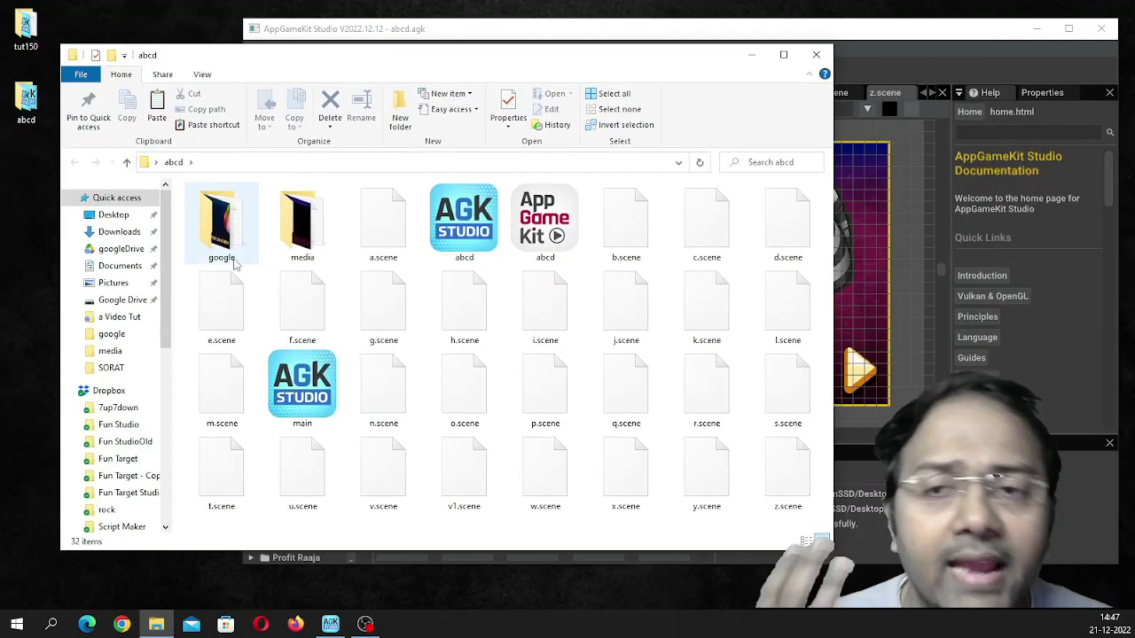
{"action": "left_click", "coordinate": [232, 244]}
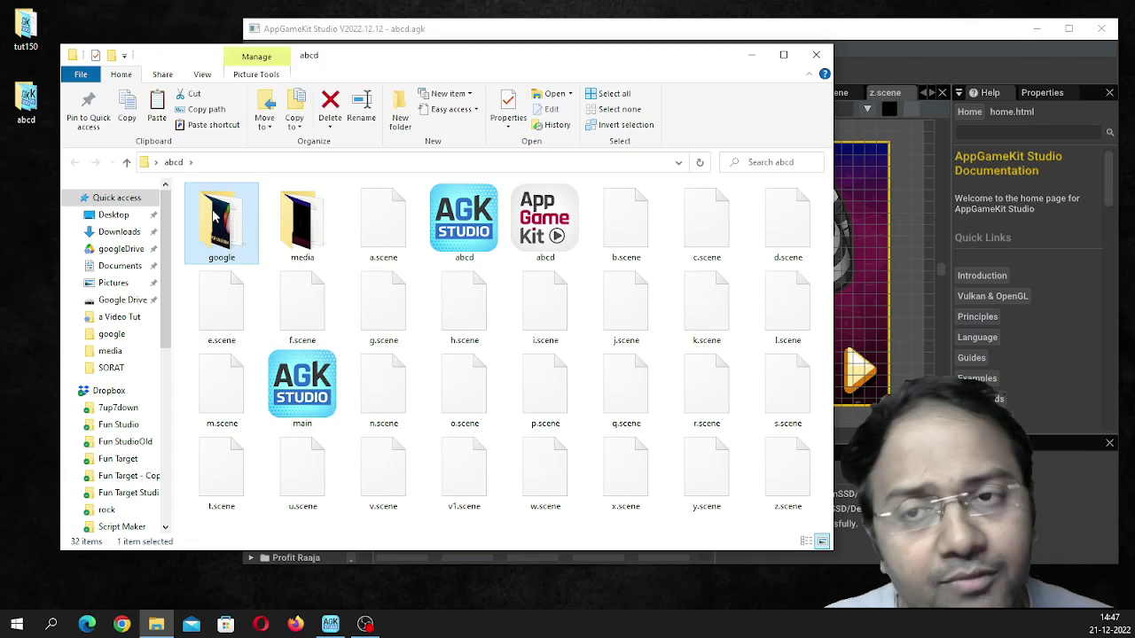
{"action": "double_click", "coordinate": [233, 229]}
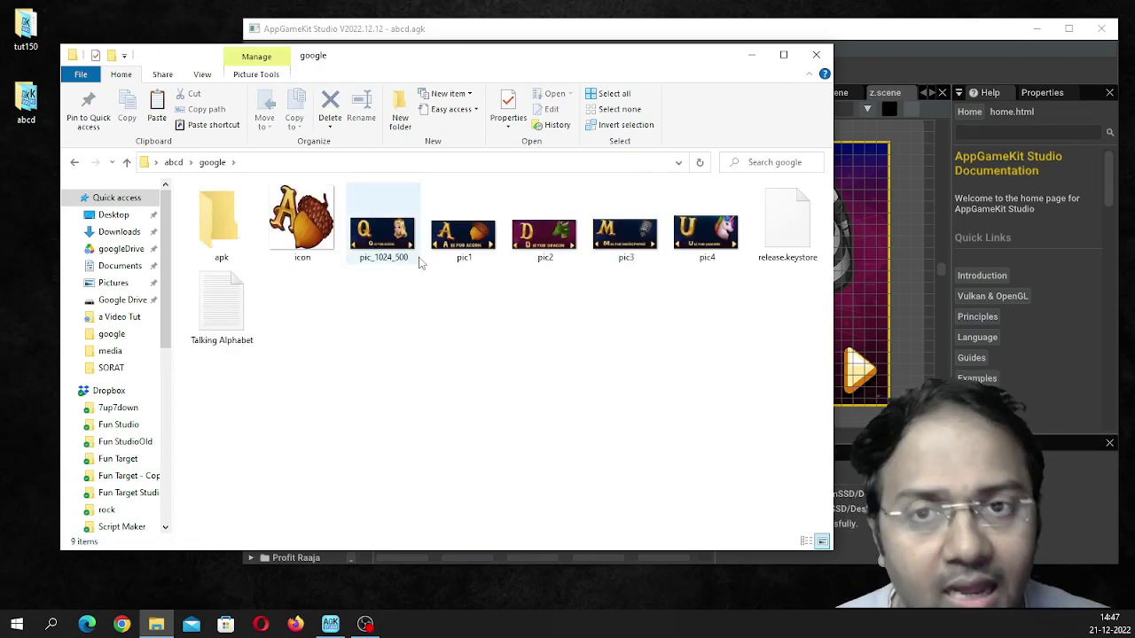
{"action": "left_click", "coordinate": [700, 237]}
{"action": "key", "text": "Left"}
{"action": "key", "text": "Left"}
{"action": "key", "text": "Left"}
{"action": "key", "text": "Left"}
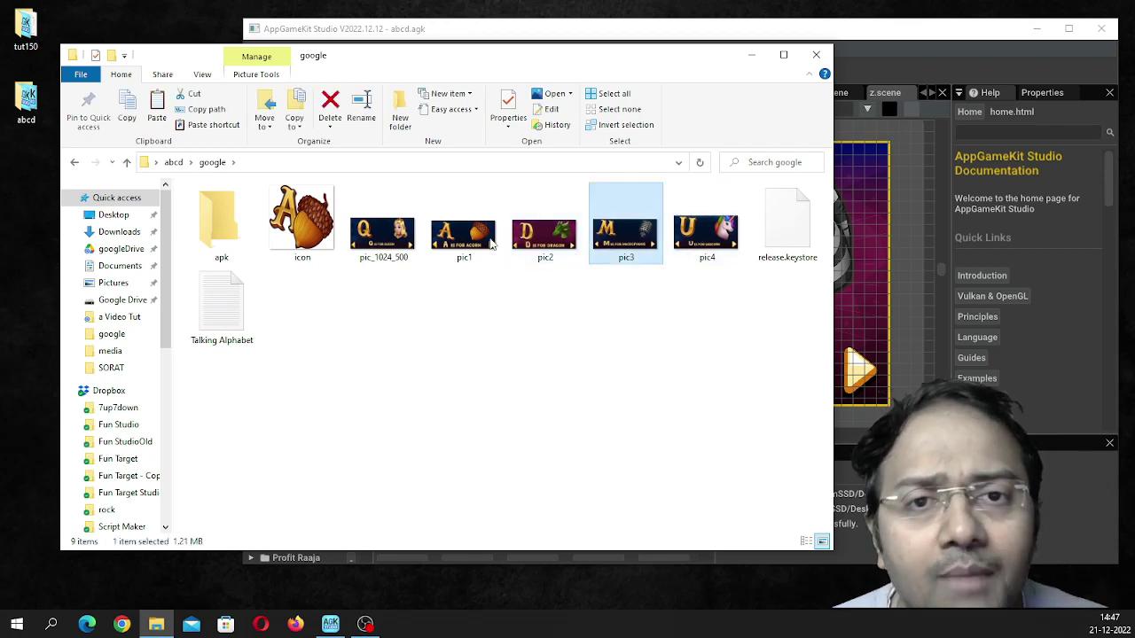
{"action": "left_click", "coordinate": [545, 235]}
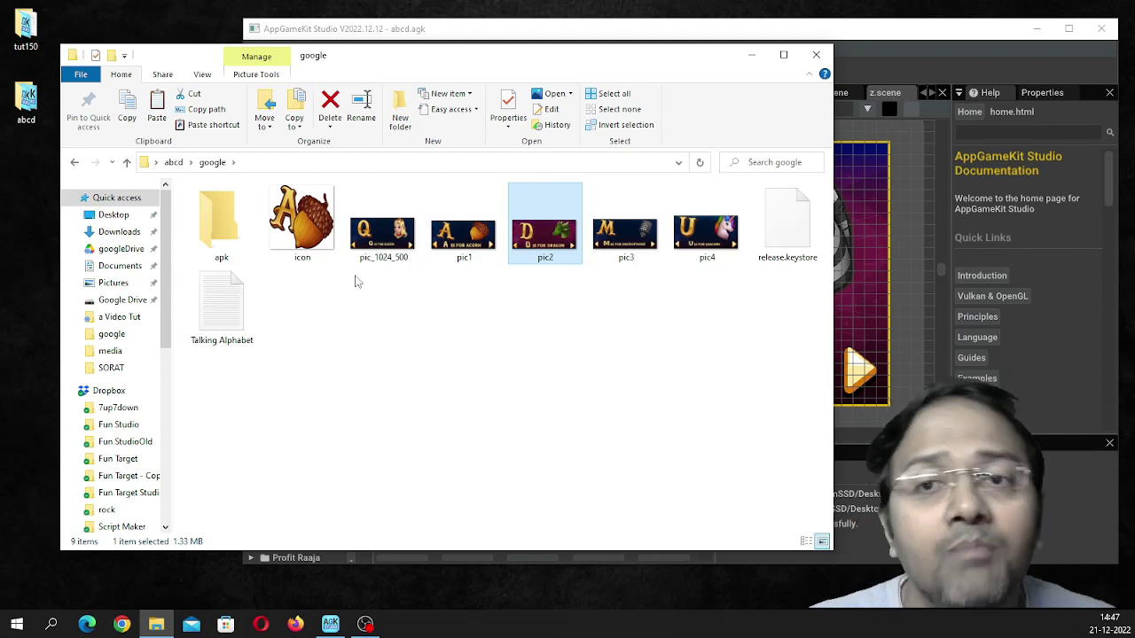
{"action": "left_click", "coordinate": [333, 257]}
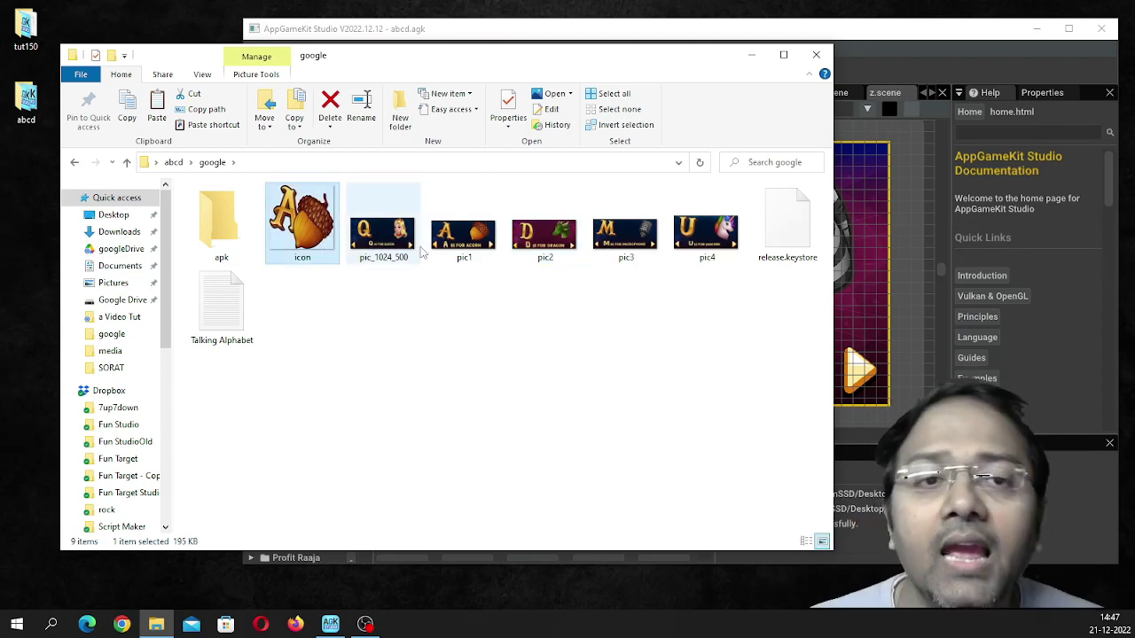
Open the Talking Alphabet text file and review the app name, short and long descriptions, and privacy policy URL.
{"action": "left_click", "coordinate": [220, 323]}
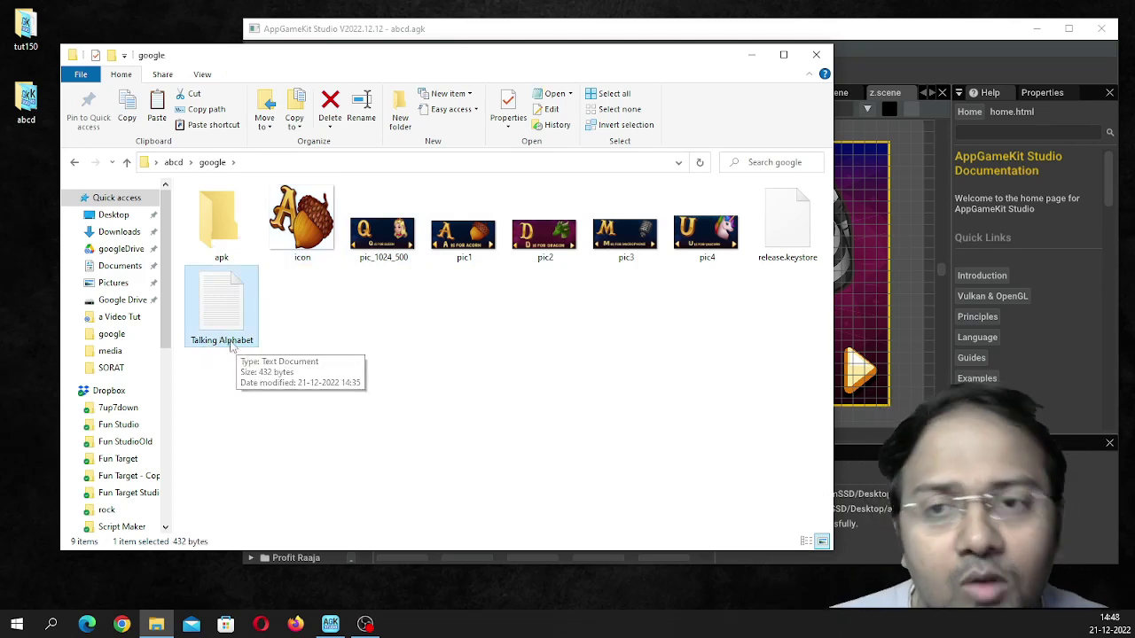
{"action": "double_click", "coordinate": [235, 315]}
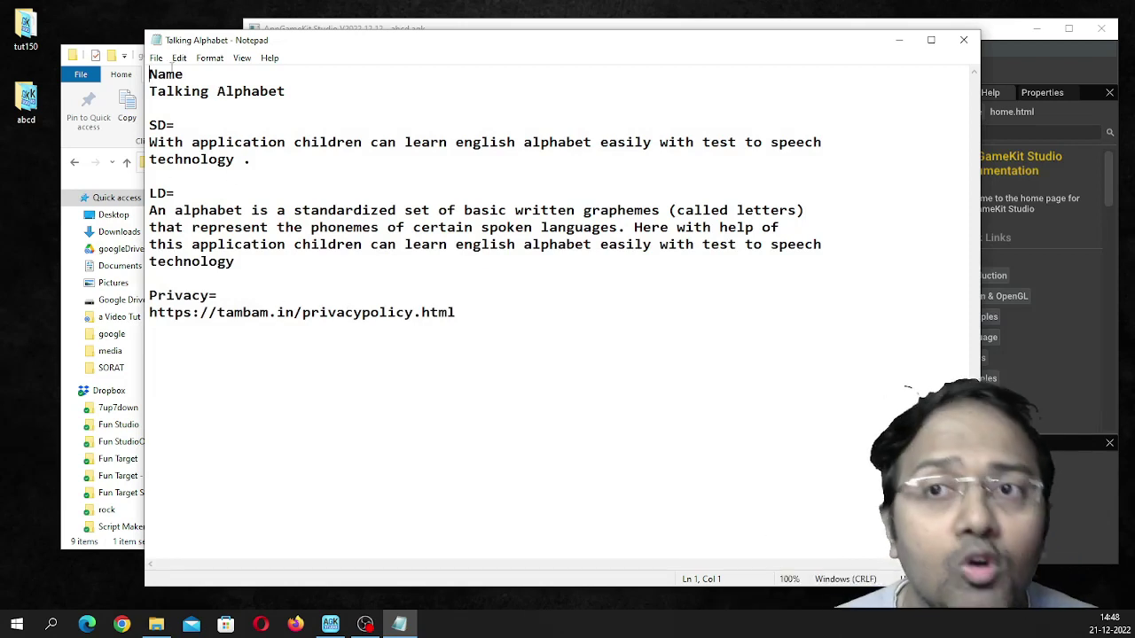
{"action": "left_click_drag", "start_coordinate": [285, 98], "coordinate": [167, 92]}
{"action": "left_click_drag", "start_coordinate": [149, 142], "coordinate": [340, 168]}
{"action": "left_click", "coordinate": [340, 170]}
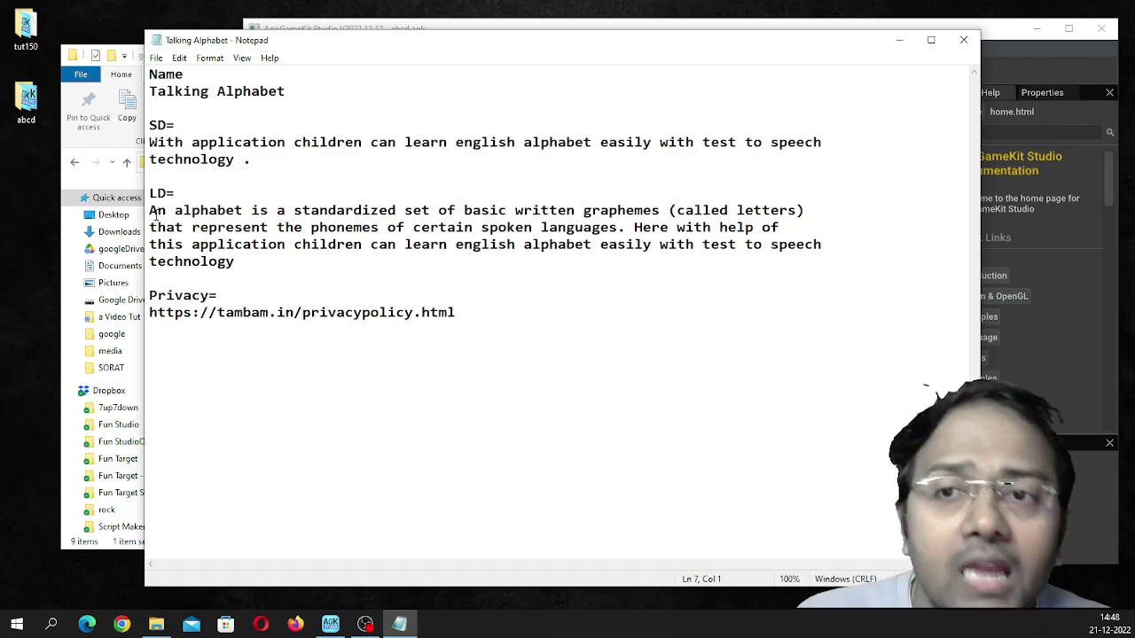
{"action": "mouse_move", "coordinate": [149, 211]}
{"action": "left_mouse_down"}
{"action": "mouse_move", "coordinate": [256, 260]}
{"action": "mouse_move", "coordinate": [159, 229]}
{"action": "mouse_move", "coordinate": [149, 211]}
{"action": "left_mouse_up"}
{"action": "left_click", "coordinate": [253, 268]}
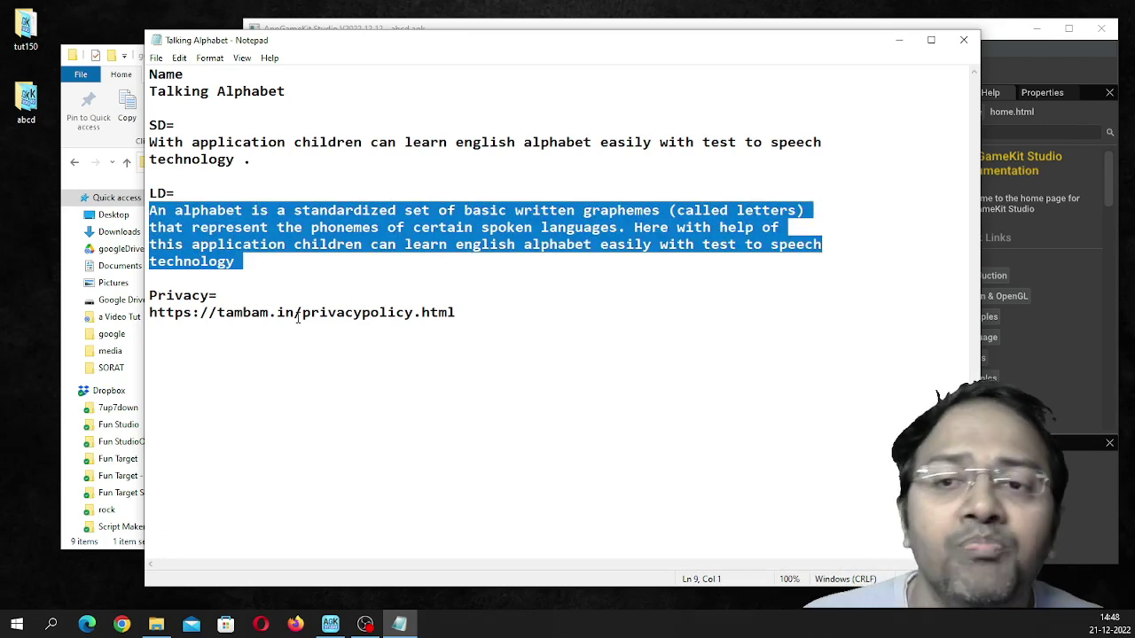
{"action": "left_click_drag", "start_coordinate": [470, 312], "coordinate": [146, 311]}
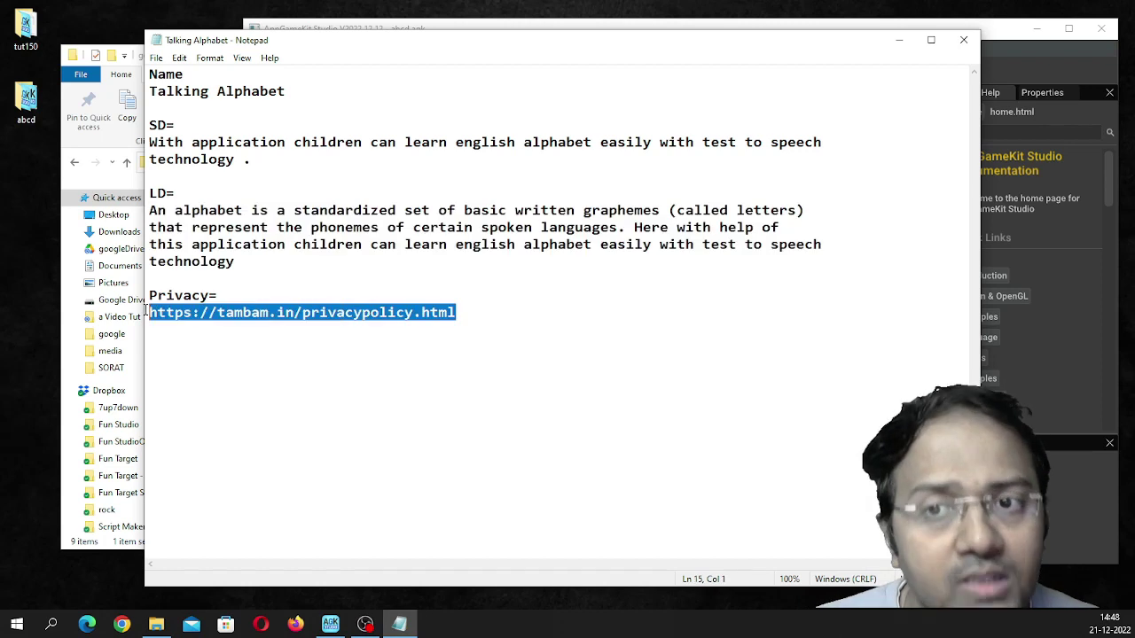
{"action": "left_click", "coordinate": [499, 299]}
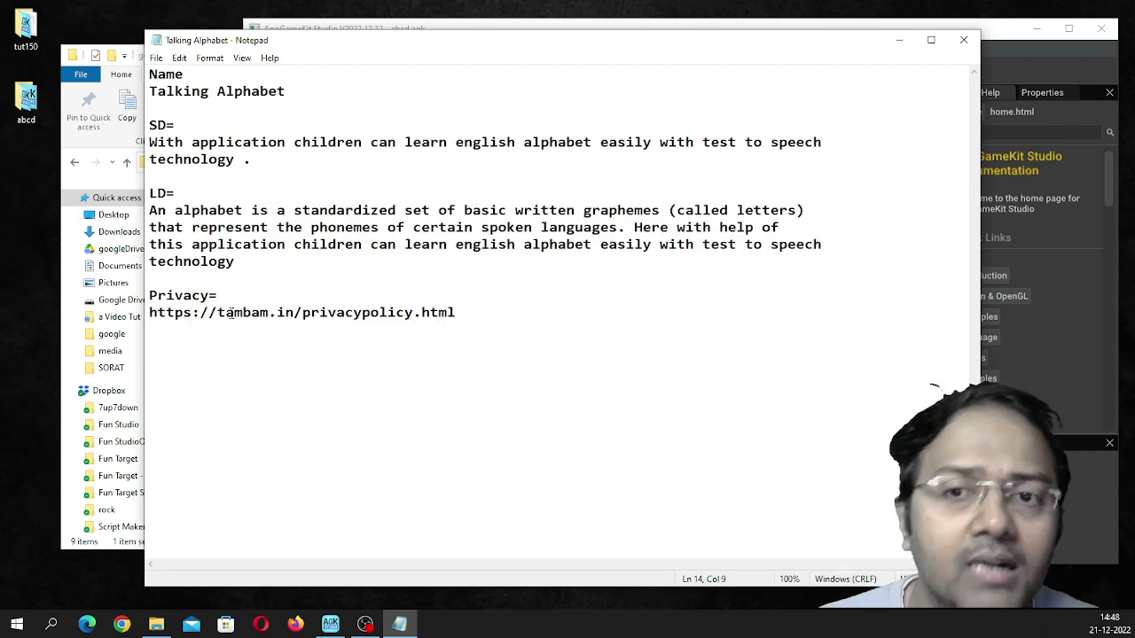
{"action": "left_click_drag", "start_coordinate": [226, 312], "coordinate": [280, 313]}
{"action": "left_click", "coordinate": [413, 302]}
{"action": "left_click_drag", "start_coordinate": [470, 312], "coordinate": [149, 311]}
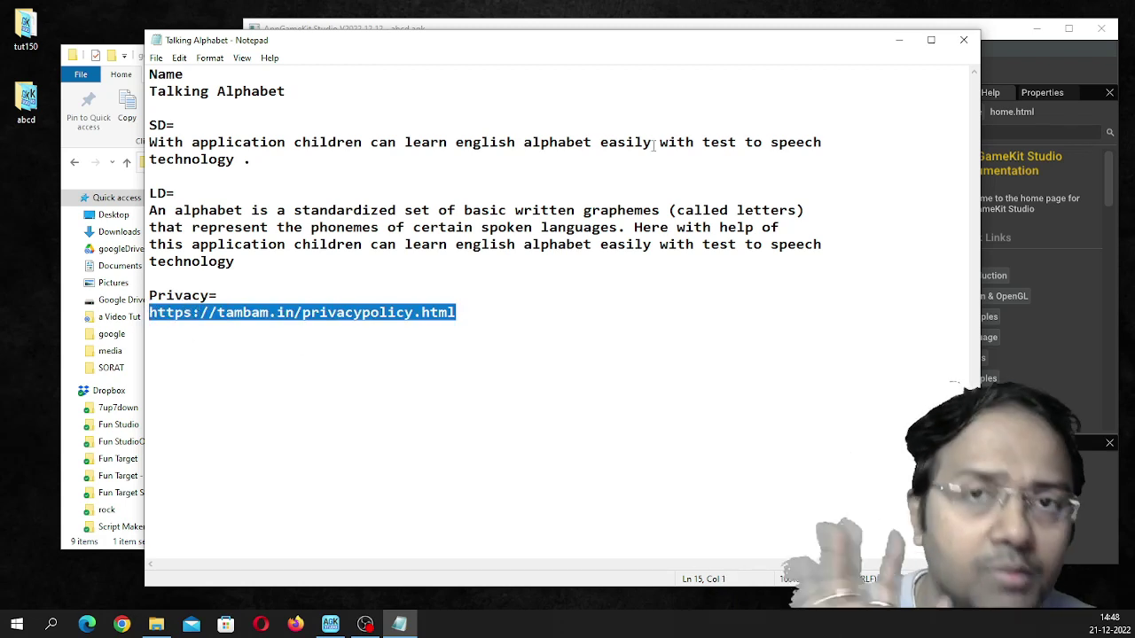
{"action": "left_click", "coordinate": [964, 40]}
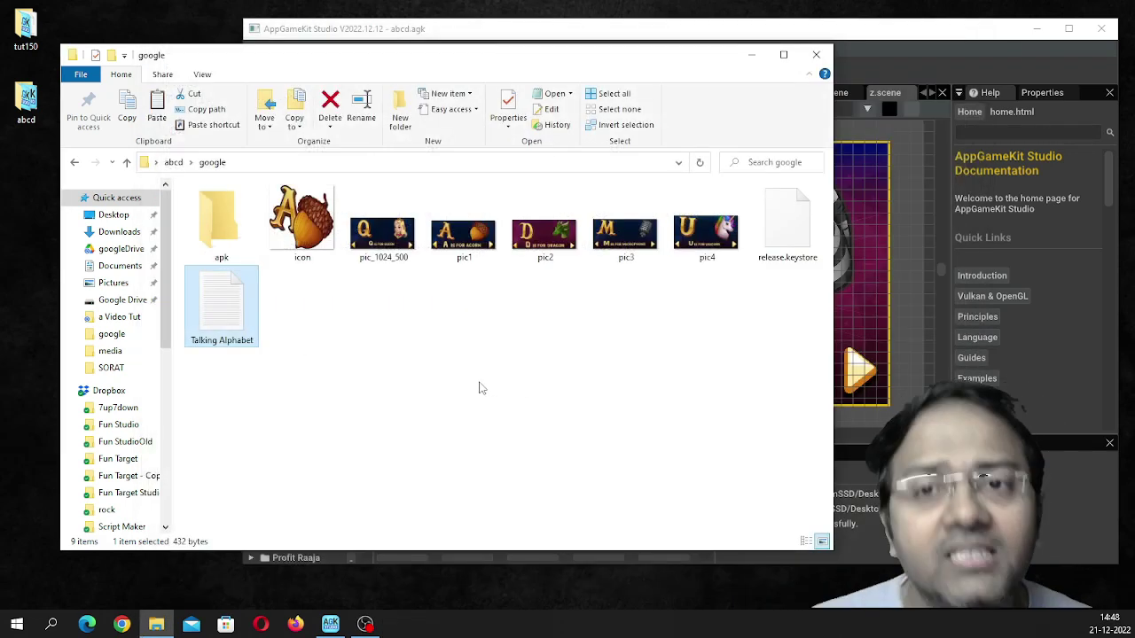
Locate the release.keystore file in the google folder and return to AppGameKit Studio.
{"action": "left_click", "coordinate": [793, 237]}
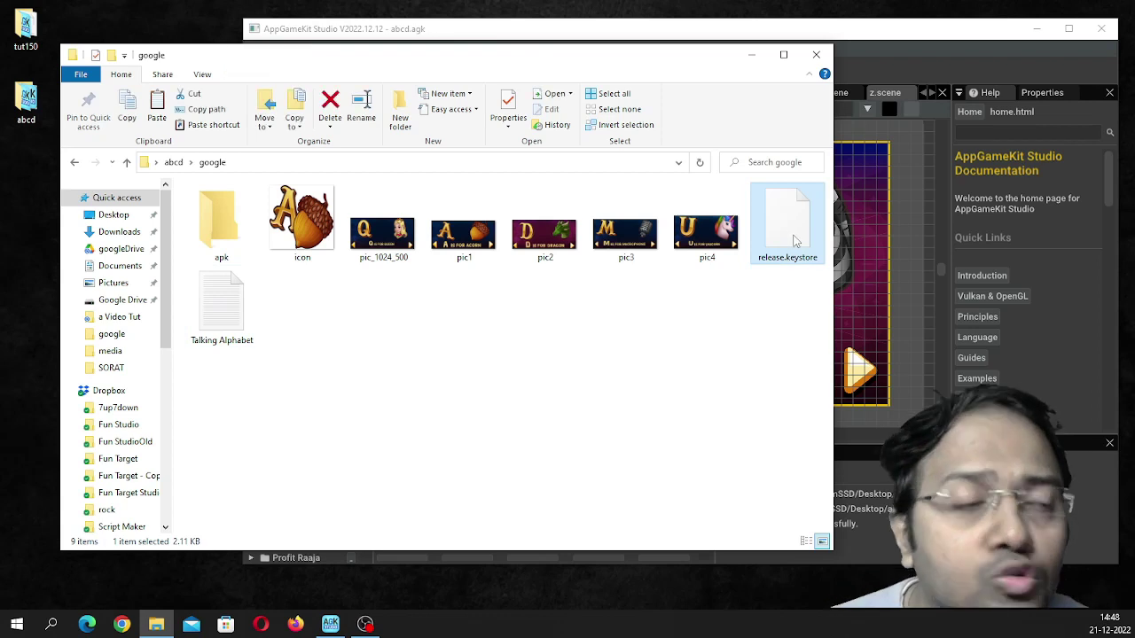
{"action": "left_click", "coordinate": [751, 55]}
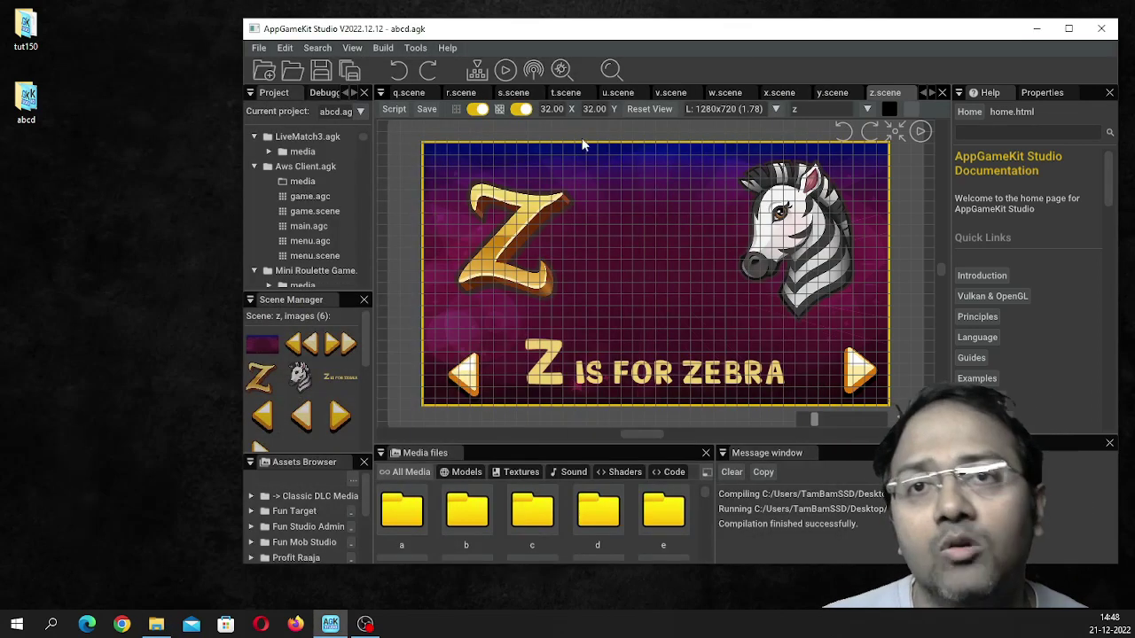
{"action": "left_click_drag", "start_coordinate": [557, 40], "coordinate": [417, 40]}
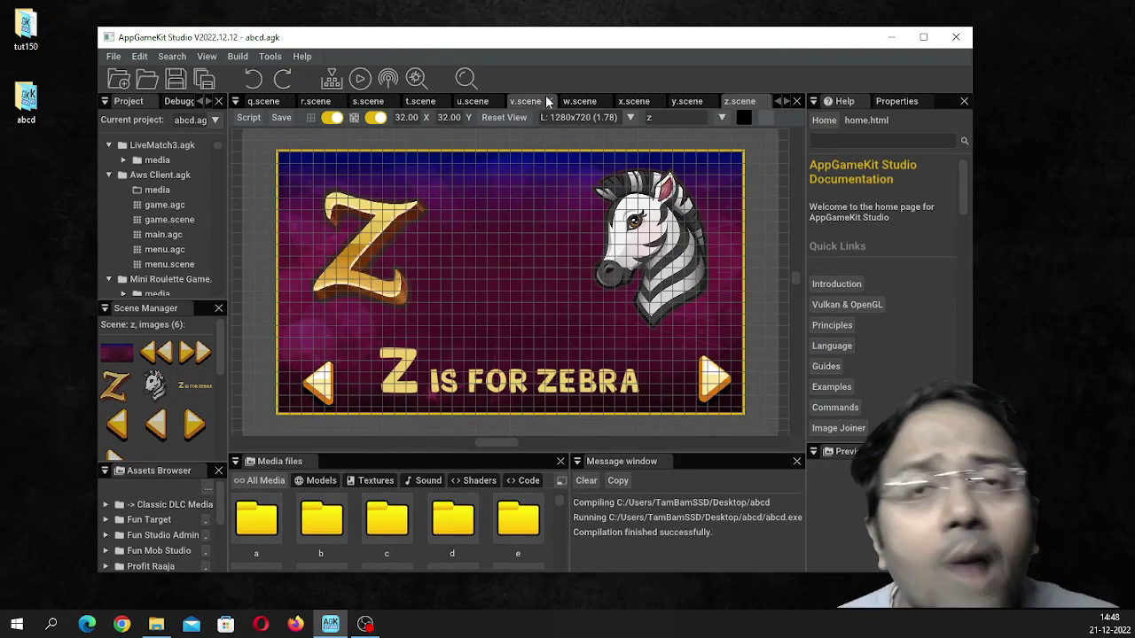
Open the Android keystore generator and replace the full name entry with the developer's full name.
{"action": "left_click", "coordinate": [272, 58]}
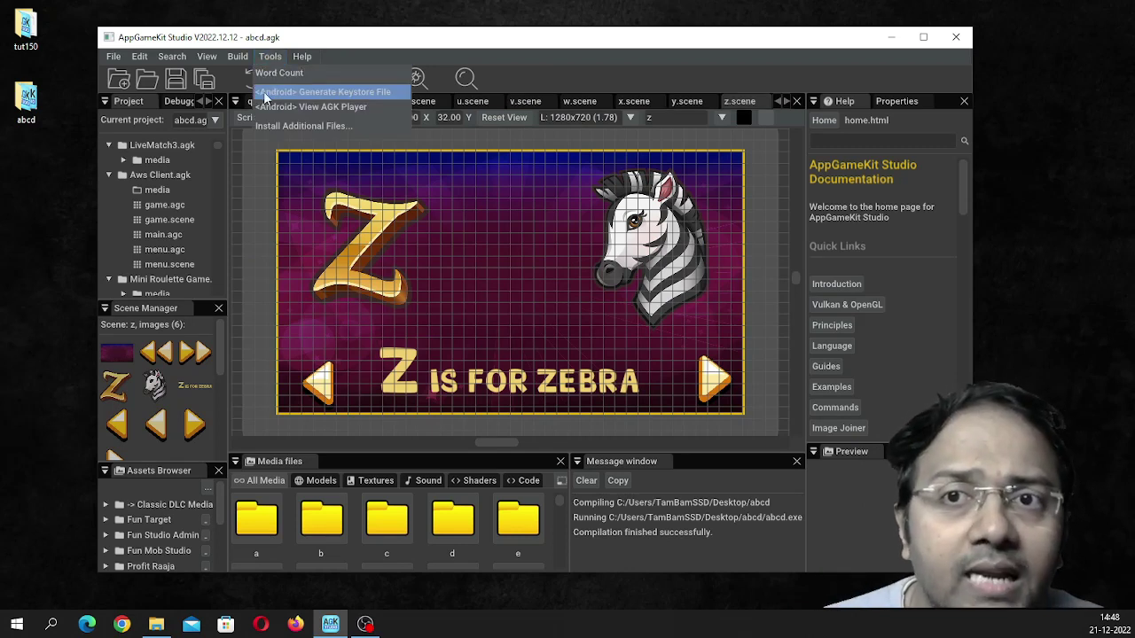
{"action": "left_click", "coordinate": [340, 93]}
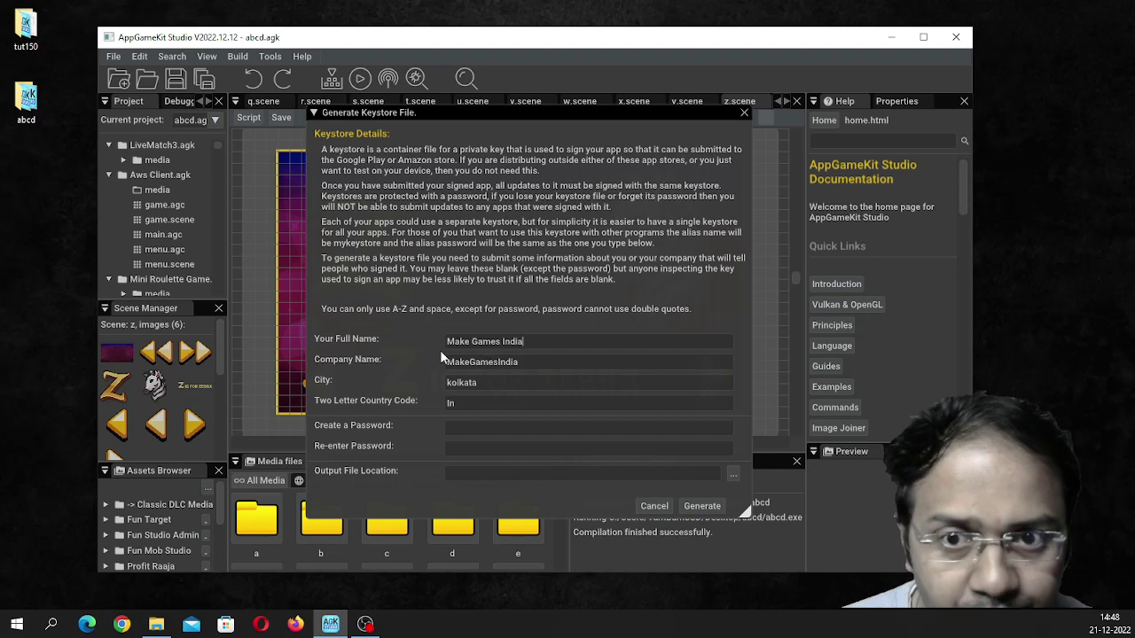
{"action": "left_click_drag", "start_coordinate": [523, 342], "coordinate": [446, 342]}
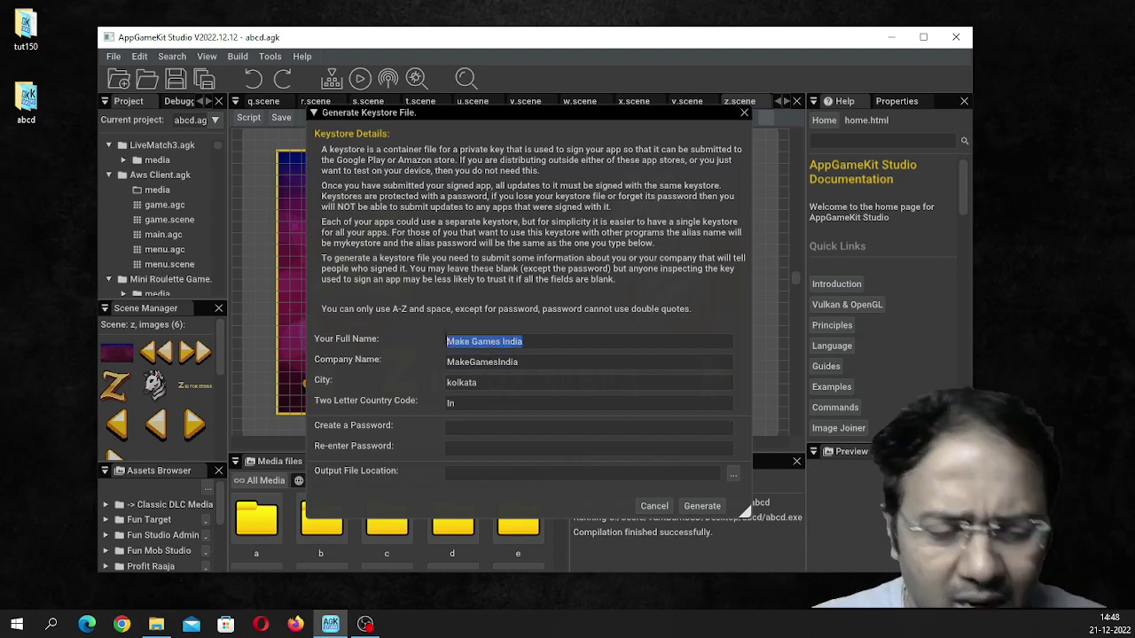
{"action": "key", "text": "BackSpace"}
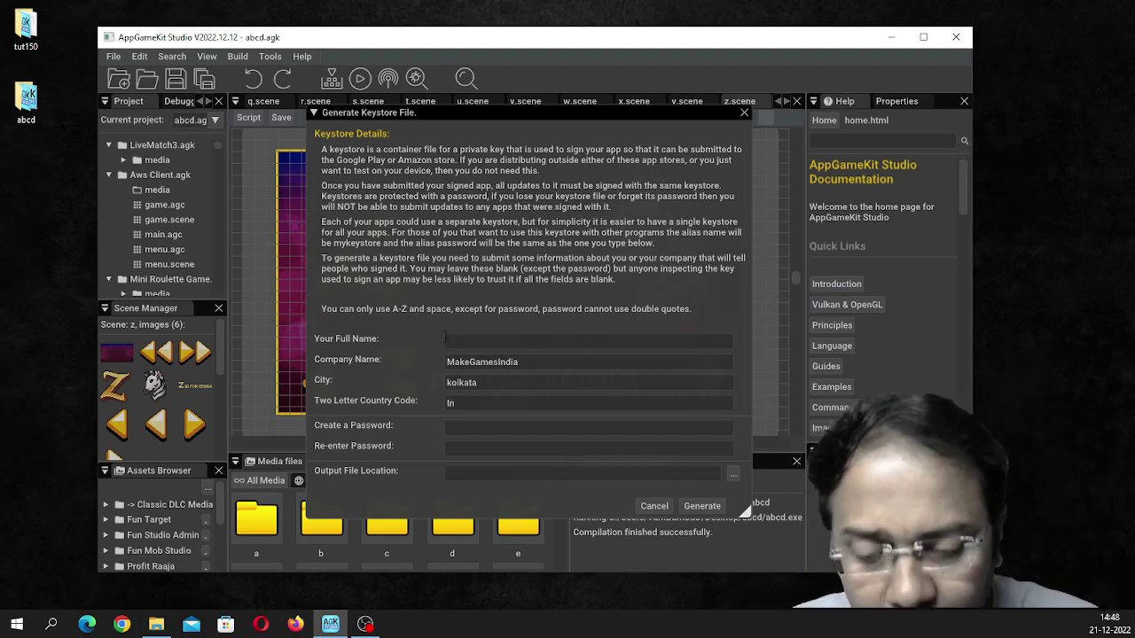
{"action": "type", "text": "Surojit"}
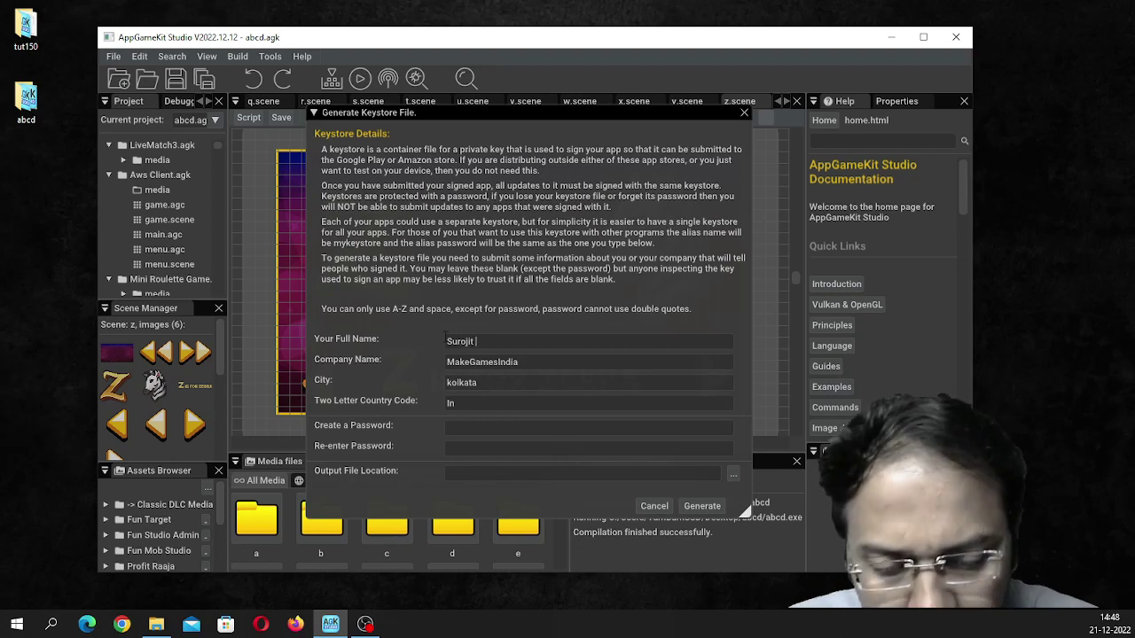
{"action": "type", "text": " Bosu Roy Chowdhury"}
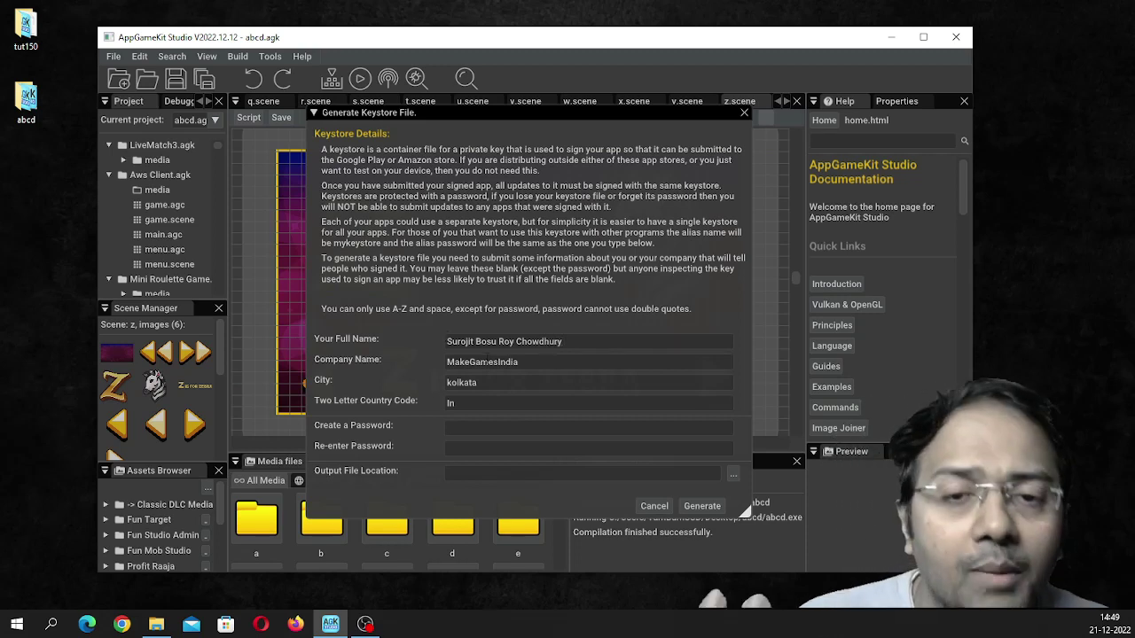
{"action": "left_click", "coordinate": [499, 383]}
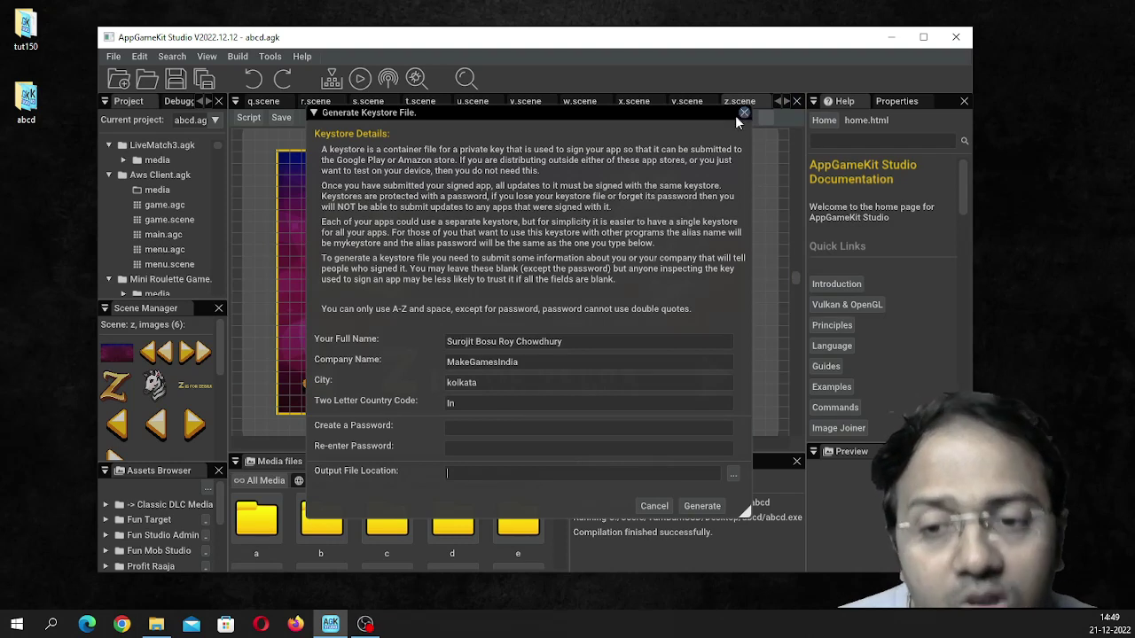
Check the existing release.keystore file in the google folder and close the keystore generator without generating a file.
{"action": "left_click", "coordinate": [156, 624]}
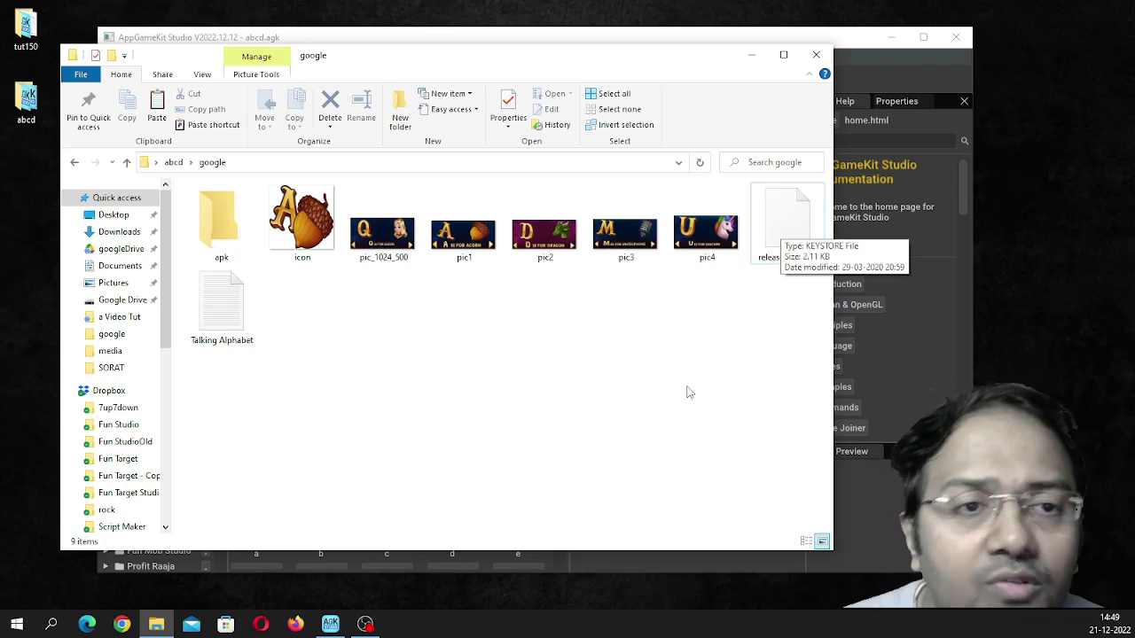
{"action": "left_click", "coordinate": [751, 59]}
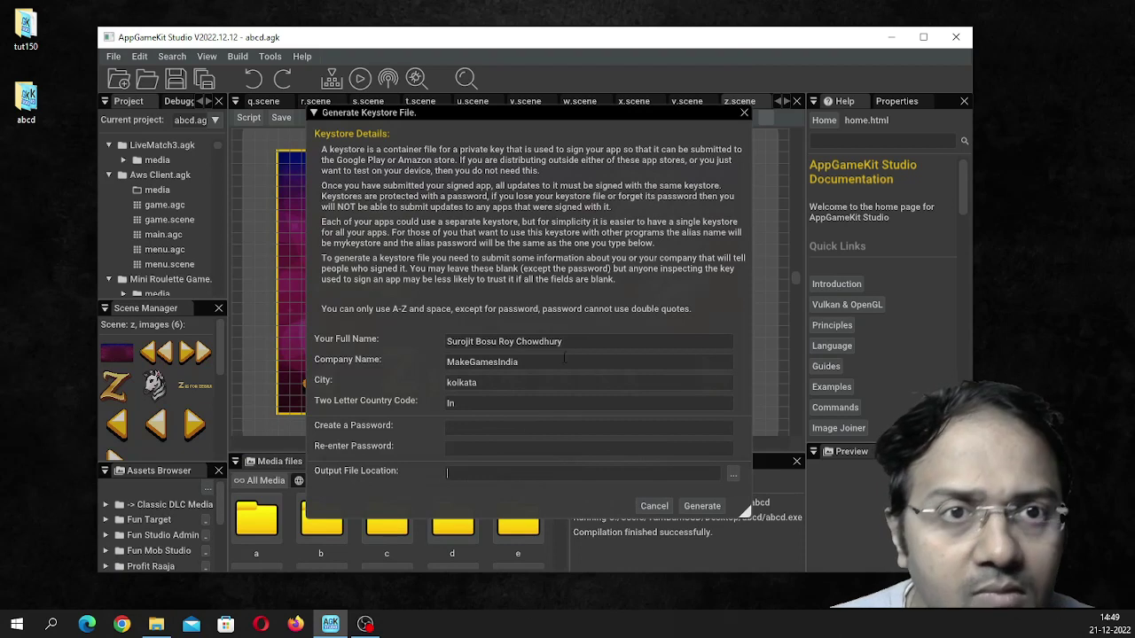
{"action": "left_click", "coordinate": [744, 112]}
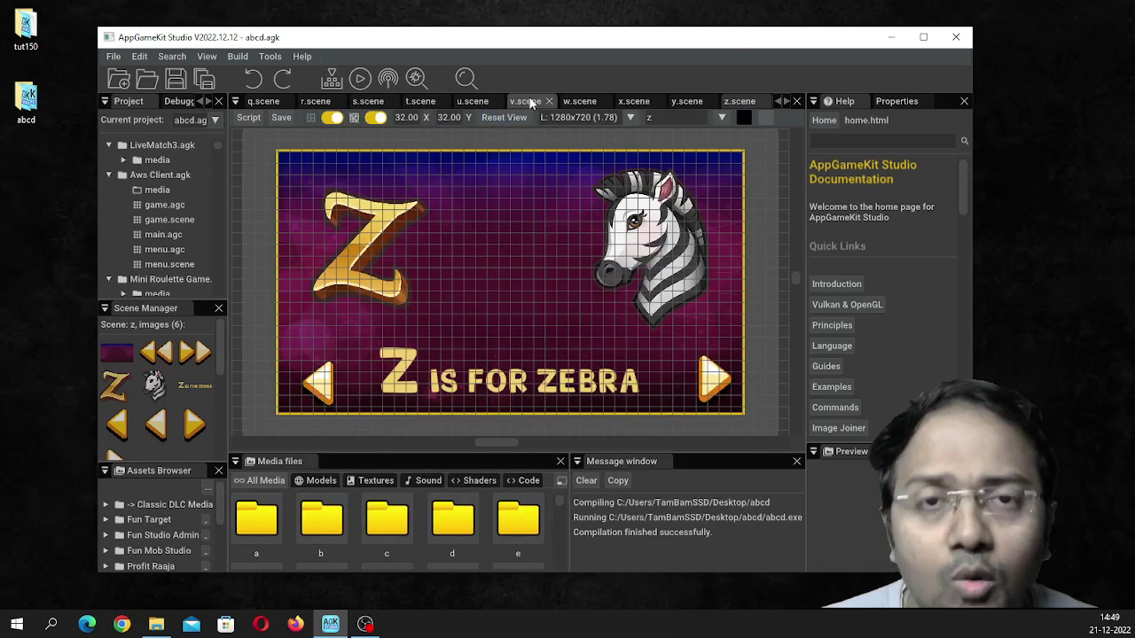
Open the empty apk folder inside the abcd project's google folder and arrange its window beside AppGameKit Studio.
{"action": "left_click_drag", "start_coordinate": [522, 43], "coordinate": [576, 37]}
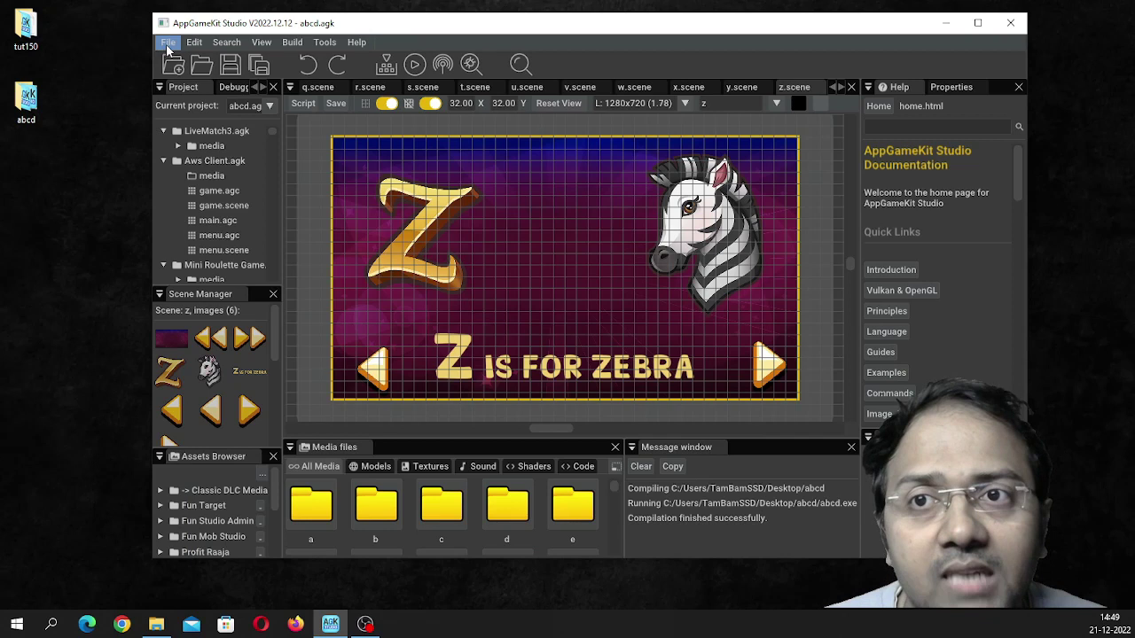
{"action": "left_click", "coordinate": [8, 115]}
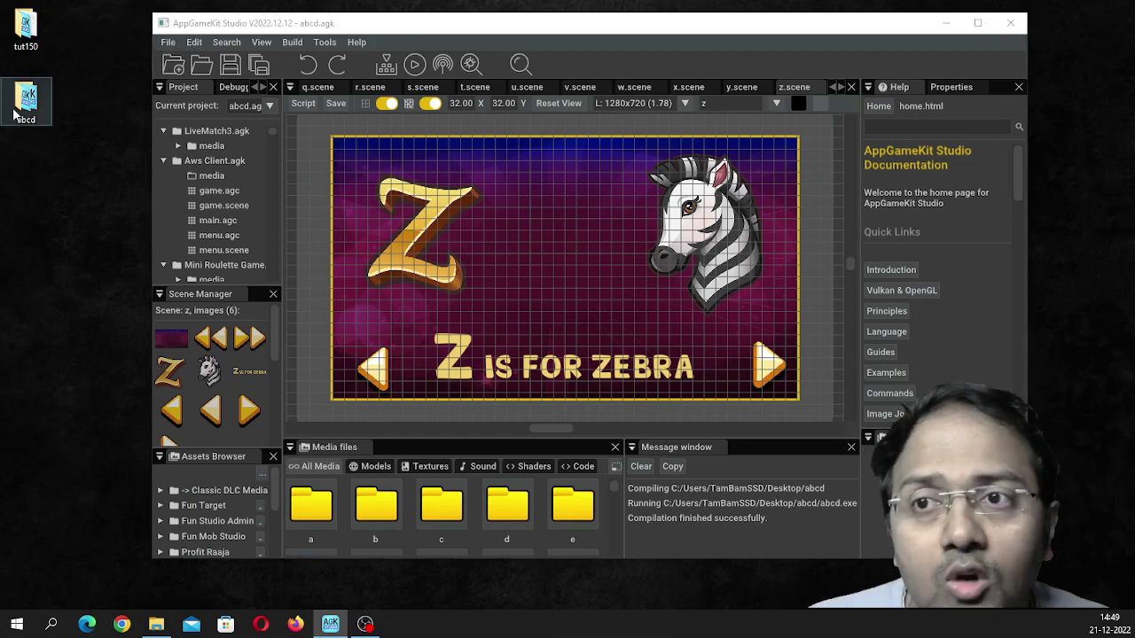
{"action": "key", "text": "Return"}
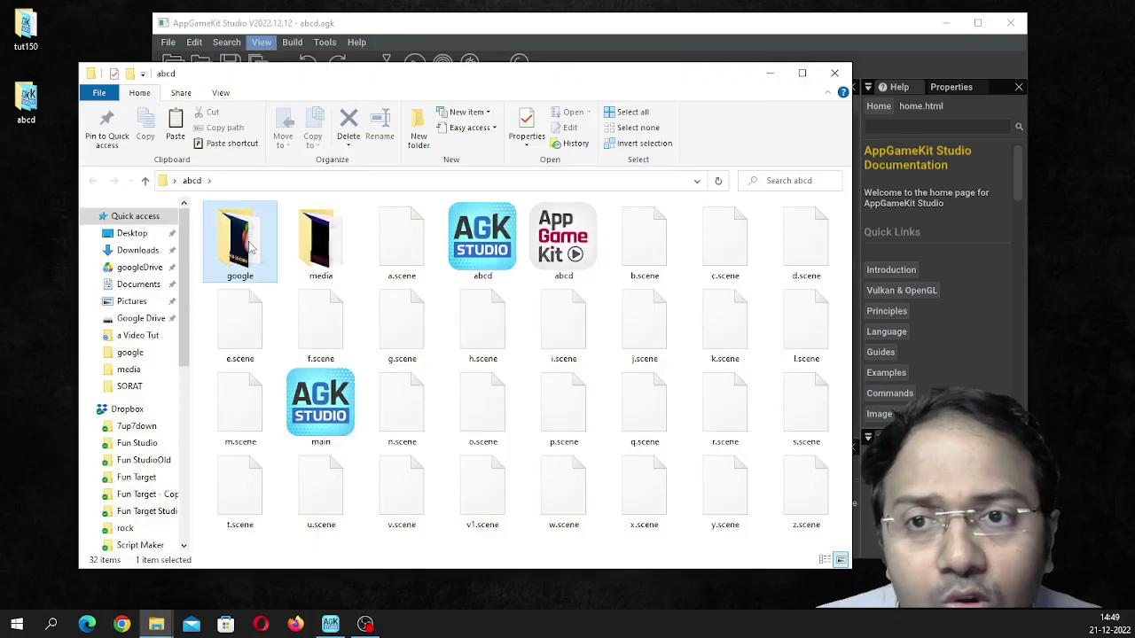
{"action": "double_click", "coordinate": [251, 249]}
{"action": "double_click", "coordinate": [239, 235]}
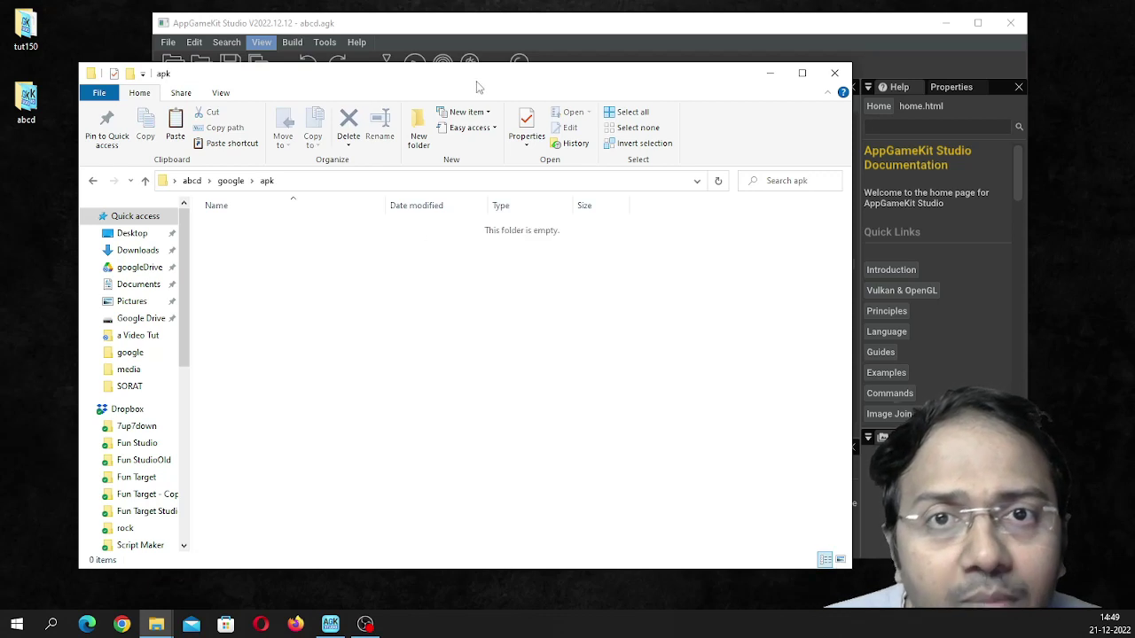
{"action": "left_click_drag", "start_coordinate": [476, 86], "coordinate": [414, 177]}
{"action": "left_click", "coordinate": [504, 36]}
{"action": "left_click_drag", "start_coordinate": [504, 36], "coordinate": [666, 35]}
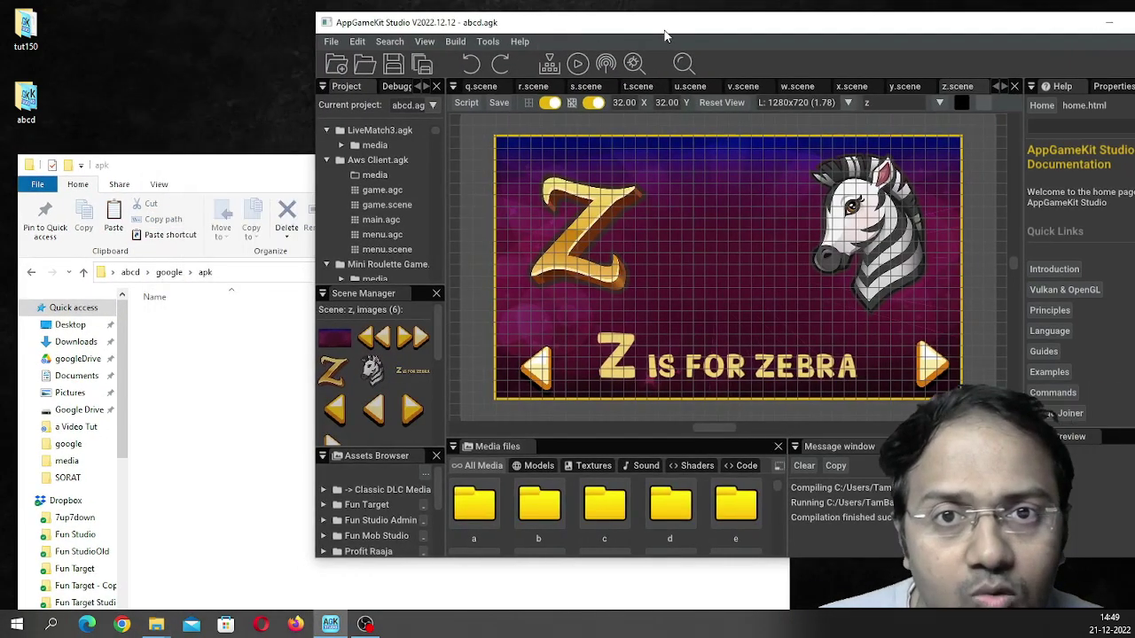
Open the Android export settings for the project and clear the package name and app name.
{"action": "left_click", "coordinate": [329, 42]}
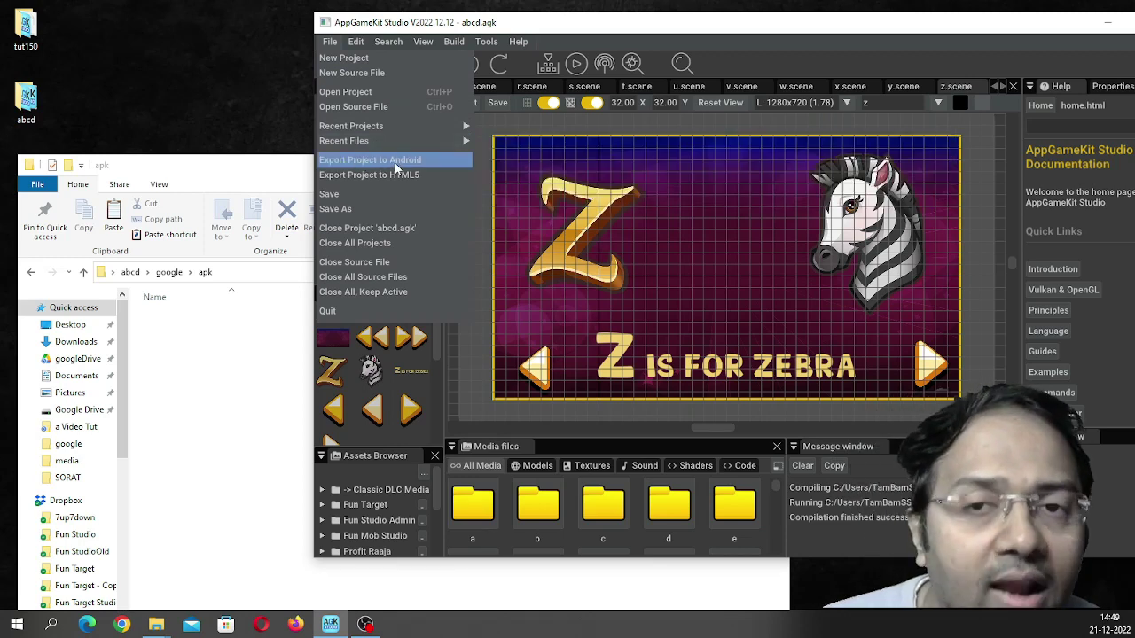
{"action": "left_click", "coordinate": [395, 167]}
{"action": "left_click", "coordinate": [619, 181]}
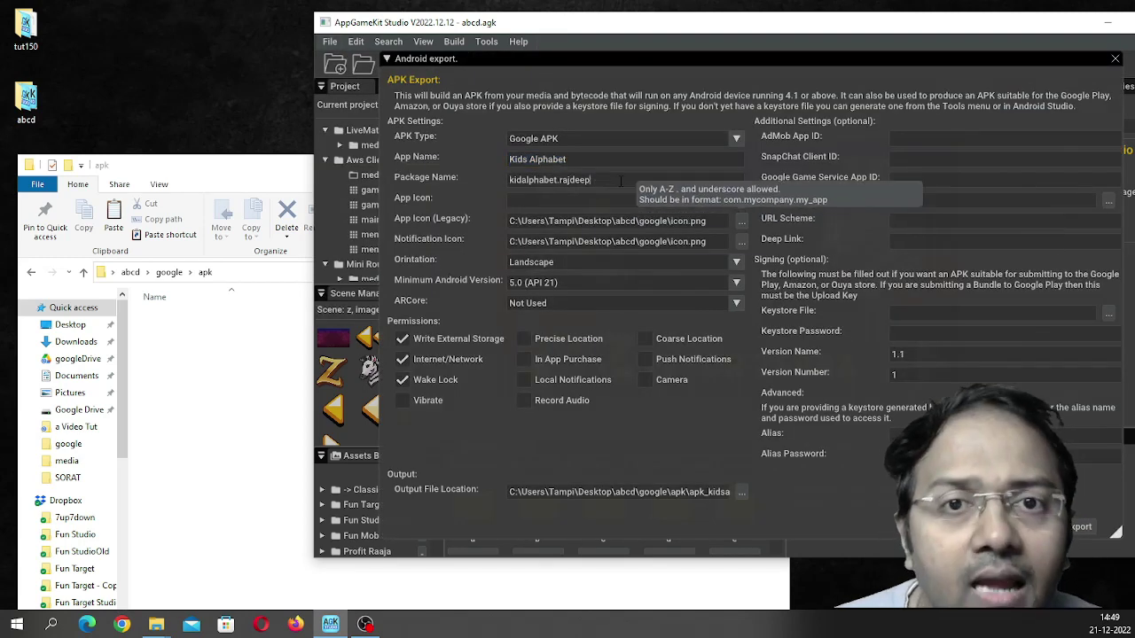
{"action": "left_click_drag", "start_coordinate": [619, 180], "coordinate": [463, 177]}
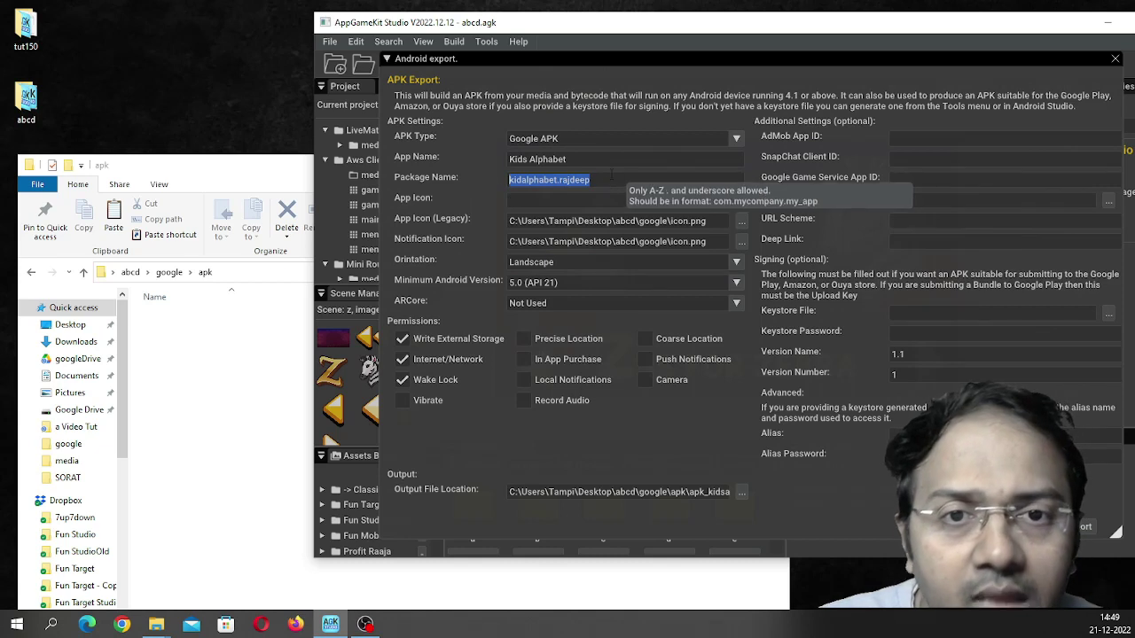
{"action": "key", "text": "BackSpace"}
{"action": "key", "text": "shift+Tab"}
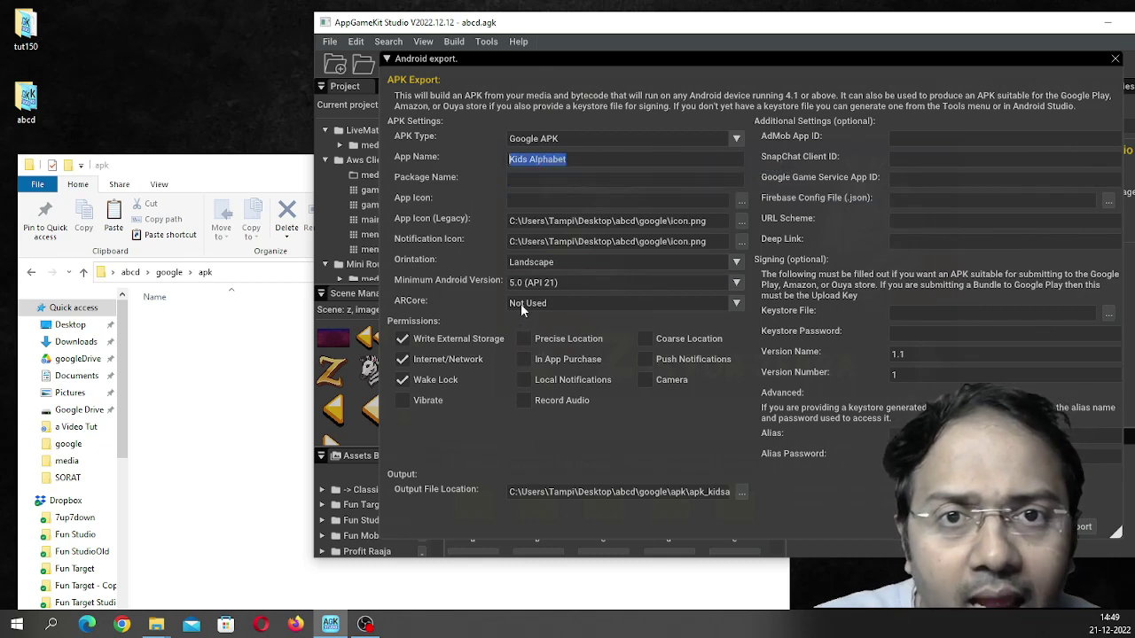
{"action": "key", "text": "BackSpace"}
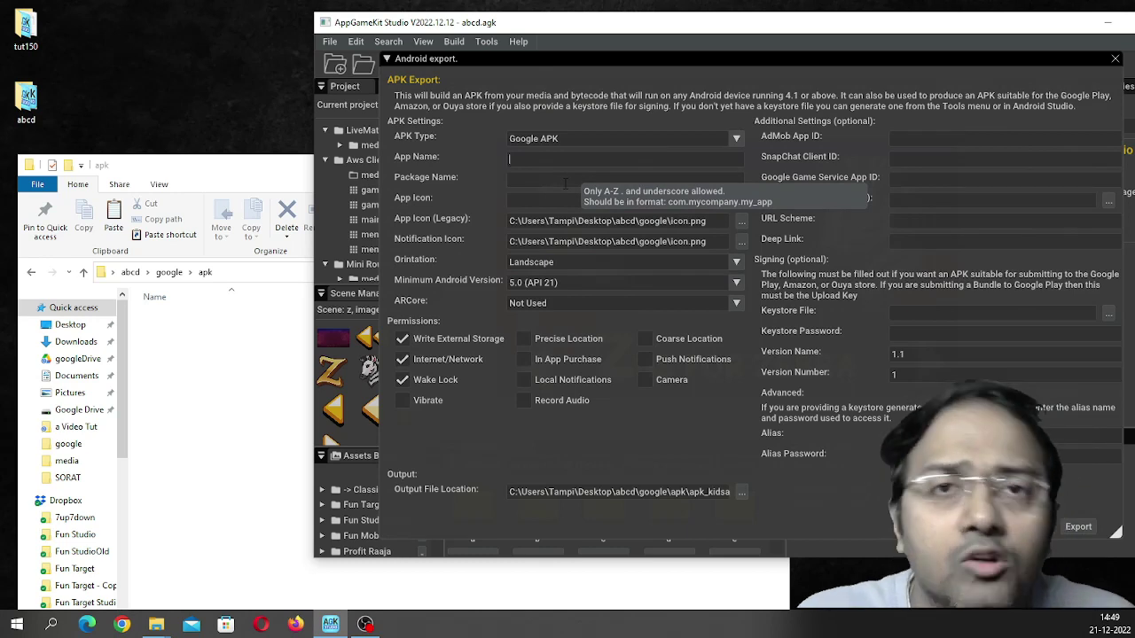
Copy the name of the Talking Alphabet text file in the google folder and use it as the export's app name.
{"action": "left_click", "coordinate": [179, 487]}
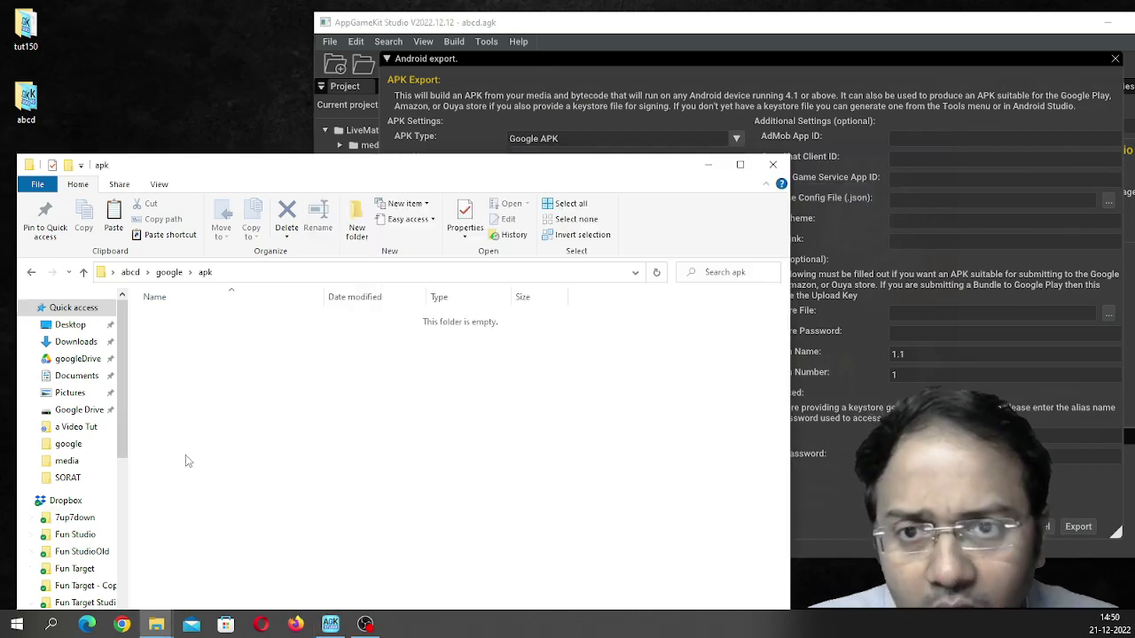
{"action": "left_click", "coordinate": [171, 273]}
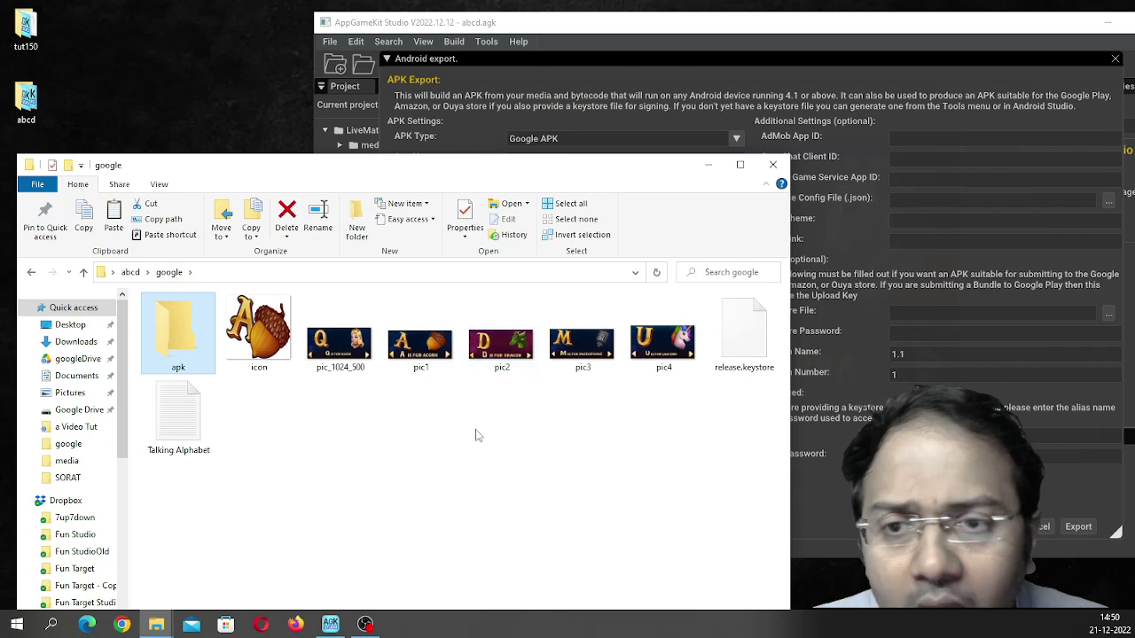
{"action": "left_click", "coordinate": [197, 453]}
{"action": "key", "text": "F2"}
{"action": "key", "text": "ctrl+c"}
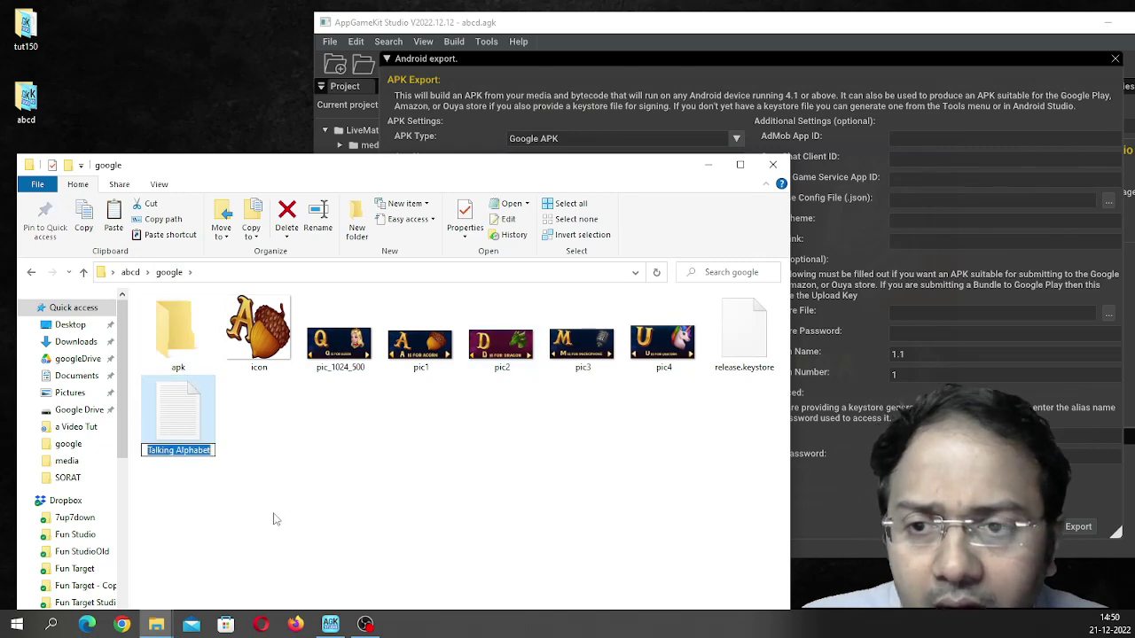
{"action": "left_click", "coordinate": [584, 104]}
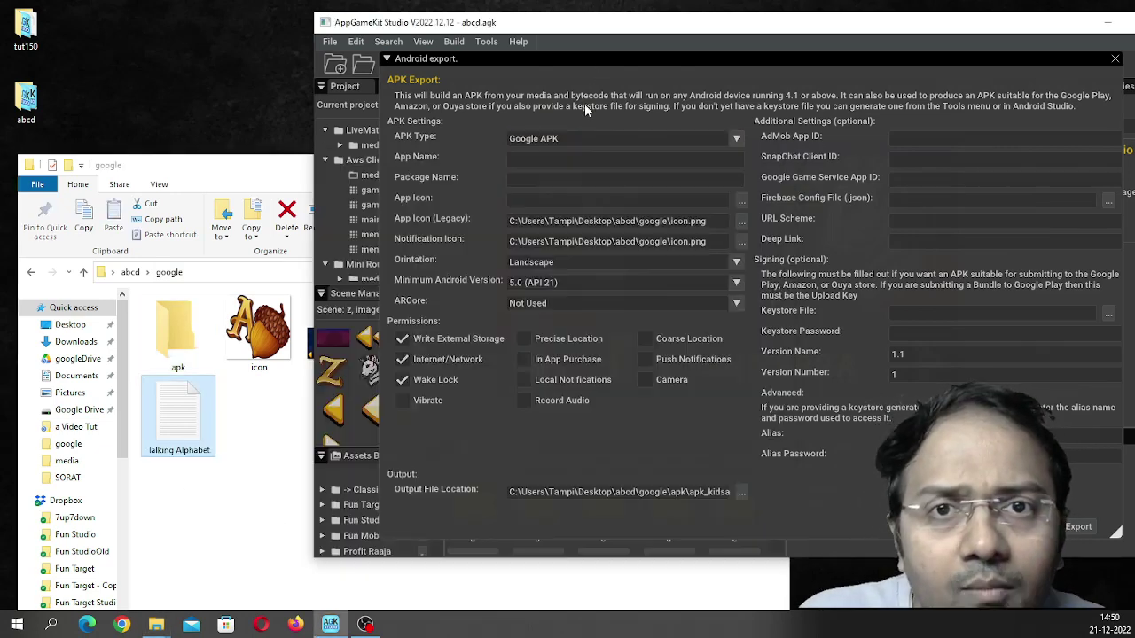
{"action": "left_click", "coordinate": [553, 161]}
{"action": "key", "text": "ctrl+v"}
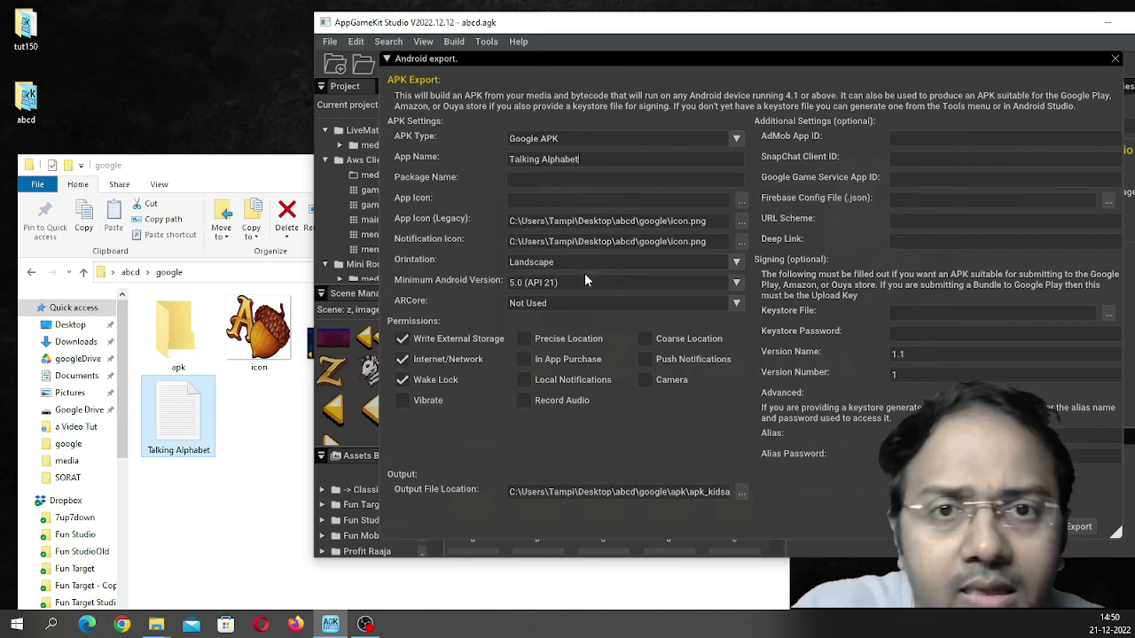
Set the package name to talkingalphabet.tbg.
{"action": "left_click", "coordinate": [537, 180]}
{"action": "type", "text": "TalkingAlphabet"}
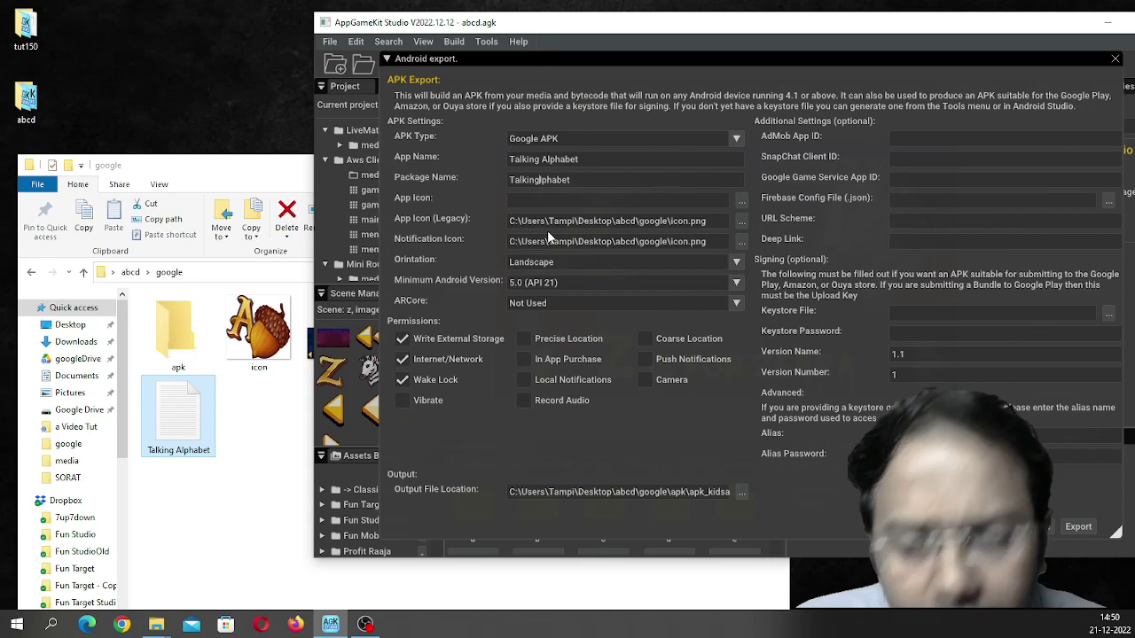
{"action": "key", "text": "BackSpace"}
{"action": "type", "text": "abe"}
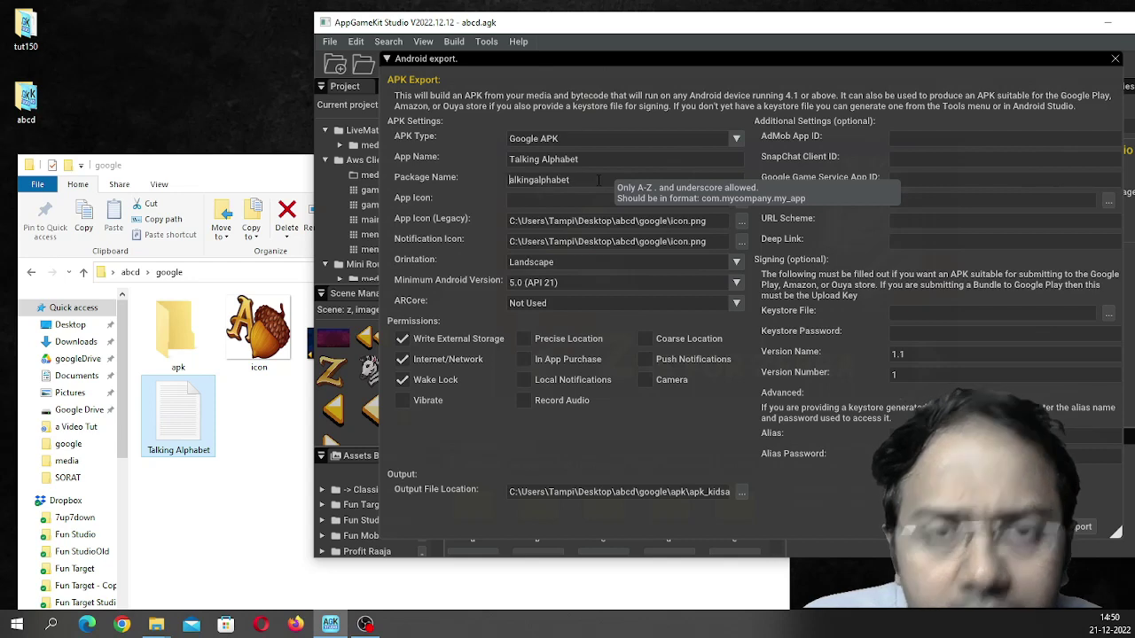
{"action": "type", "text": "t"}
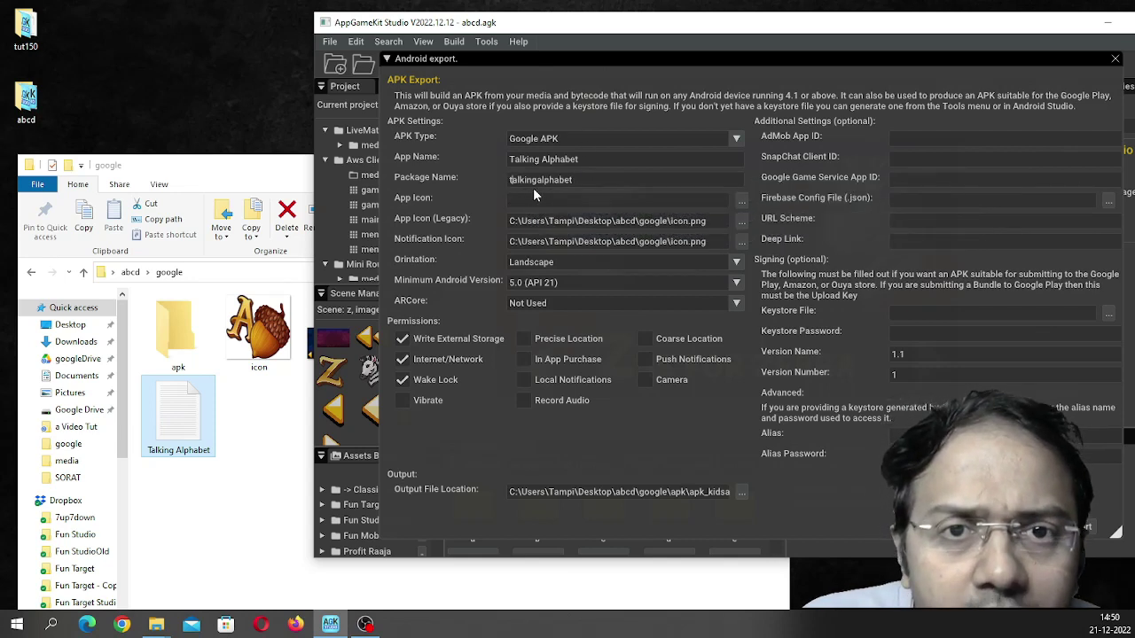
{"action": "left_click", "coordinate": [620, 181]}
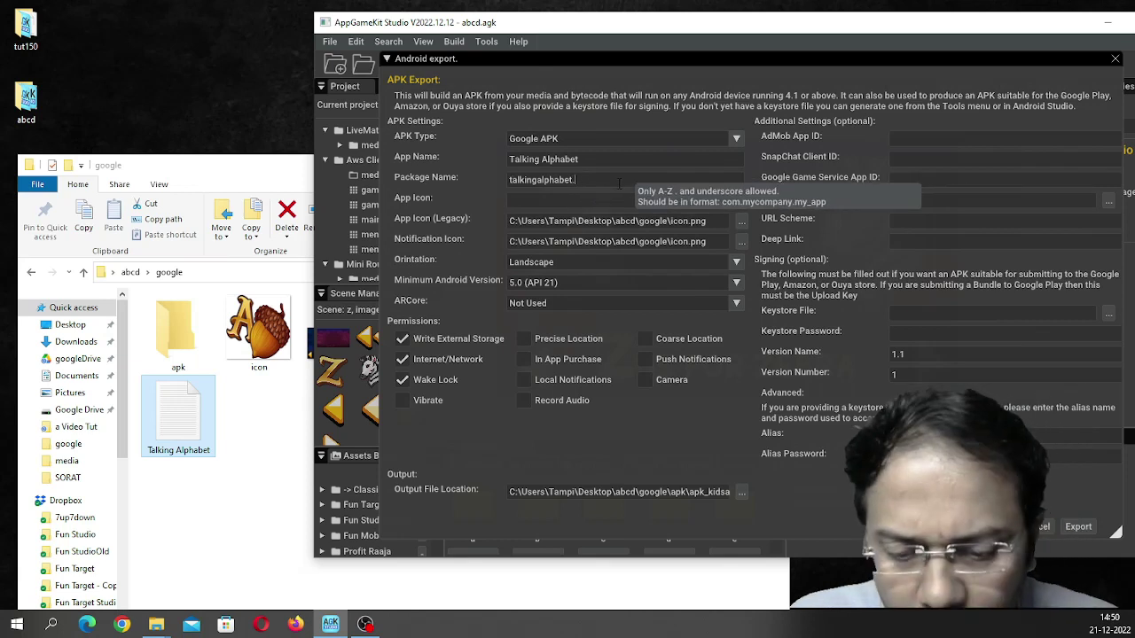
Set both the legacy app icon and the notification icon to icon.png from Desktop\abcd\google.
{"action": "left_click_drag", "start_coordinate": [722, 55], "coordinate": [695, 64]}
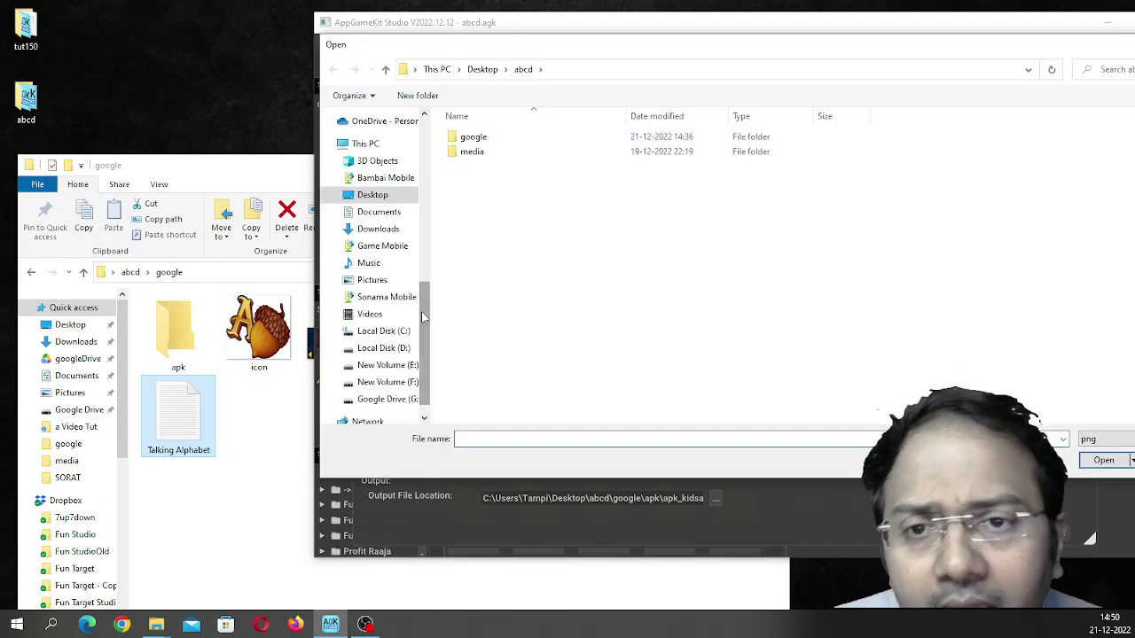
{"action": "left_click", "coordinate": [373, 200]}
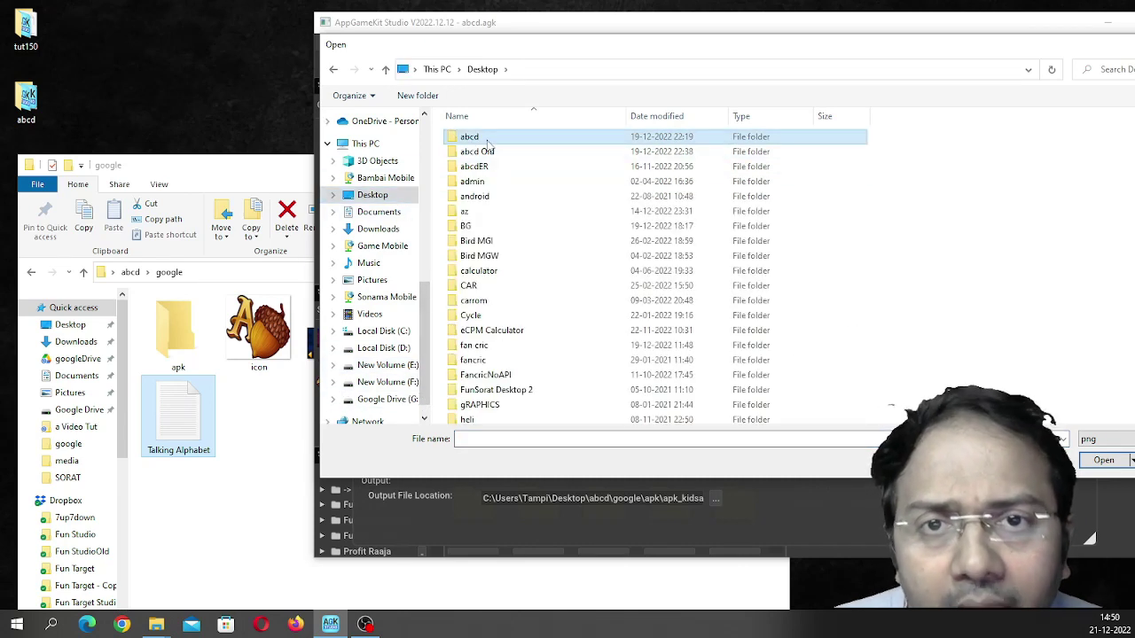
{"action": "double_click", "coordinate": [486, 139]}
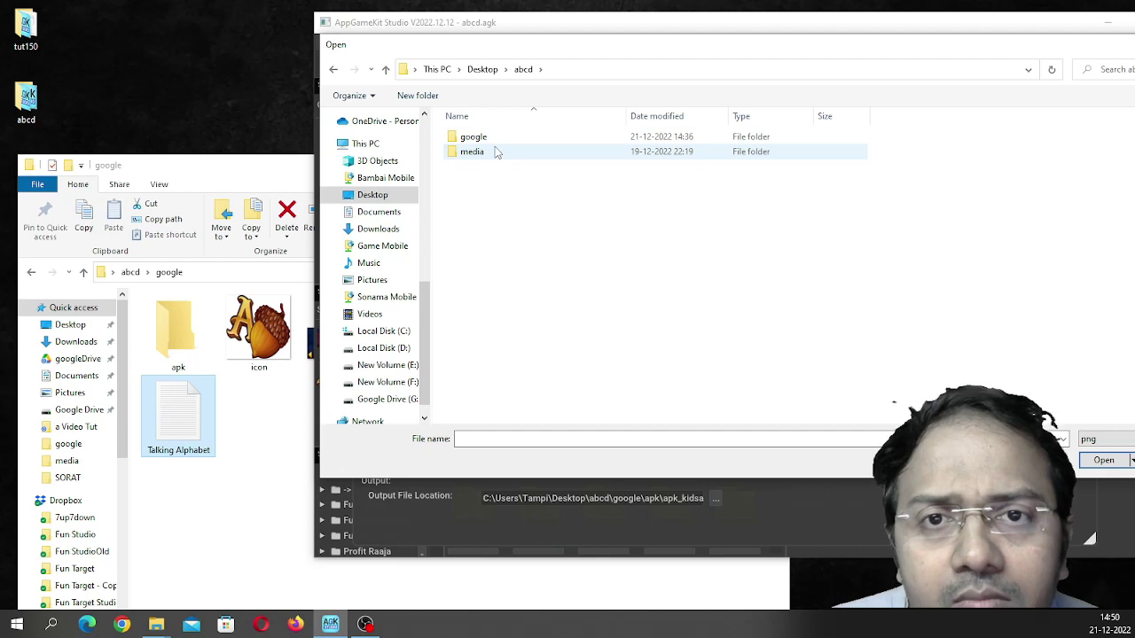
{"action": "double_click", "coordinate": [499, 140]}
{"action": "left_click", "coordinate": [563, 164]}
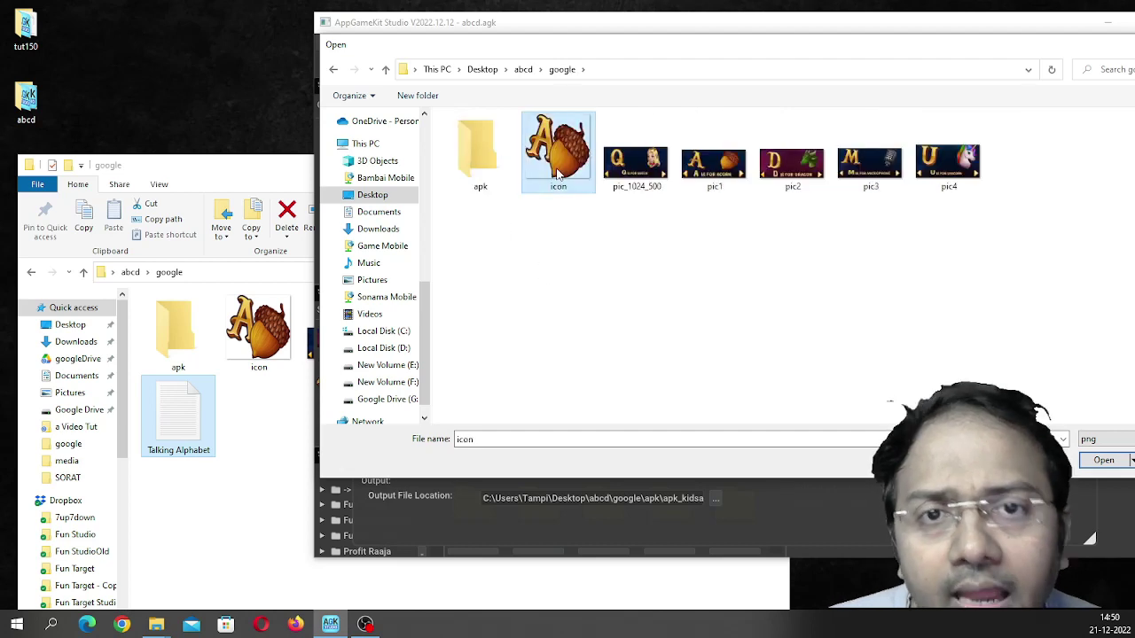
{"action": "double_click", "coordinate": [563, 164]}
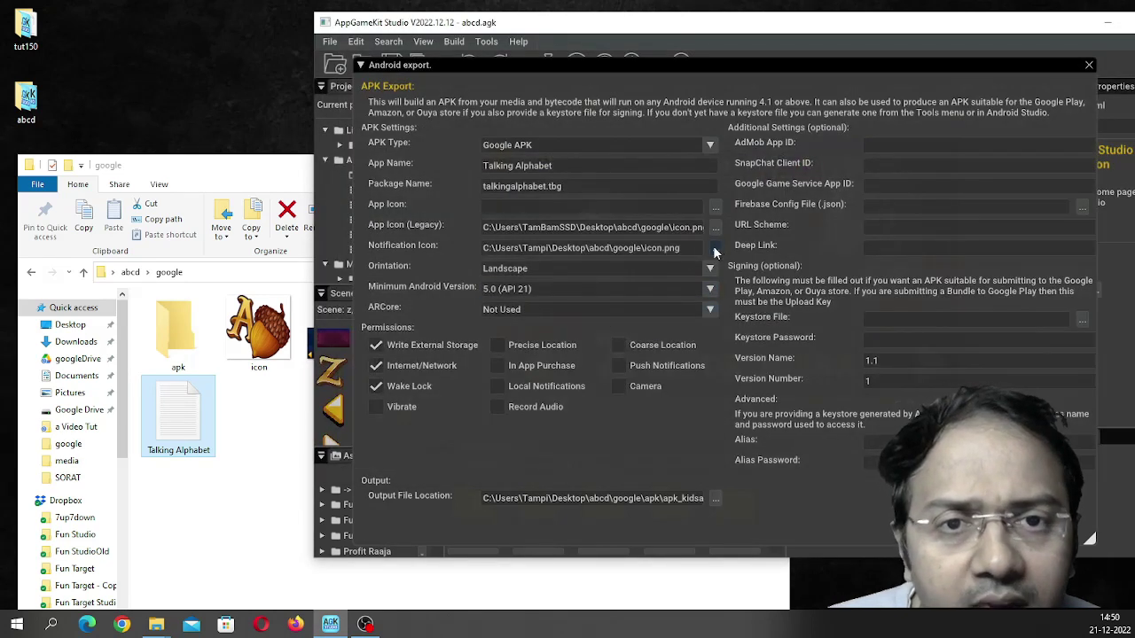
{"action": "left_click", "coordinate": [716, 248]}
{"action": "double_click", "coordinate": [563, 173]}
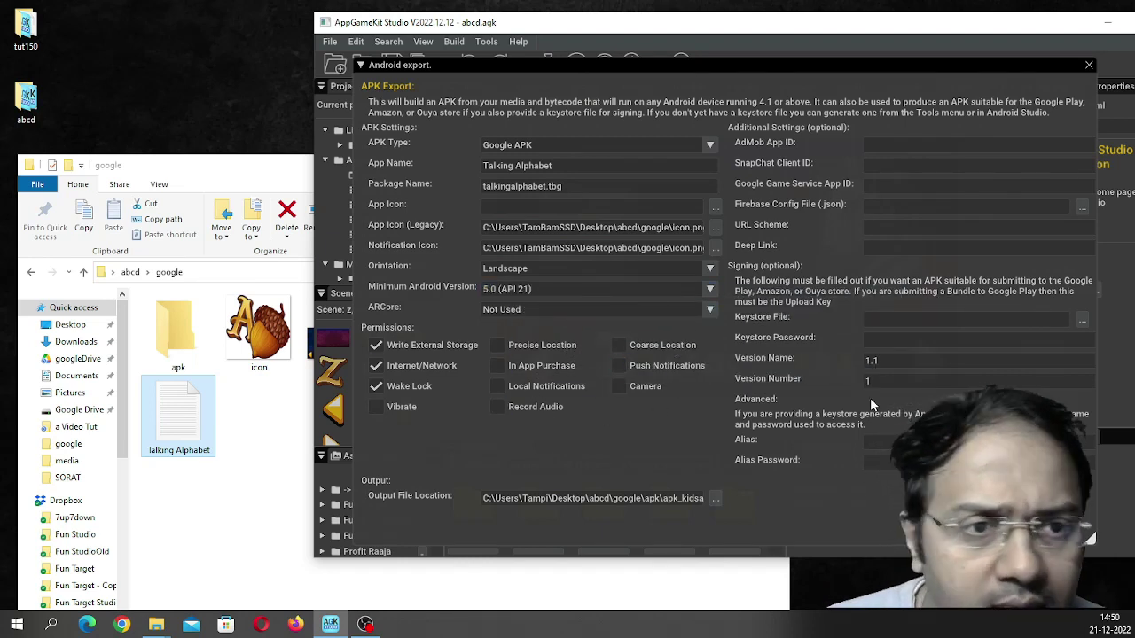
Choose release.keystore from the google folder as the signing keystore file and enter the keystore password.
{"action": "left_click", "coordinate": [1082, 320]}
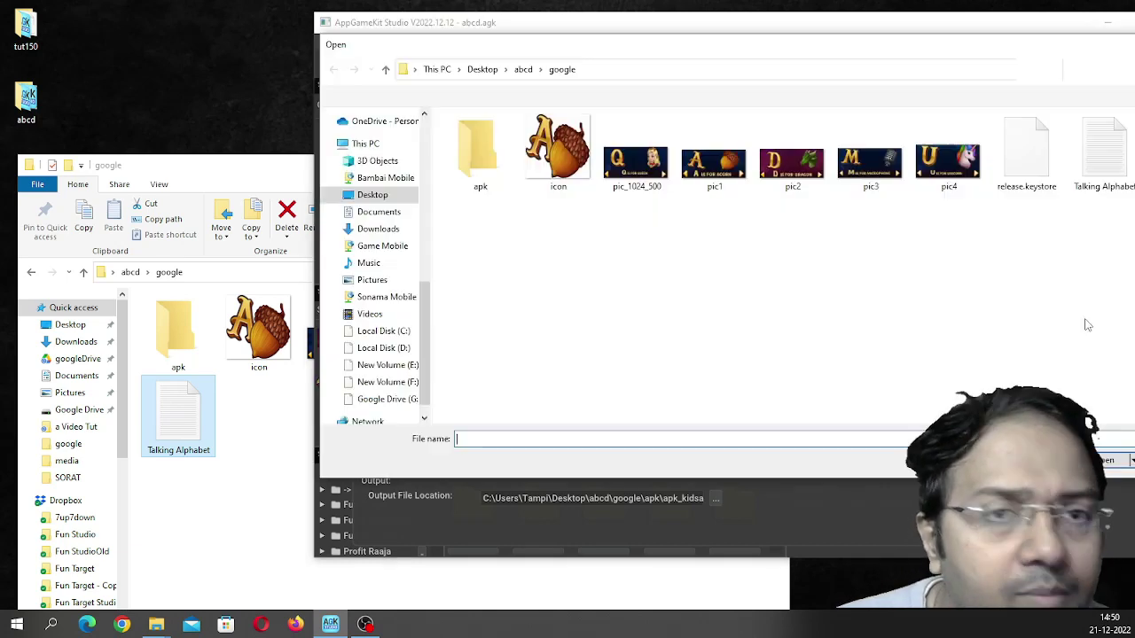
{"action": "left_click", "coordinate": [1025, 167]}
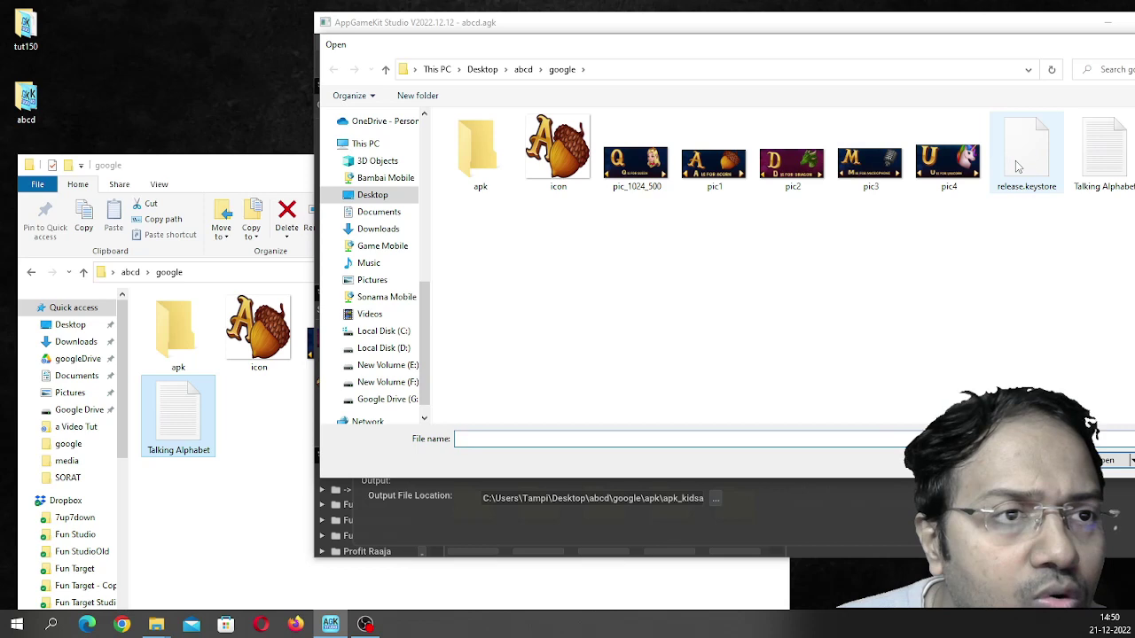
{"action": "double_click", "coordinate": [1025, 166]}
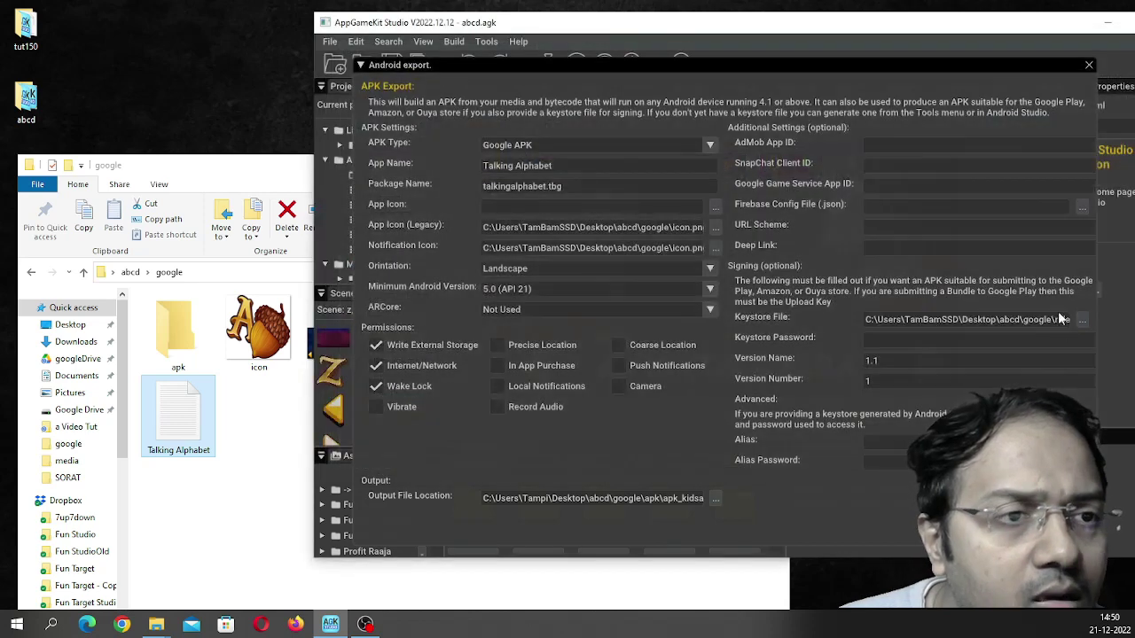
{"action": "left_click", "coordinate": [921, 337]}
{"action": "type", "text": "******"}
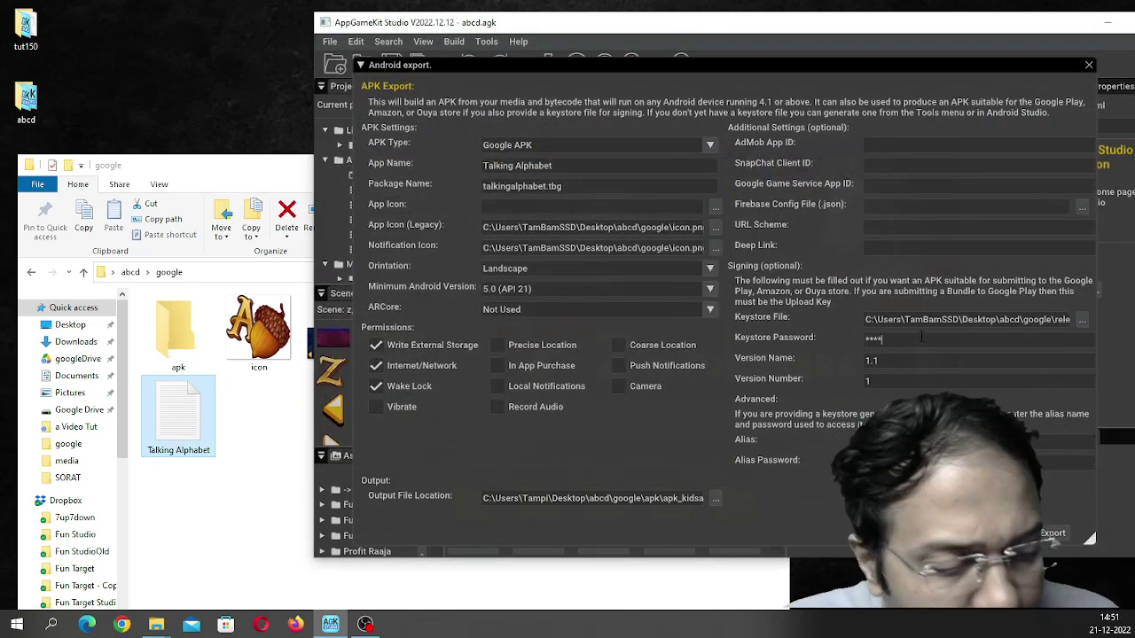
{"action": "type", "text": "******"}
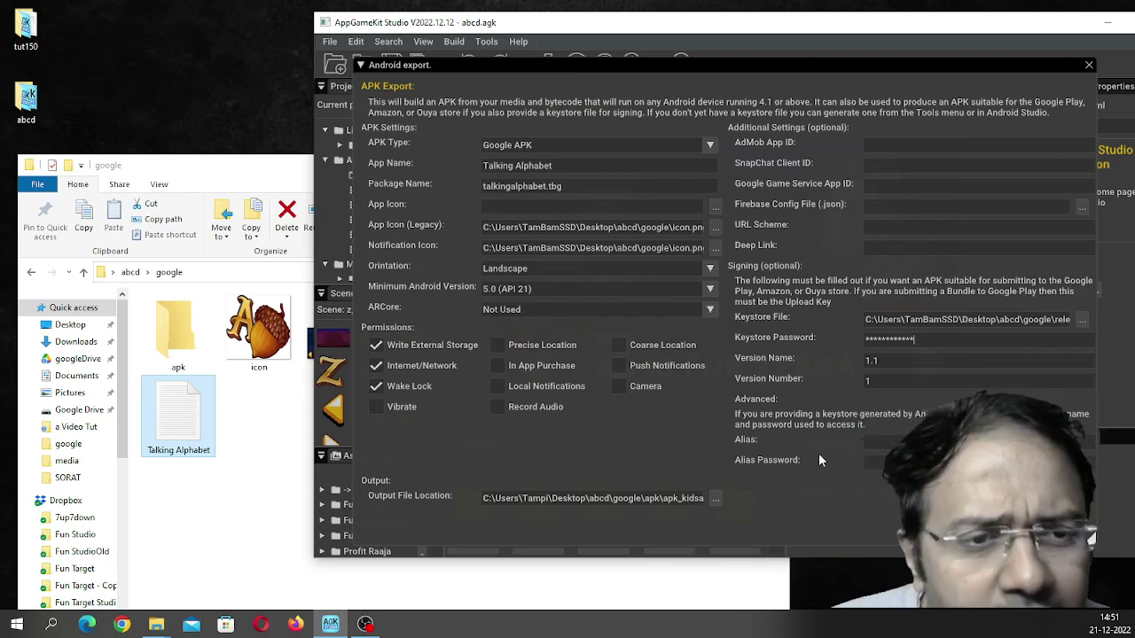
Set the export's output file to TalkingAlphabet_1_1.apk in the Desktop\abcd\google\apk folder.
{"action": "left_click", "coordinate": [715, 498]}
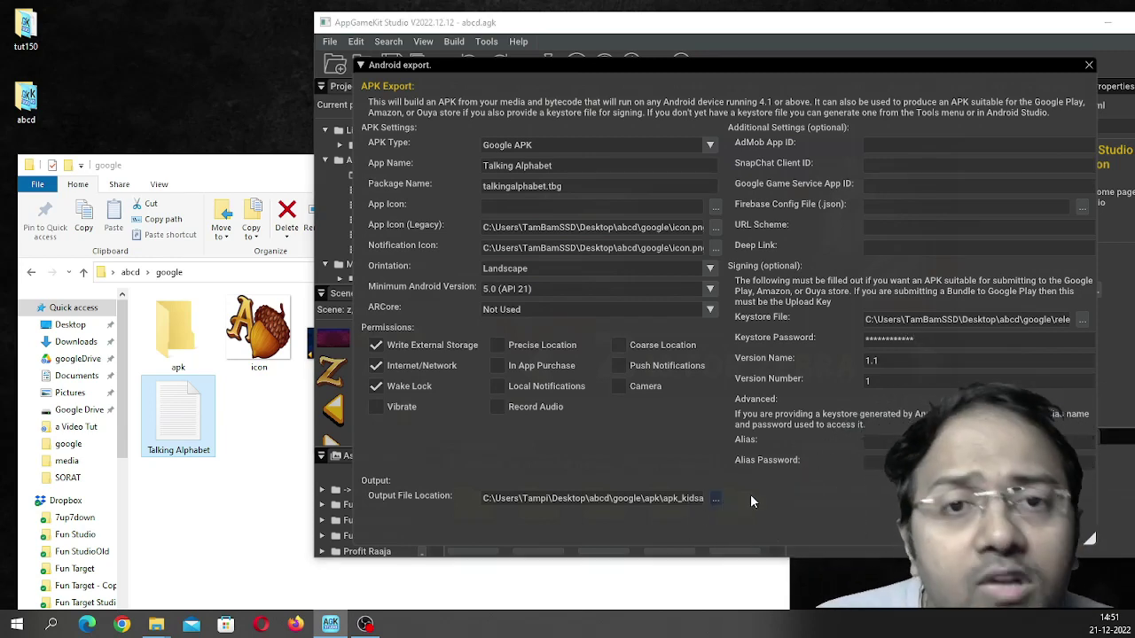
{"action": "double_click", "coordinate": [480, 154]}
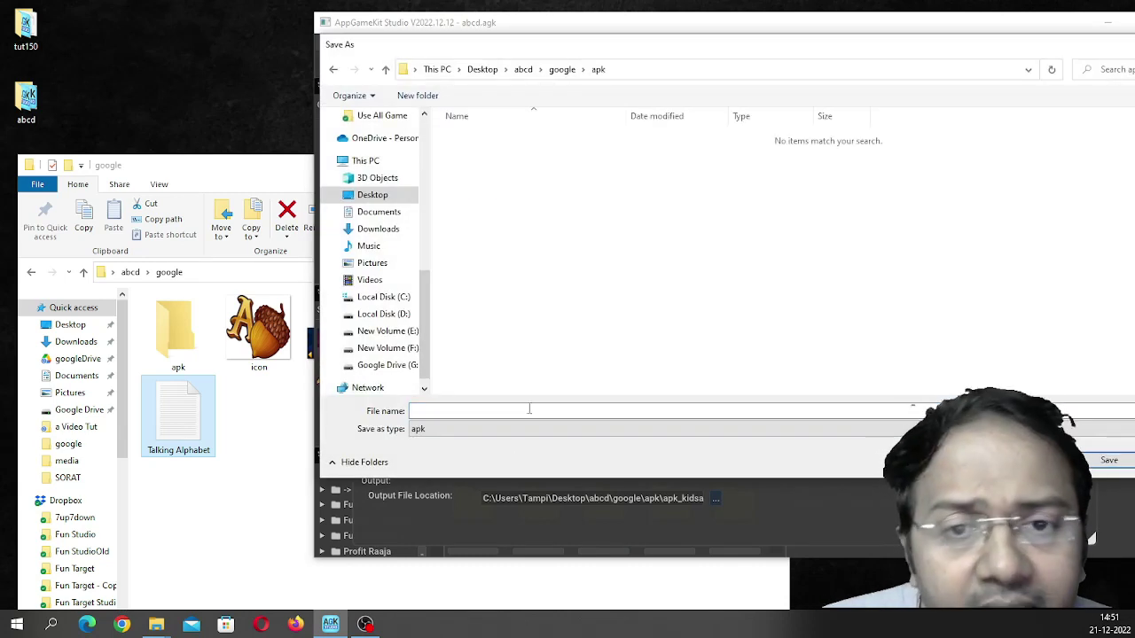
{"action": "left_click", "coordinate": [526, 410]}
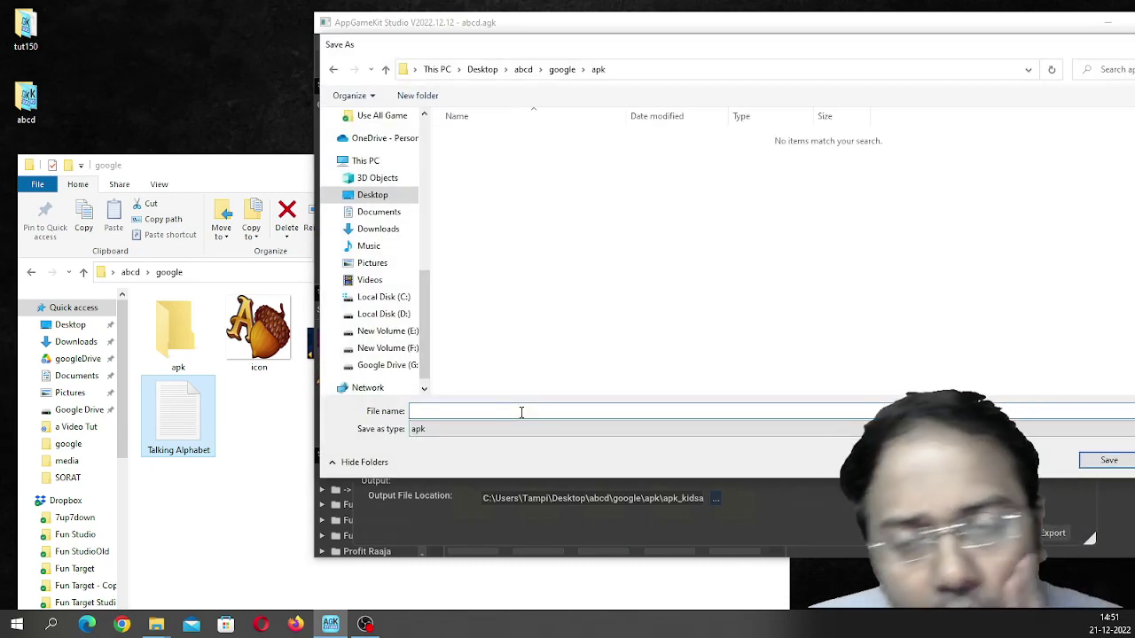
{"action": "type", "text": "Talking Alphabet"}
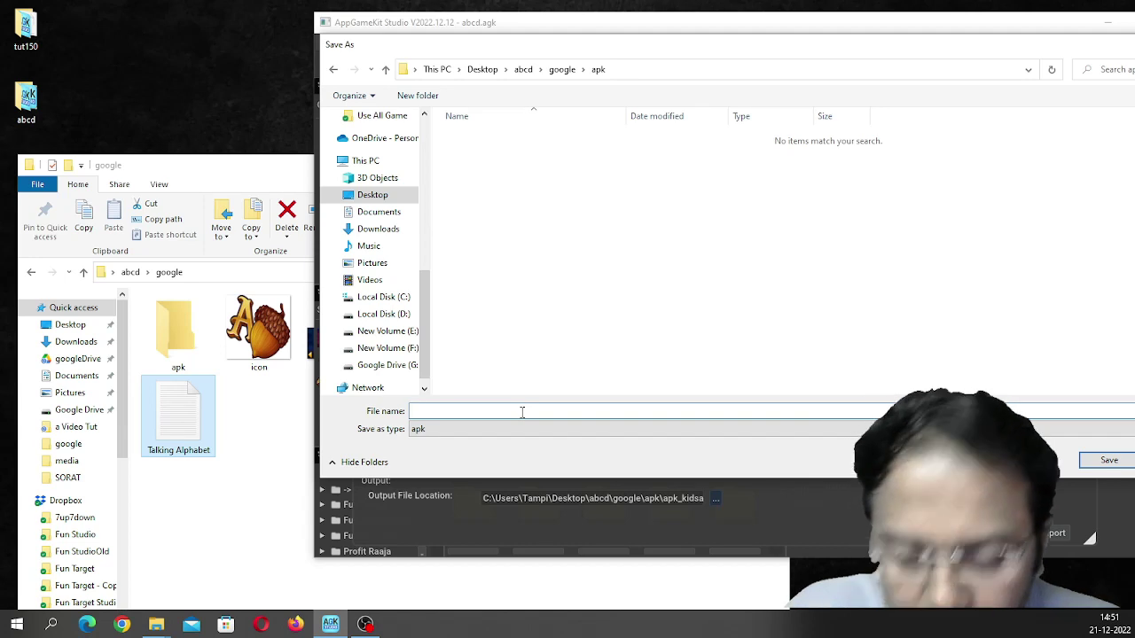
{"action": "type", "text": ".apk"}
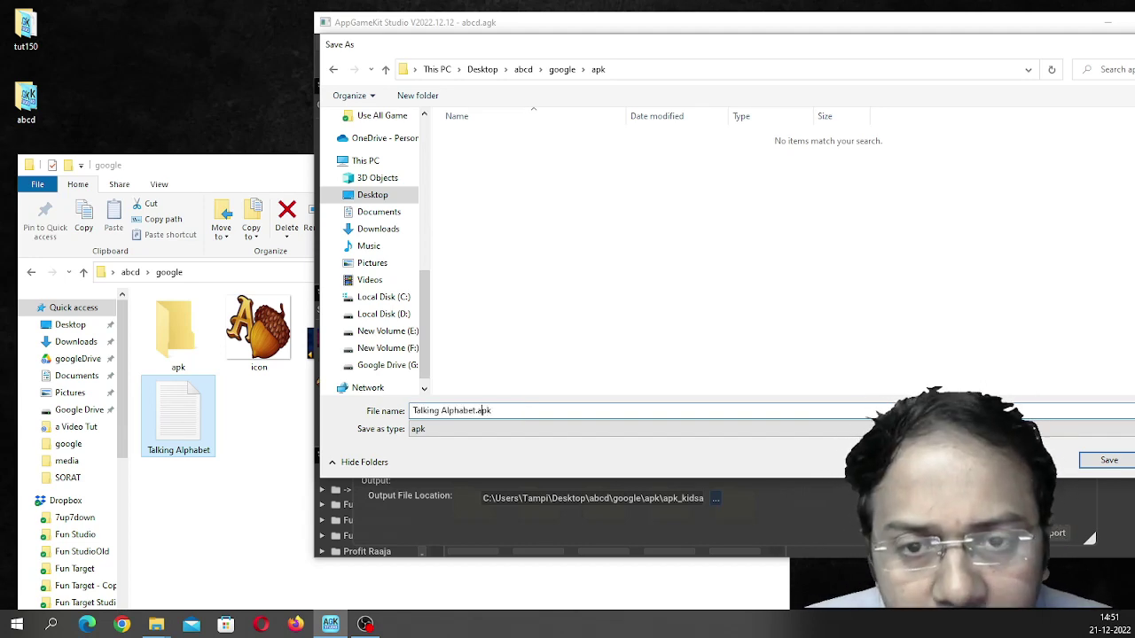
{"action": "type", "text": "_1_"}
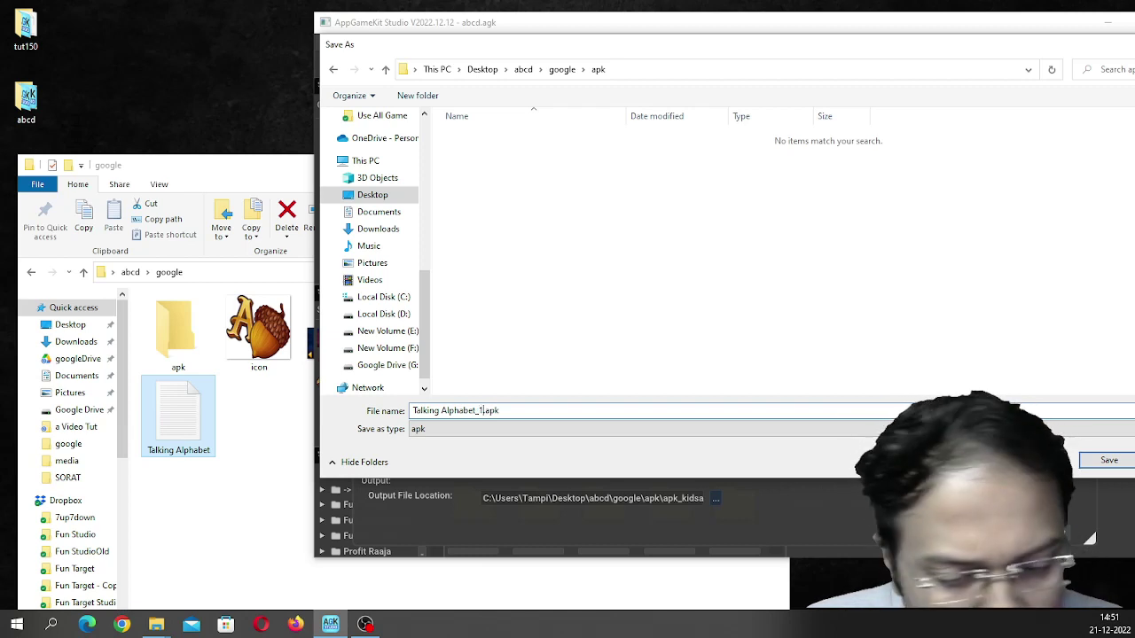
{"action": "type", "text": "1"}
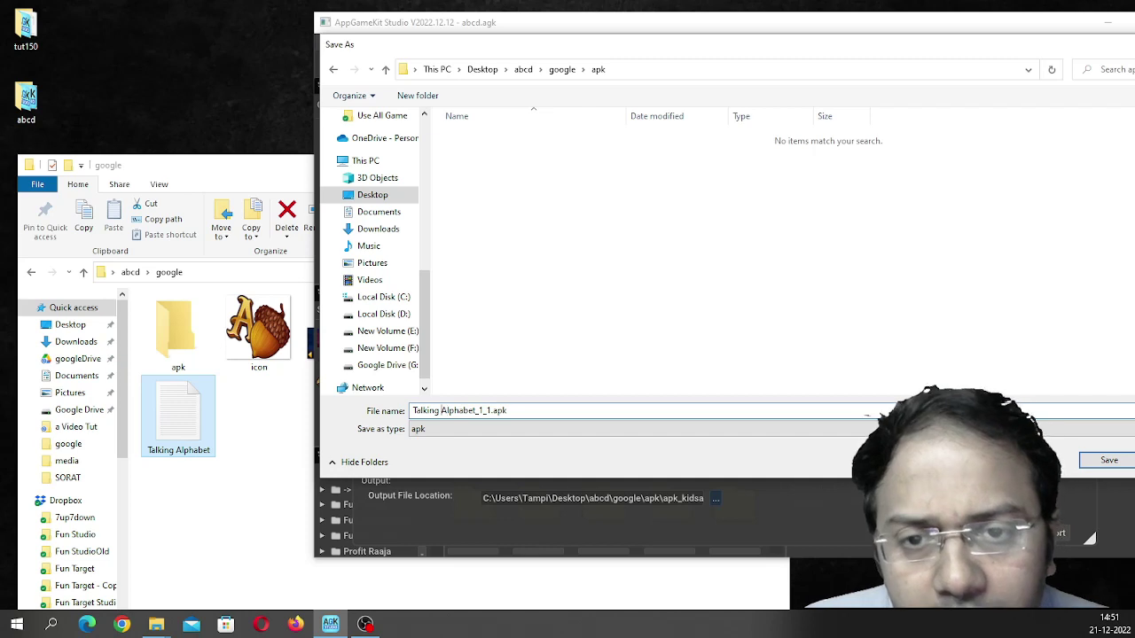
{"action": "left_click", "coordinate": [1107, 461]}
{"action": "left_click_drag", "start_coordinate": [523, 498], "coordinate": [689, 499]}
{"action": "left_click", "coordinate": [690, 499]}
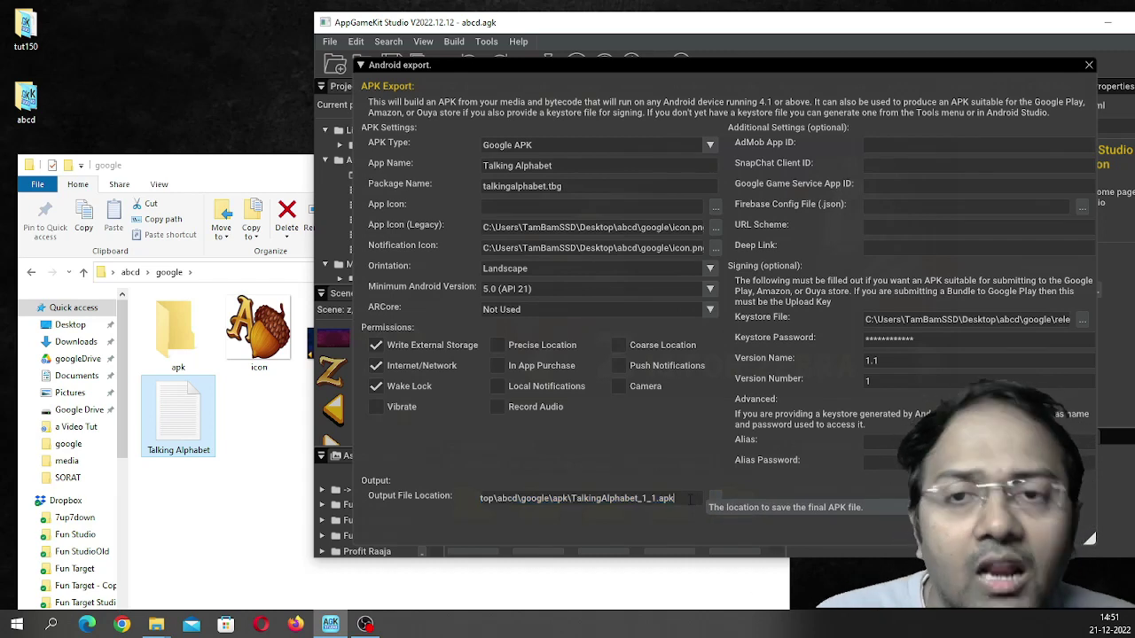
Export the project with Google APK as the APK type and check the output files in the abcd\google\apk folder.
{"action": "left_click", "coordinate": [518, 145]}
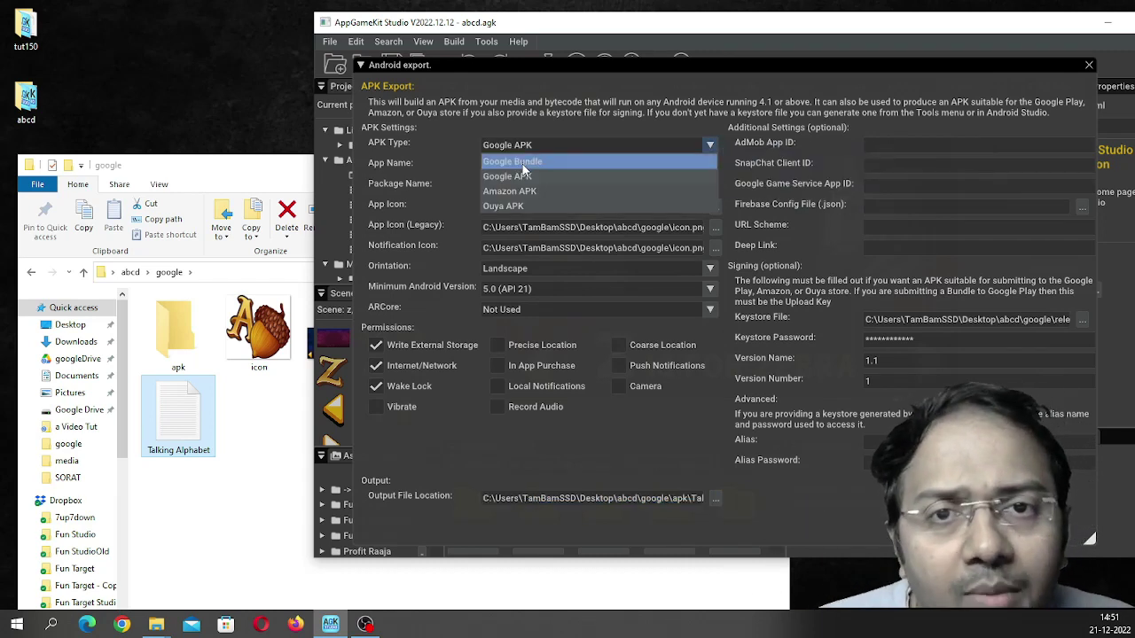
{"action": "left_click", "coordinate": [530, 180]}
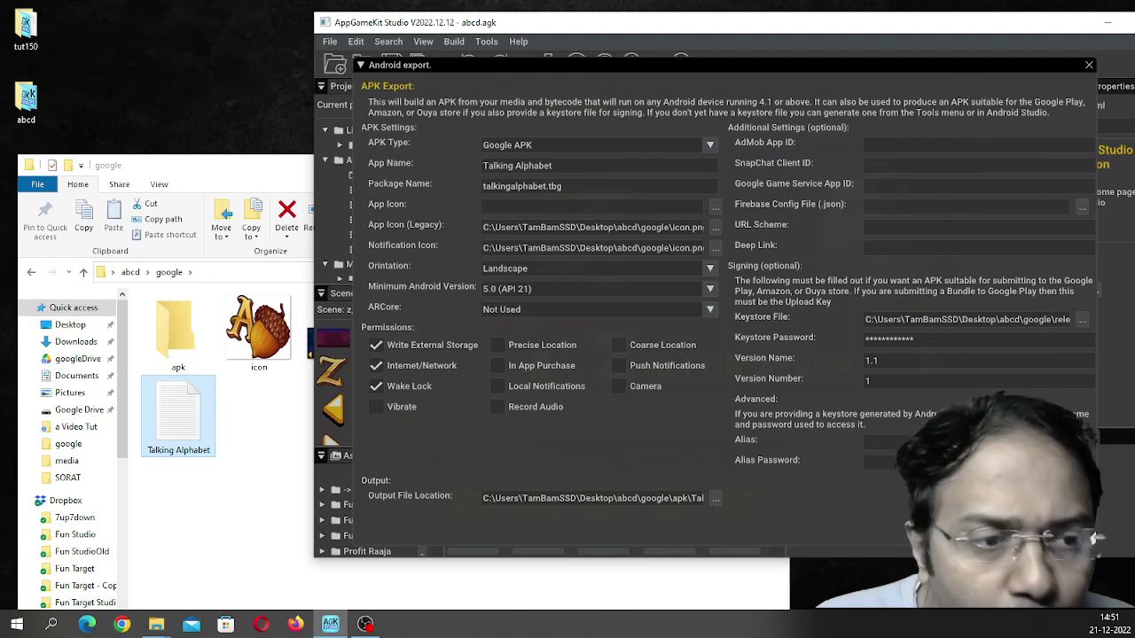
{"action": "left_click", "coordinate": [270, 490]}
{"action": "double_click", "coordinate": [177, 330]}
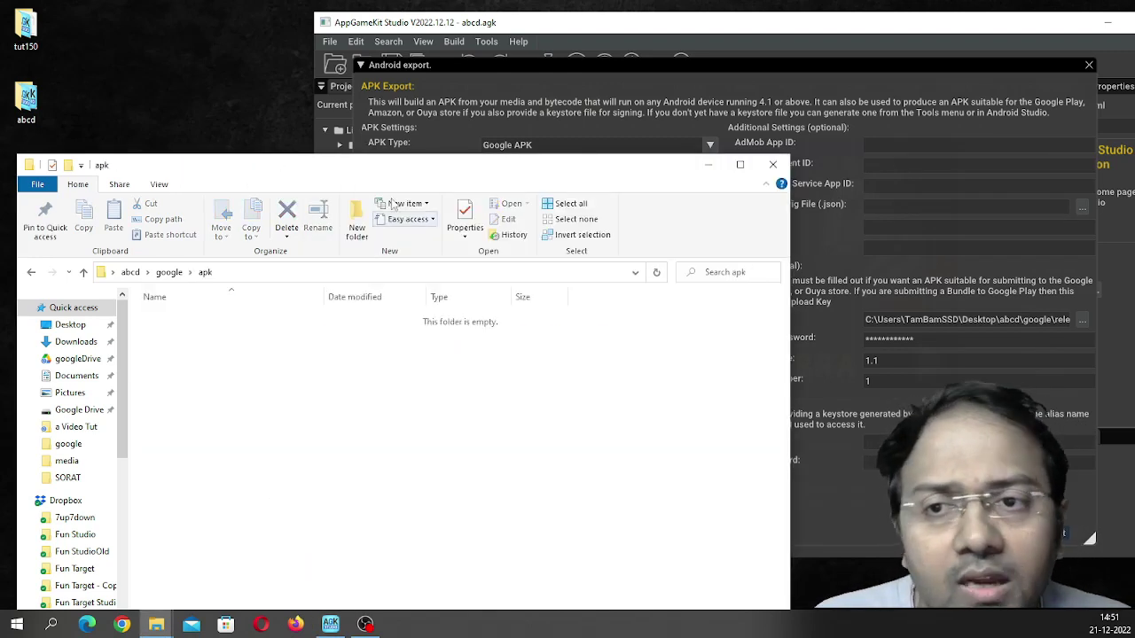
{"action": "left_click_drag", "start_coordinate": [472, 174], "coordinate": [403, 71]}
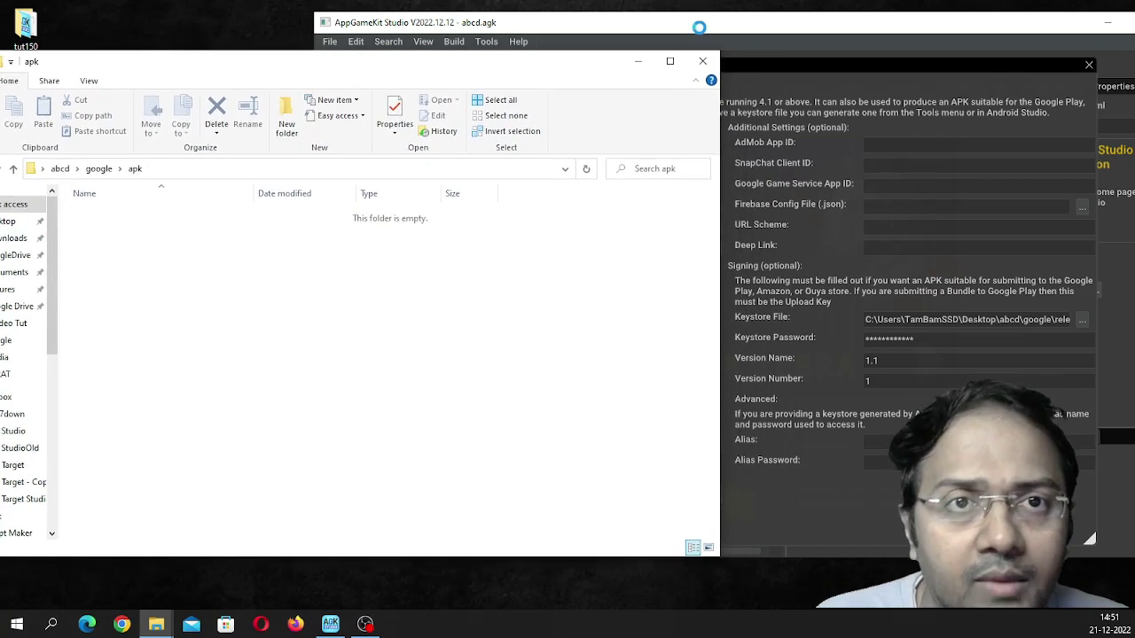
{"action": "left_click", "coordinate": [682, 32]}
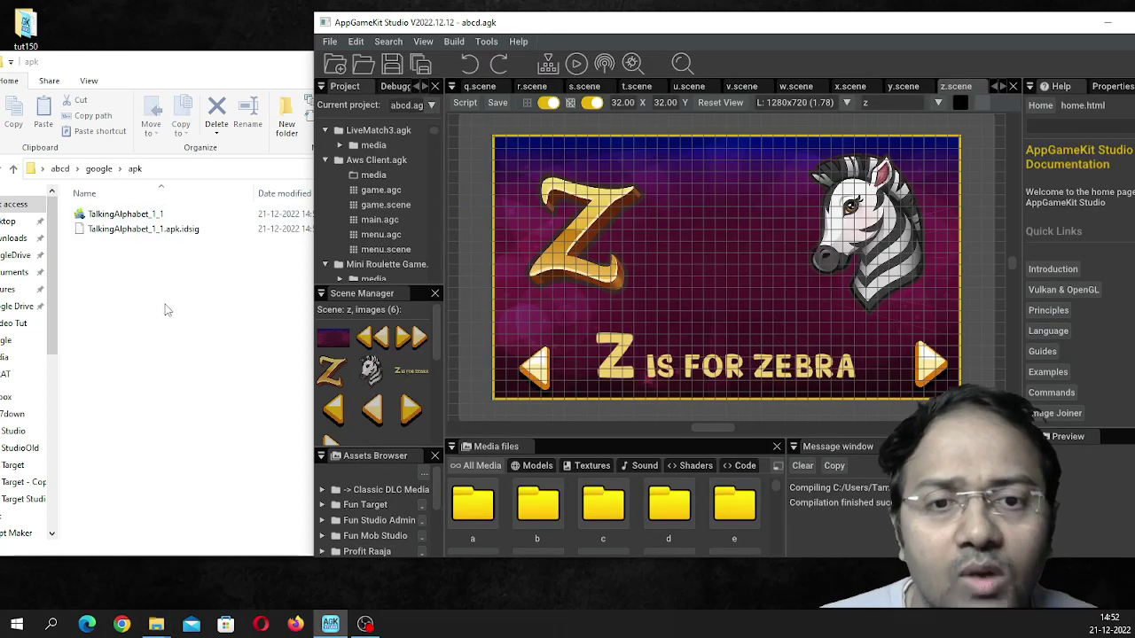
{"action": "left_click", "coordinate": [263, 317]}
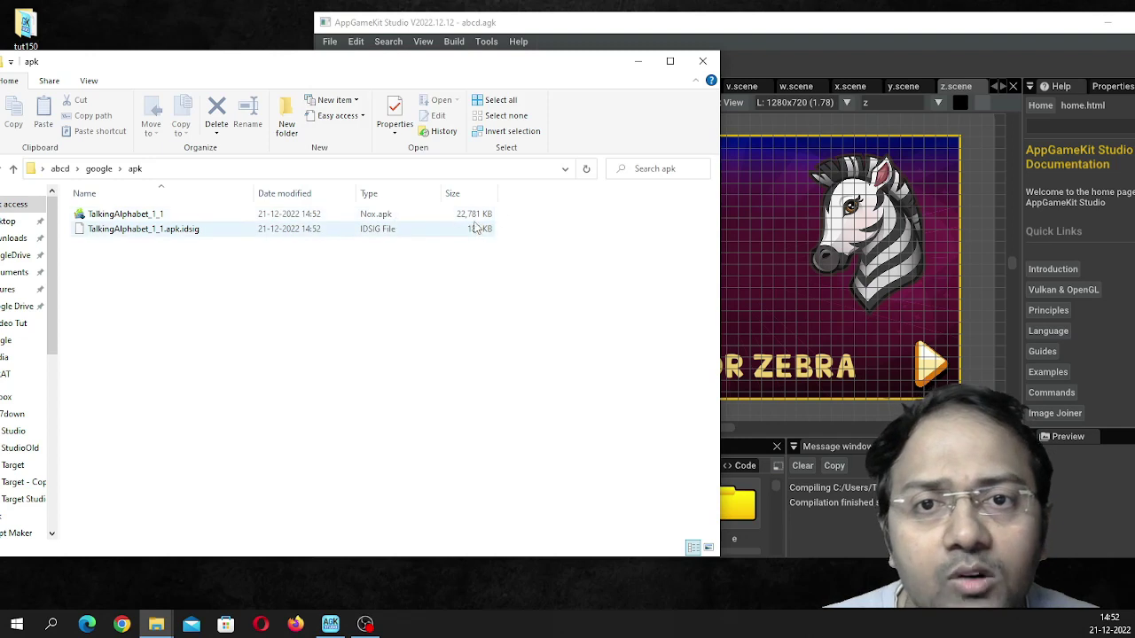
Run the Android project export again with Google Bundle as the APK type, keeping the other settings.
{"action": "left_click", "coordinate": [840, 25]}
{"action": "left_click", "coordinate": [329, 41]}
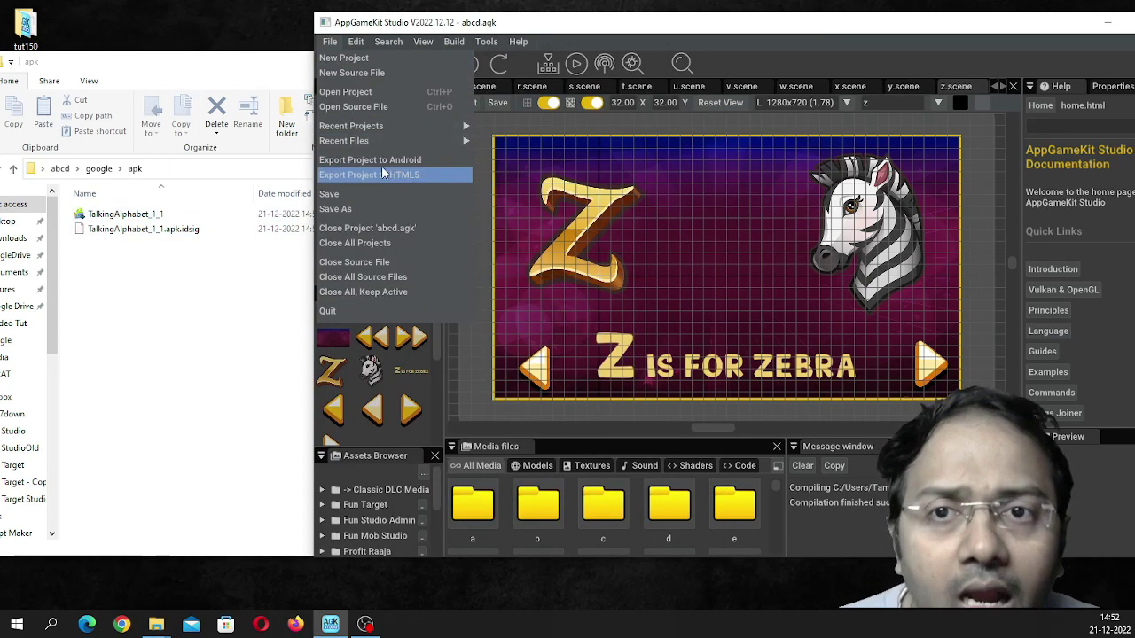
{"action": "left_click", "coordinate": [383, 166]}
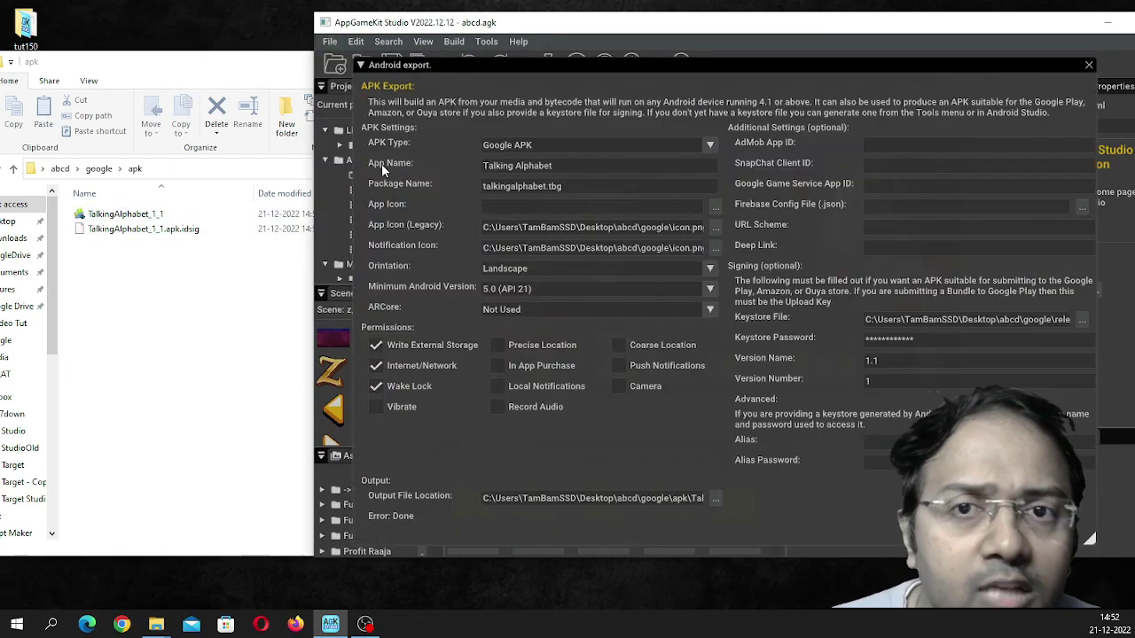
{"action": "left_click", "coordinate": [710, 147]}
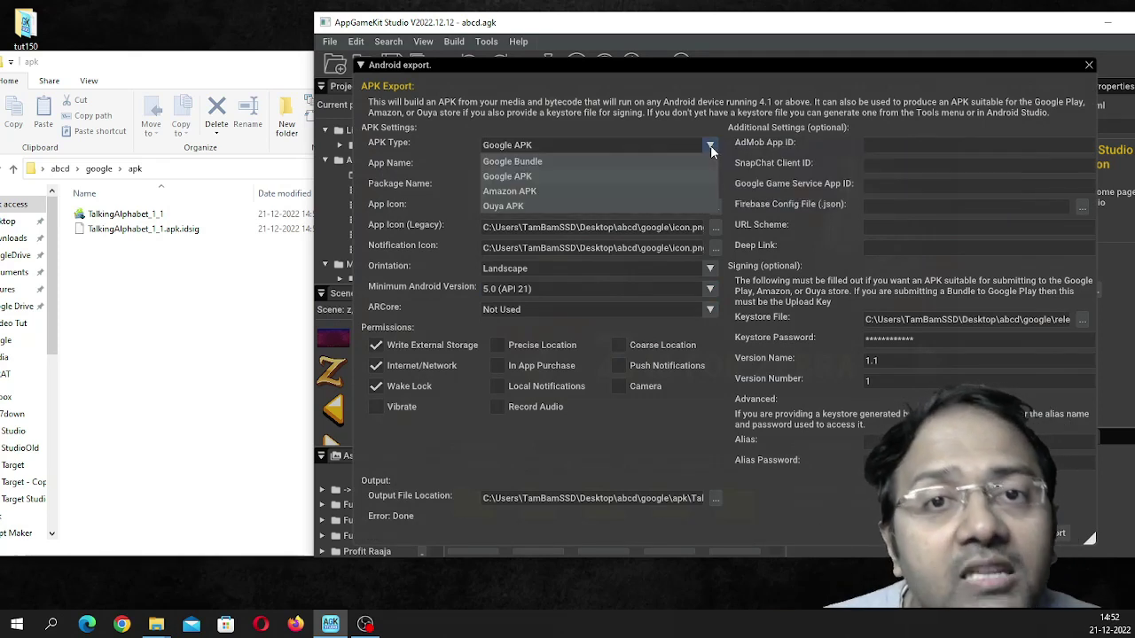
{"action": "left_click", "coordinate": [528, 162]}
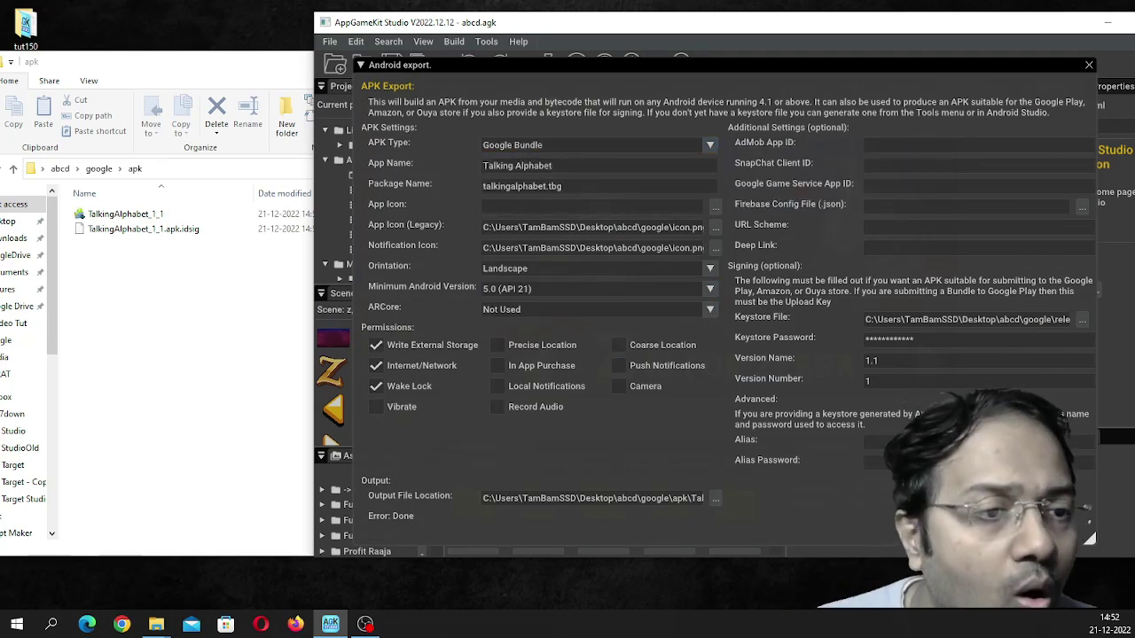
{"action": "left_click_drag", "start_coordinate": [844, 65], "coordinate": [570, 23]}
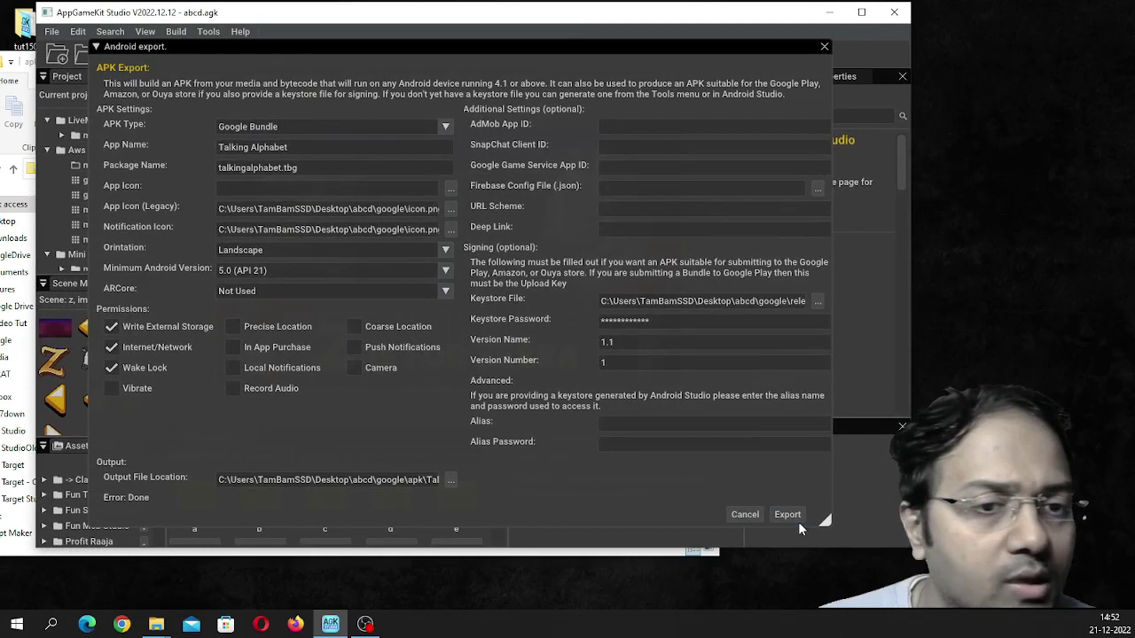
{"action": "left_click", "coordinate": [790, 515]}
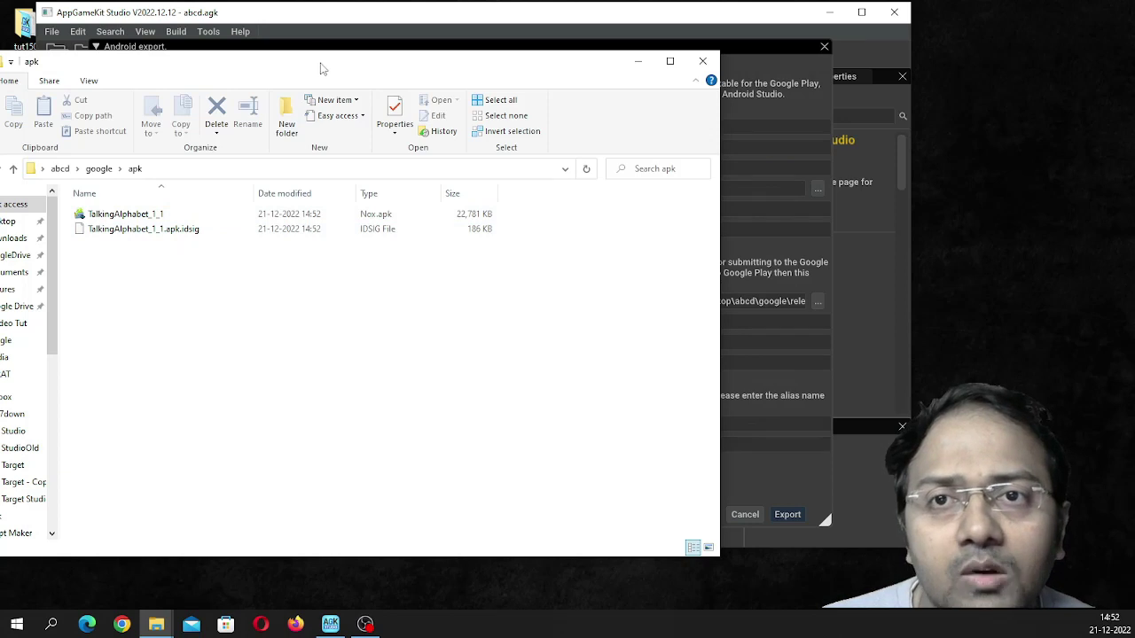
Check the exported TalkingAlphabet_1_1.aab bundle in the apk folder and close AppGameKit Studio.
{"action": "left_click_drag", "start_coordinate": [322, 68], "coordinate": [708, 22]}
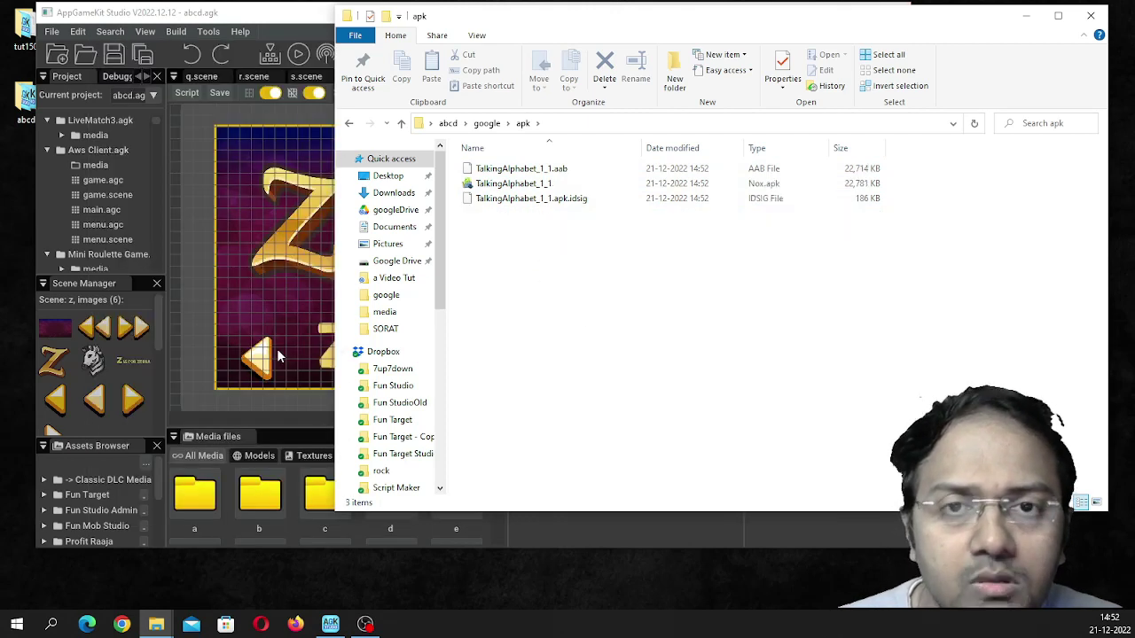
{"action": "left_click", "coordinate": [564, 173]}
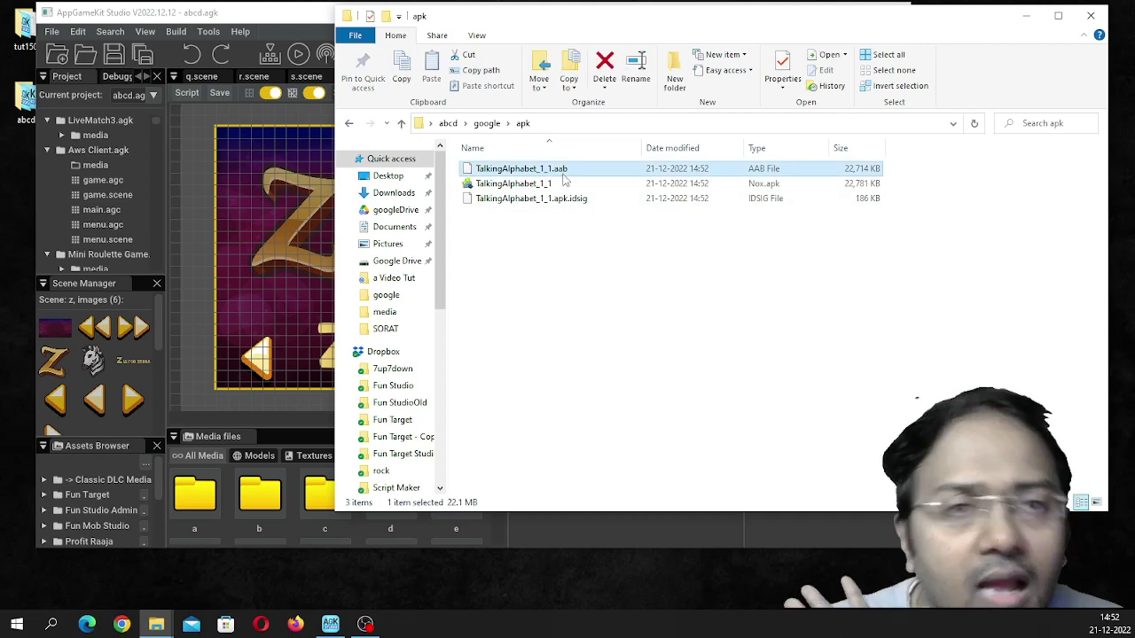
{"action": "left_click", "coordinate": [241, 314]}
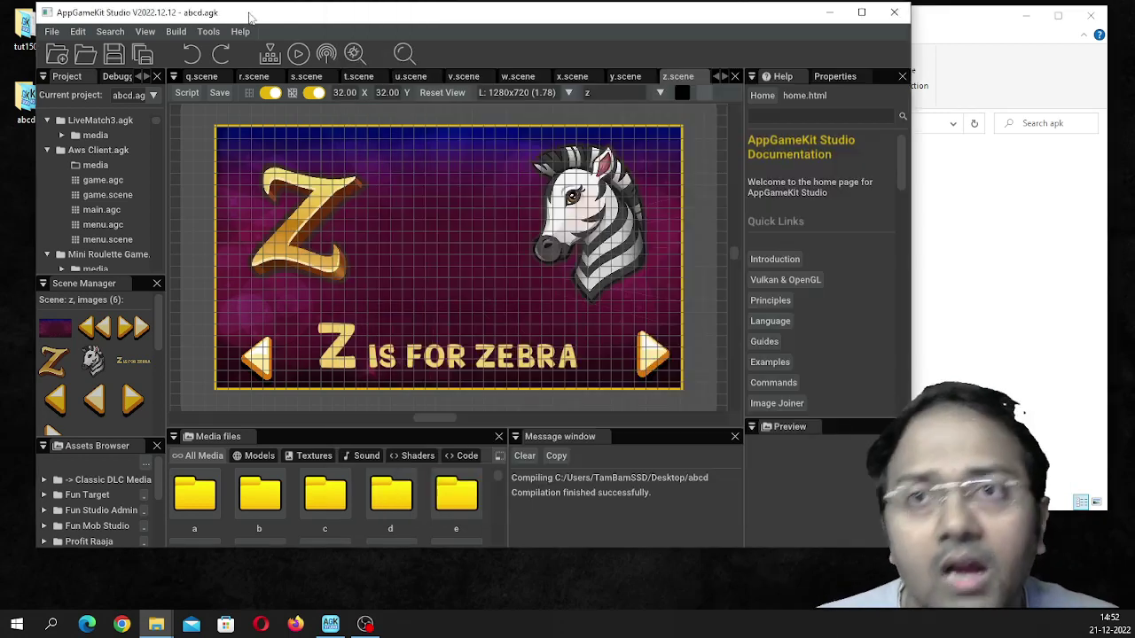
{"action": "left_click", "coordinate": [896, 13]}
Switch to Chrome, search for google play developer console and open the developer account's All apps list, closing the leftover Play Console intro page.
{"action": "left_click", "coordinate": [123, 625]}
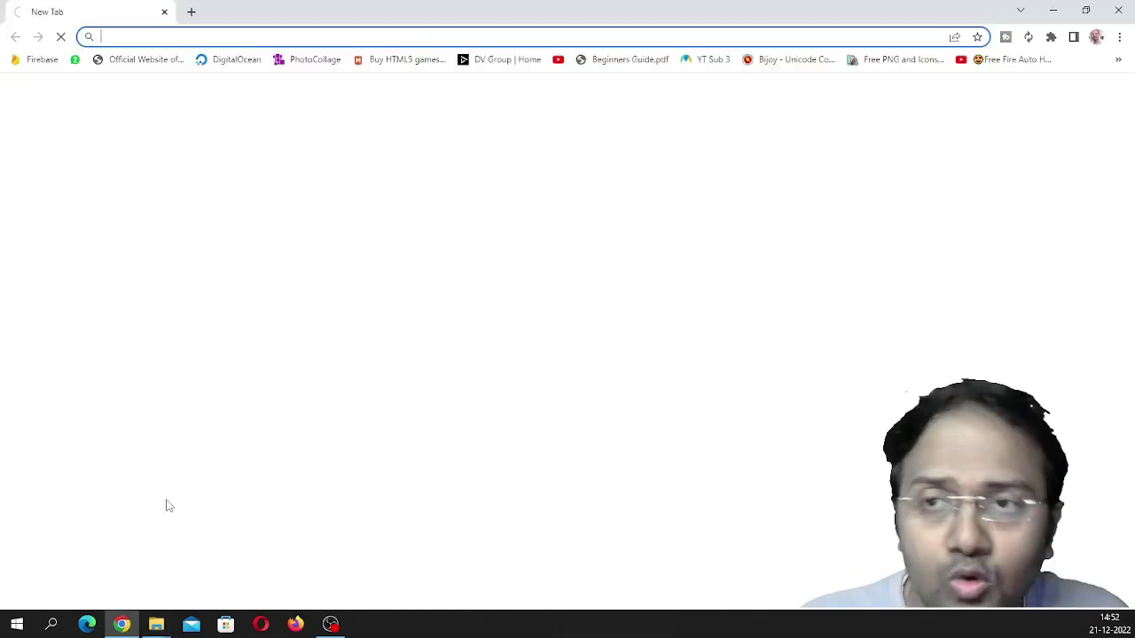
{"action": "type", "text": "google play developer console"}
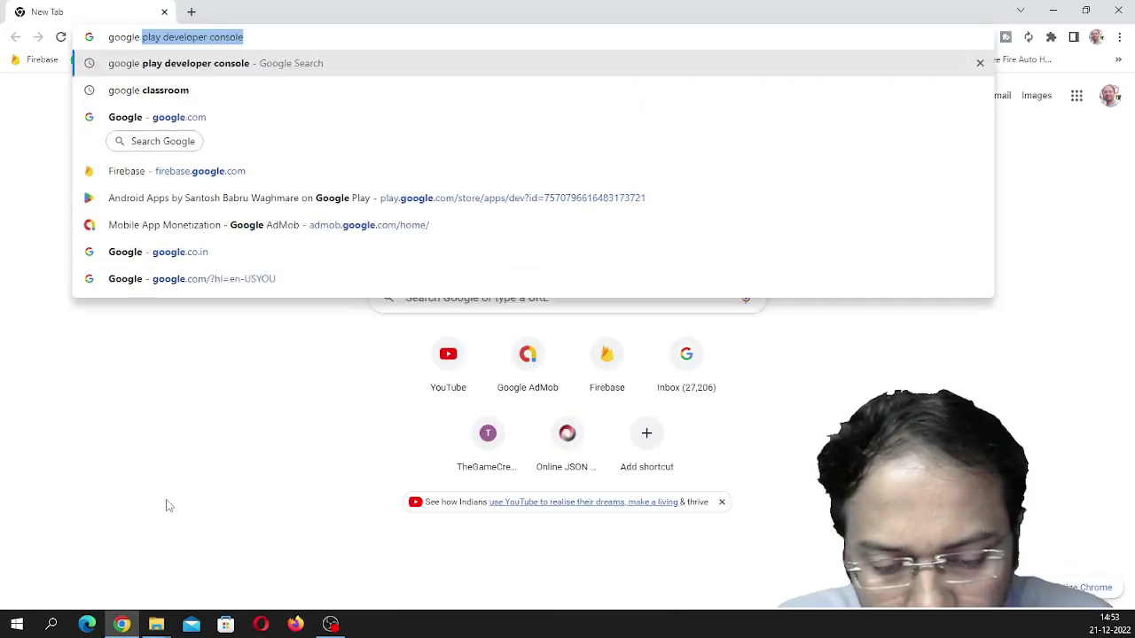
{"action": "key", "text": "Return"}
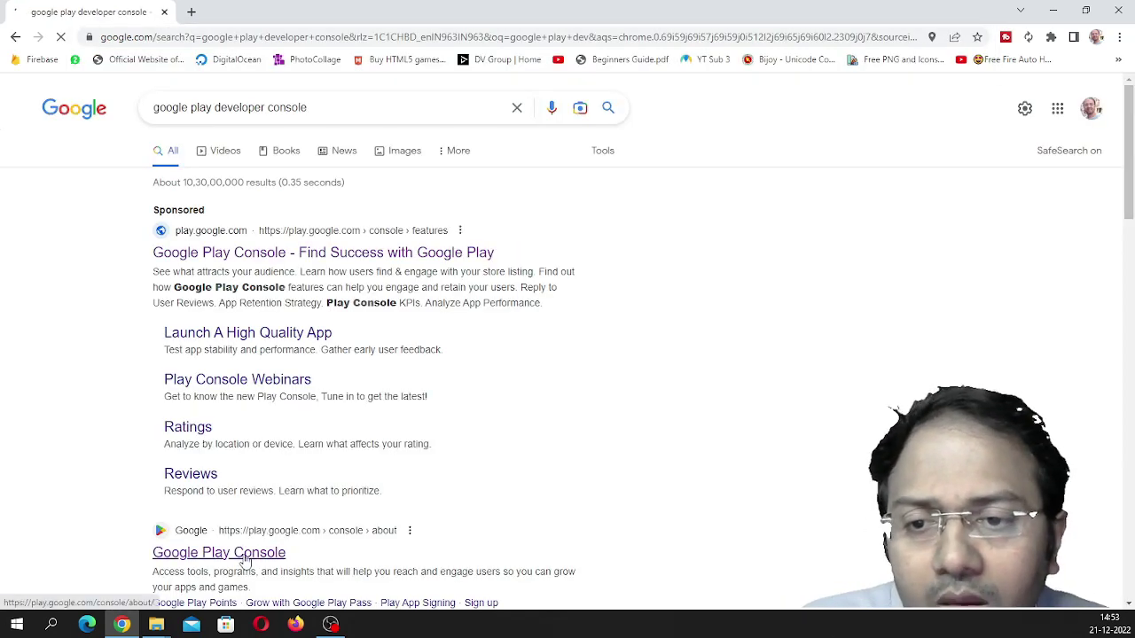
{"action": "left_click", "coordinate": [241, 555]}
{"action": "left_click", "coordinate": [1032, 105]}
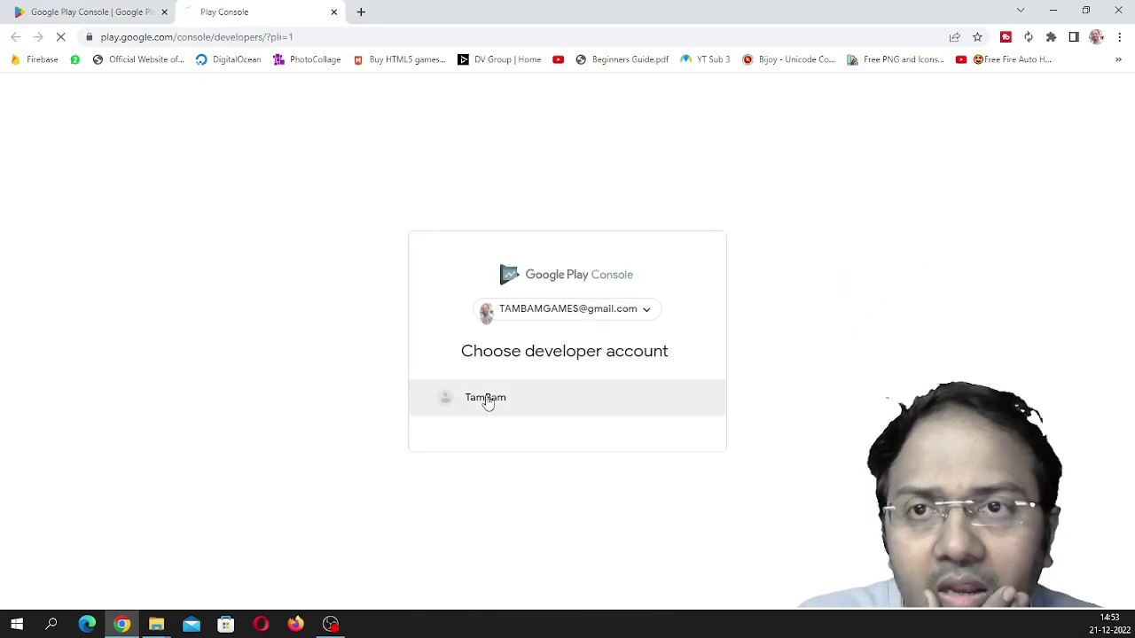
{"action": "left_click", "coordinate": [141, 12]}
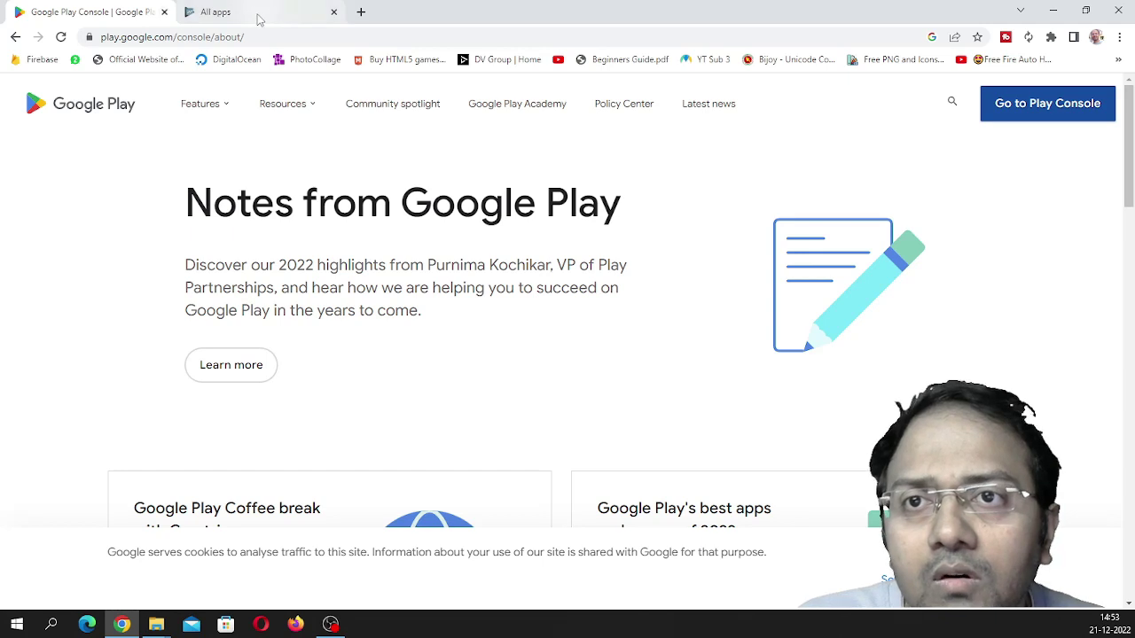
{"action": "left_click", "coordinate": [164, 12]}
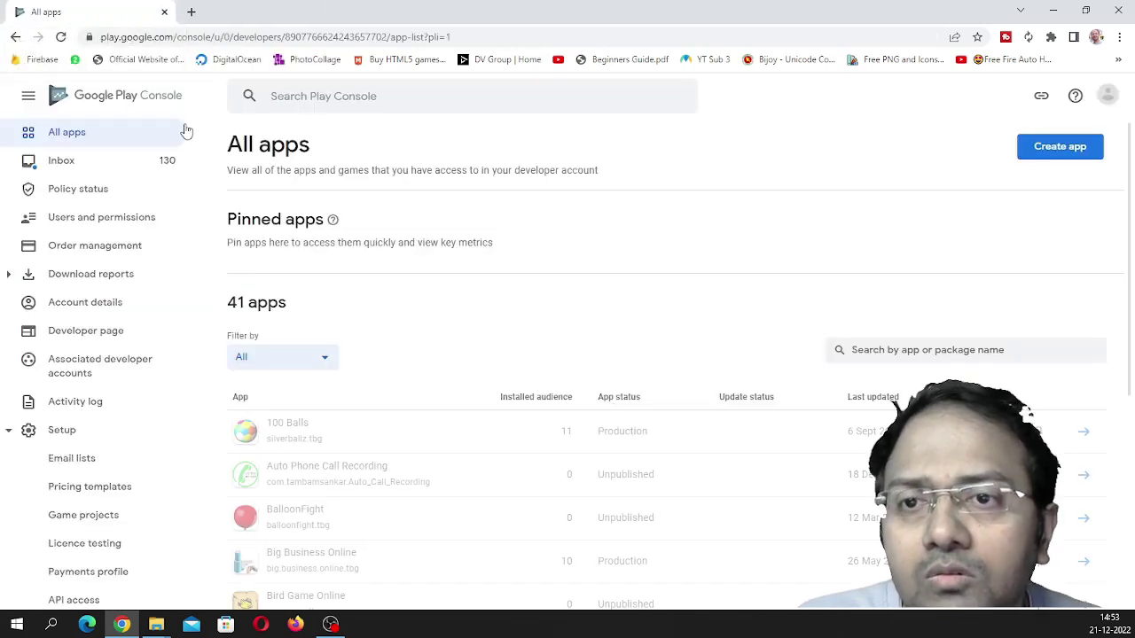
{"action": "left_click", "coordinate": [77, 138]}
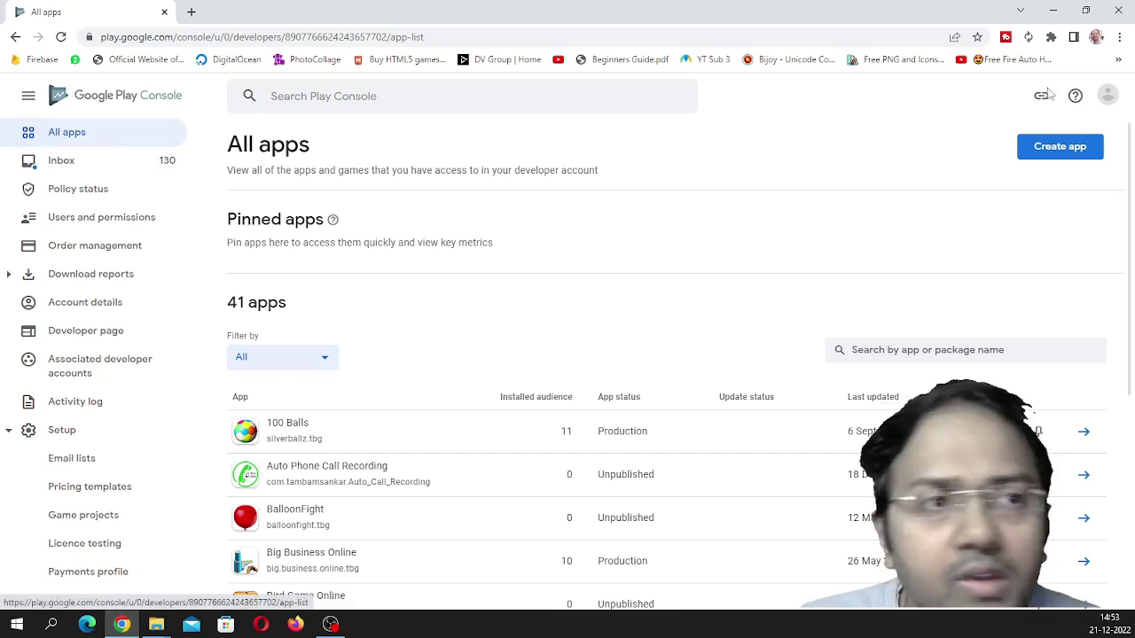
Start creating a new app in Play Console with the name Talking Alphabet and classify it as a game.
{"action": "left_click", "coordinate": [1059, 145]}
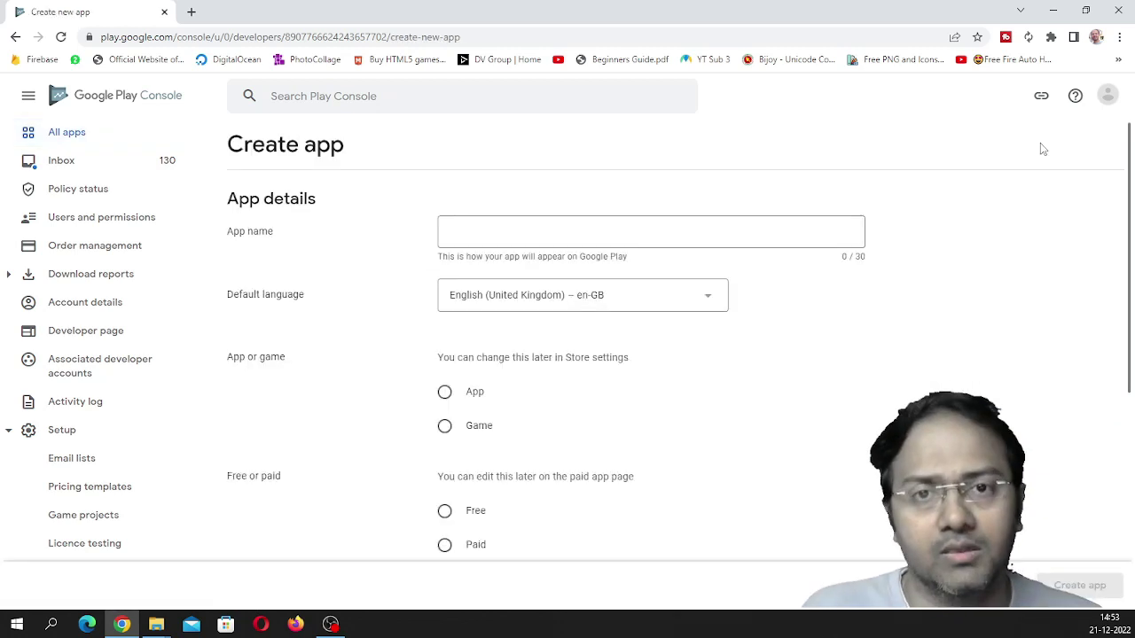
{"action": "left_click", "coordinate": [456, 235]}
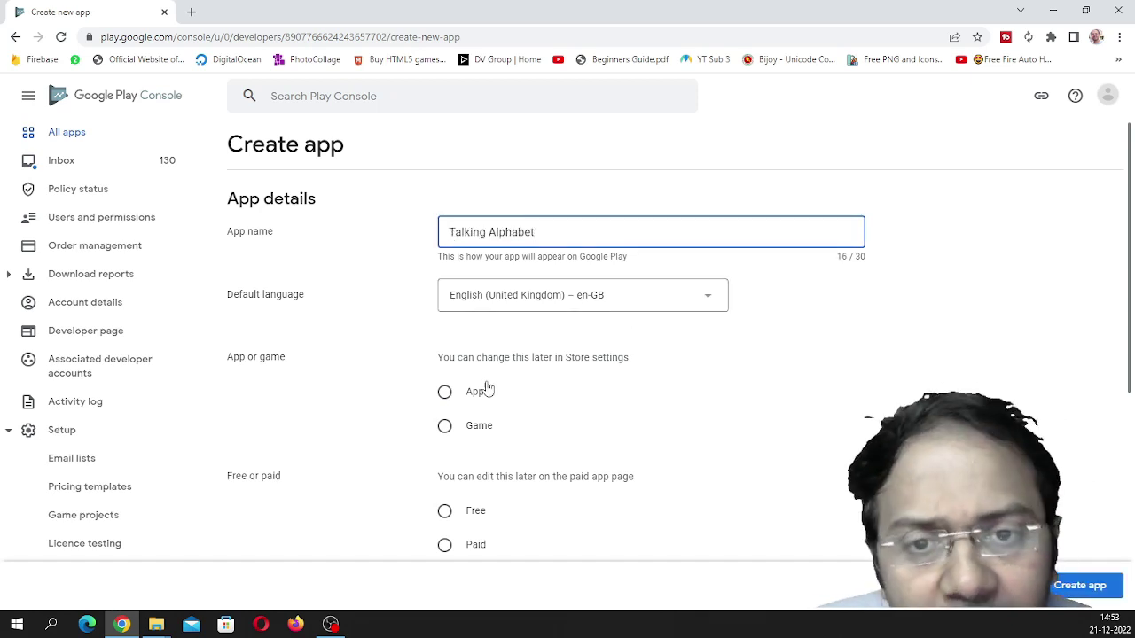
{"action": "left_click", "coordinate": [446, 426]}
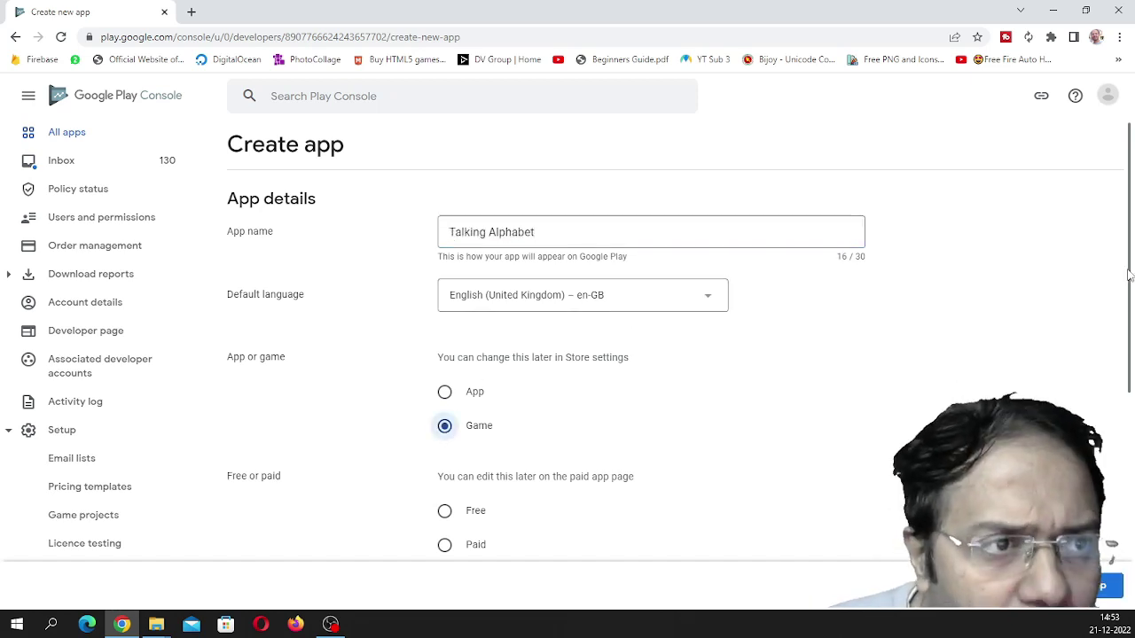
Mark the app as free, accept the Developer Programme Policies and US export laws declarations, and create the app.
{"action": "scroll", "coordinate": [1128, 276], "scroll_direction": "down", "scroll_amount": 3}
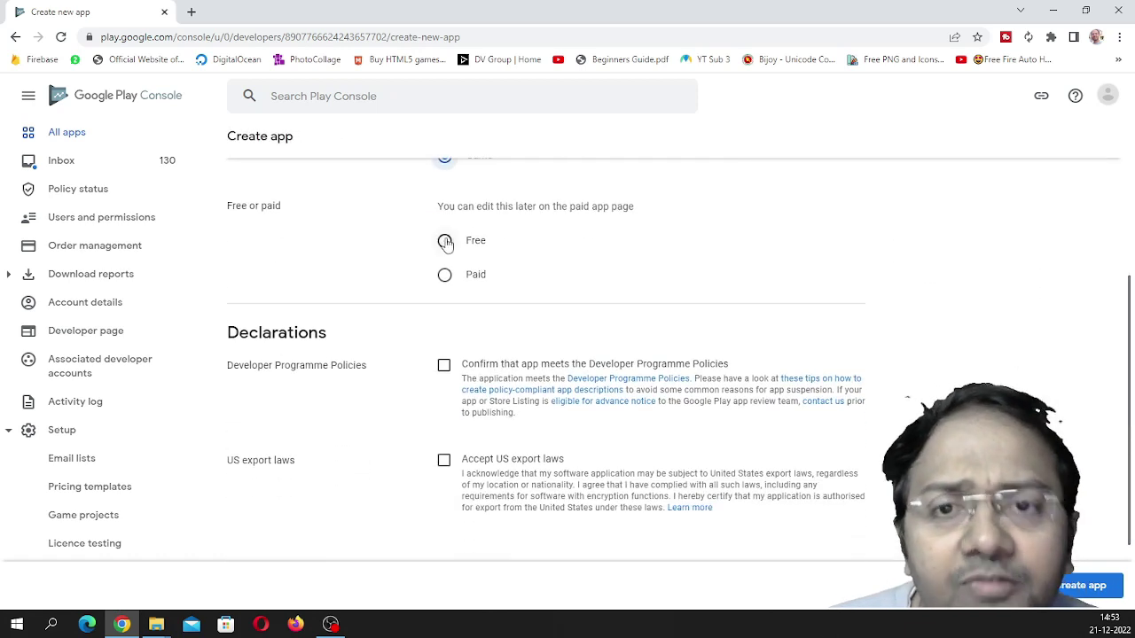
{"action": "left_click", "coordinate": [445, 242]}
{"action": "left_click", "coordinate": [444, 430]}
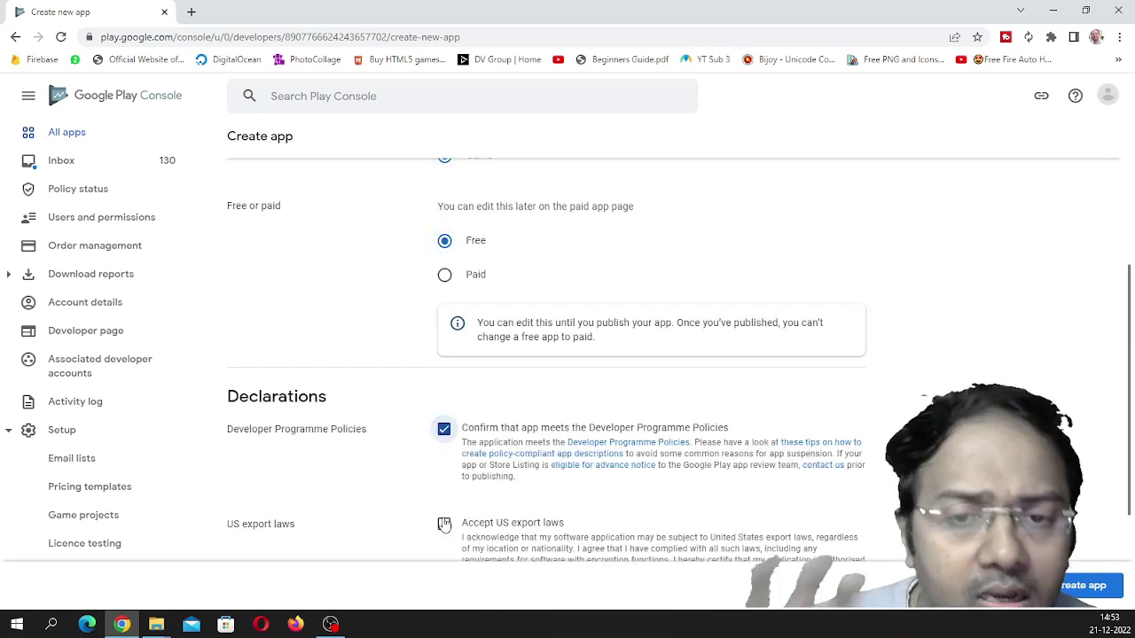
{"action": "left_click", "coordinate": [443, 525]}
{"action": "key", "text": "alt+Tab"}
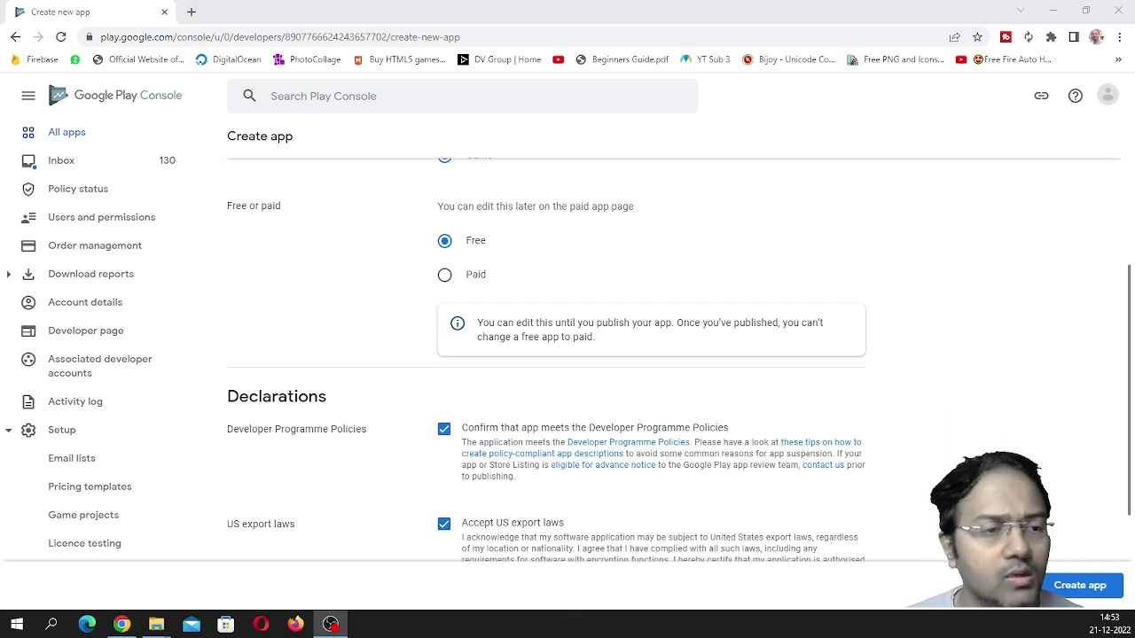
{"action": "left_click", "coordinate": [1112, 592]}
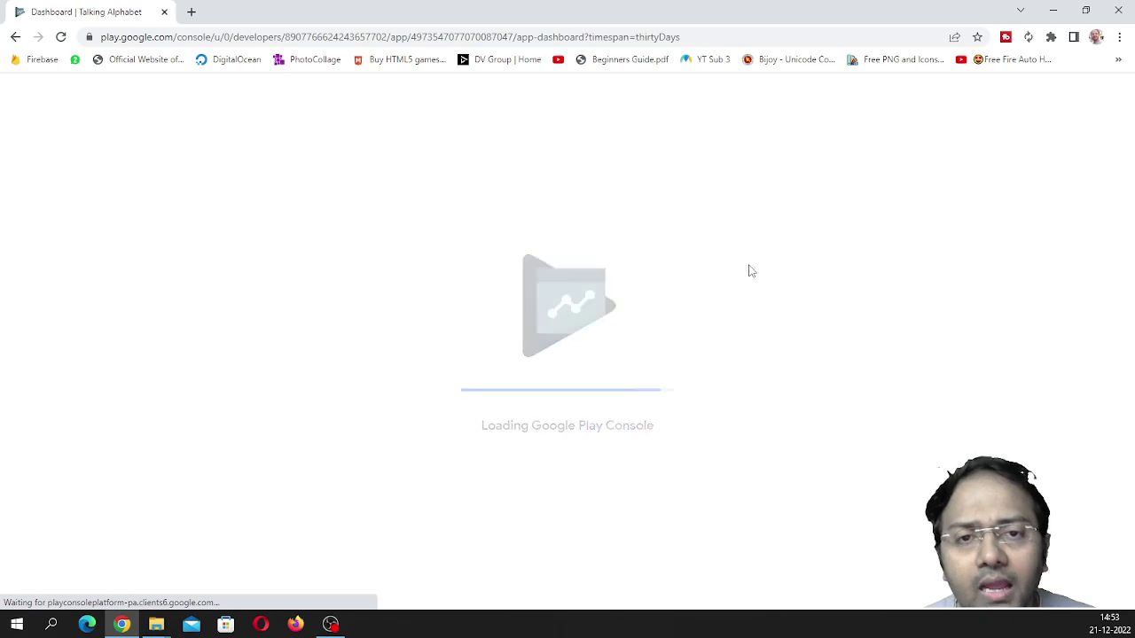
Restore the Chrome window to a smaller size and resize it so the File Explorer apk folder stays reachable beside it.
{"action": "left_click", "coordinate": [1085, 10]}
{"action": "left_click_drag", "start_coordinate": [404, 53], "coordinate": [354, 22]}
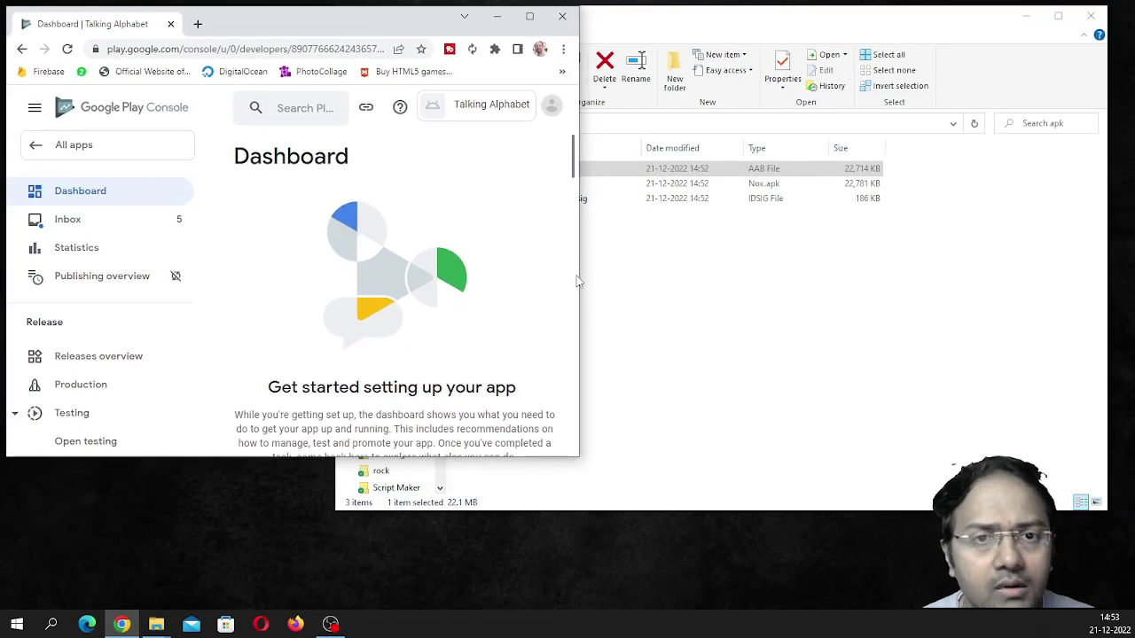
{"action": "left_click_drag", "start_coordinate": [579, 278], "coordinate": [899, 289]}
{"action": "left_click_drag", "start_coordinate": [994, 295], "coordinate": [1006, 295]}
{"action": "left_click_drag", "start_coordinate": [660, 457], "coordinate": [635, 598]}
{"action": "left_click_drag", "start_coordinate": [1004, 287], "coordinate": [938, 289]}
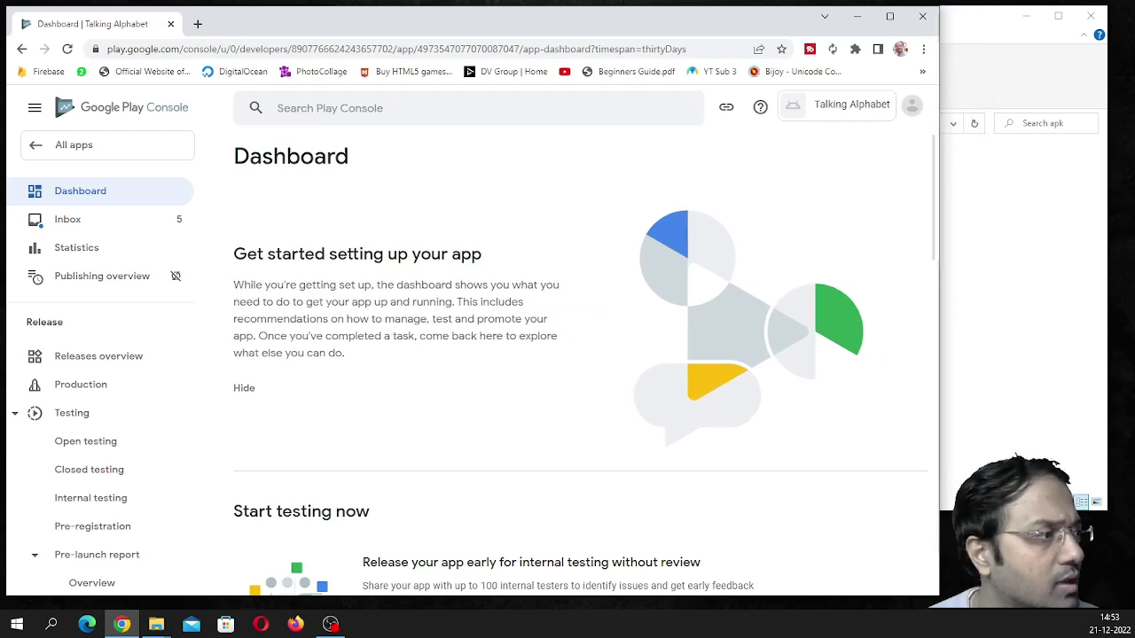
{"action": "key", "text": "alt+Tab"}
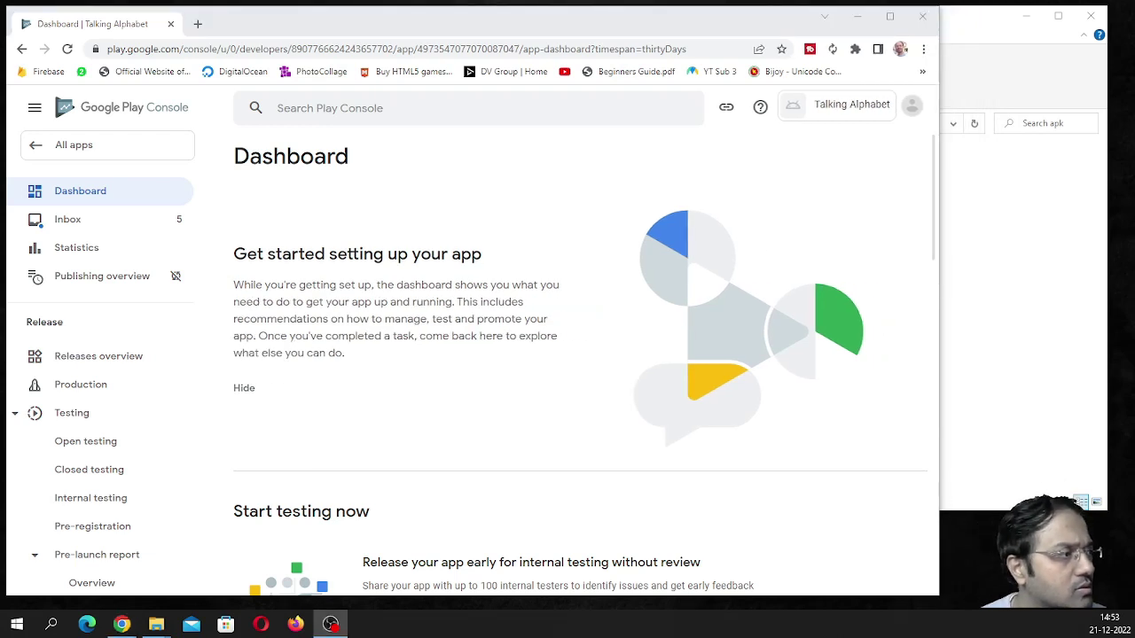
{"action": "left_click_drag", "start_coordinate": [940, 211], "coordinate": [1005, 210]}
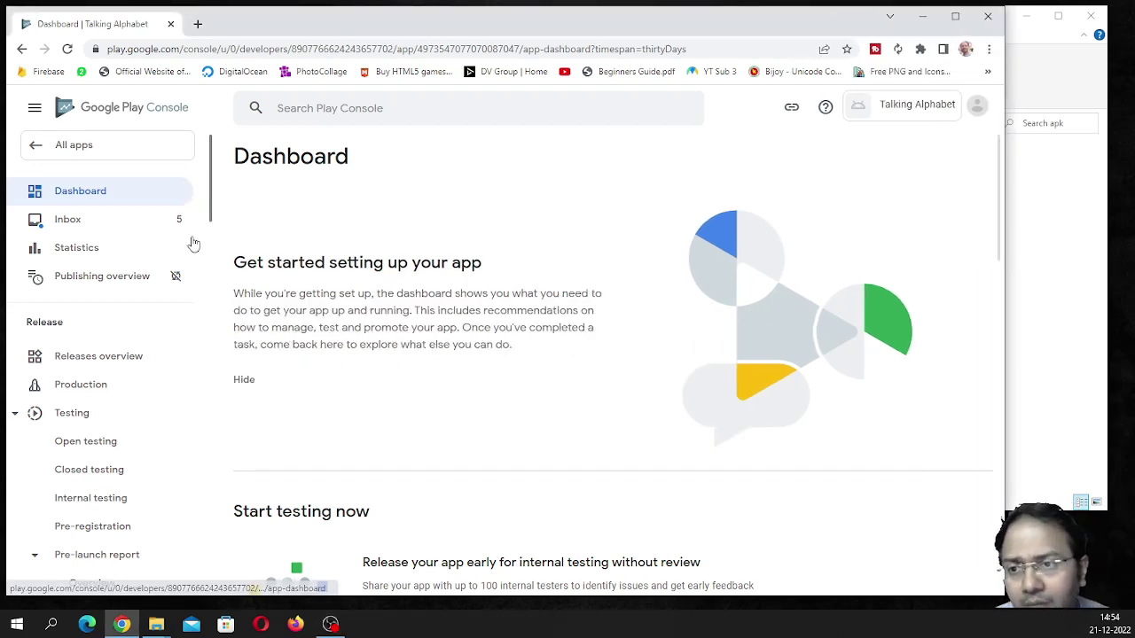
Create a new Production release for Talking Alphabet and check the exported files in the apk folder.
{"action": "left_click", "coordinate": [89, 390]}
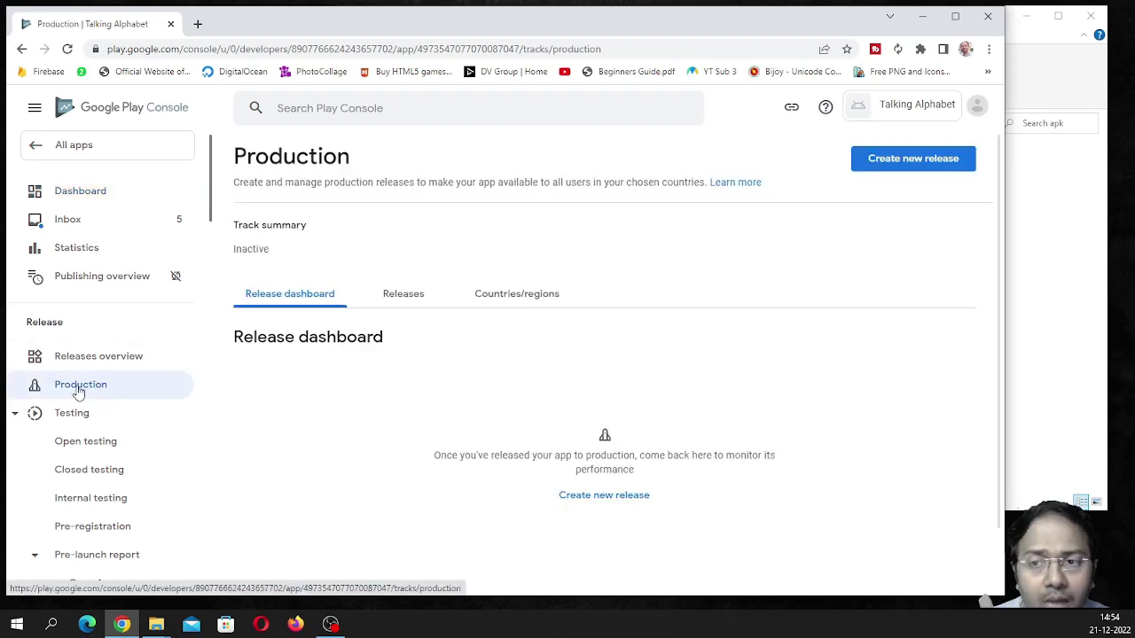
{"action": "left_click", "coordinate": [908, 161]}
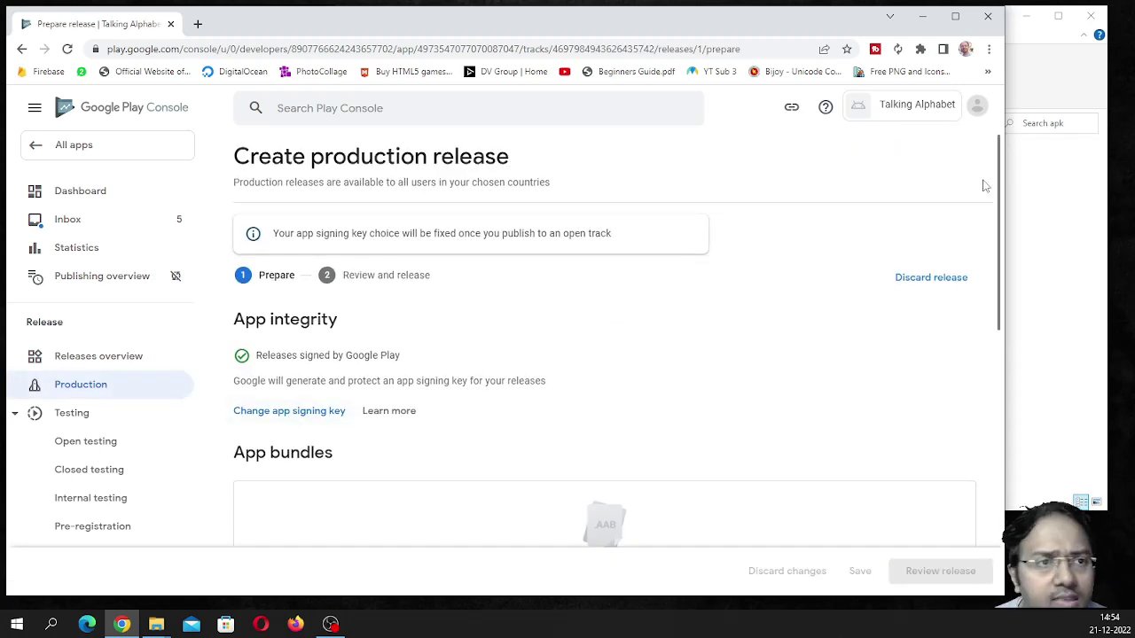
{"action": "scroll", "coordinate": [993, 204], "scroll_direction": "down", "scroll_amount": 2}
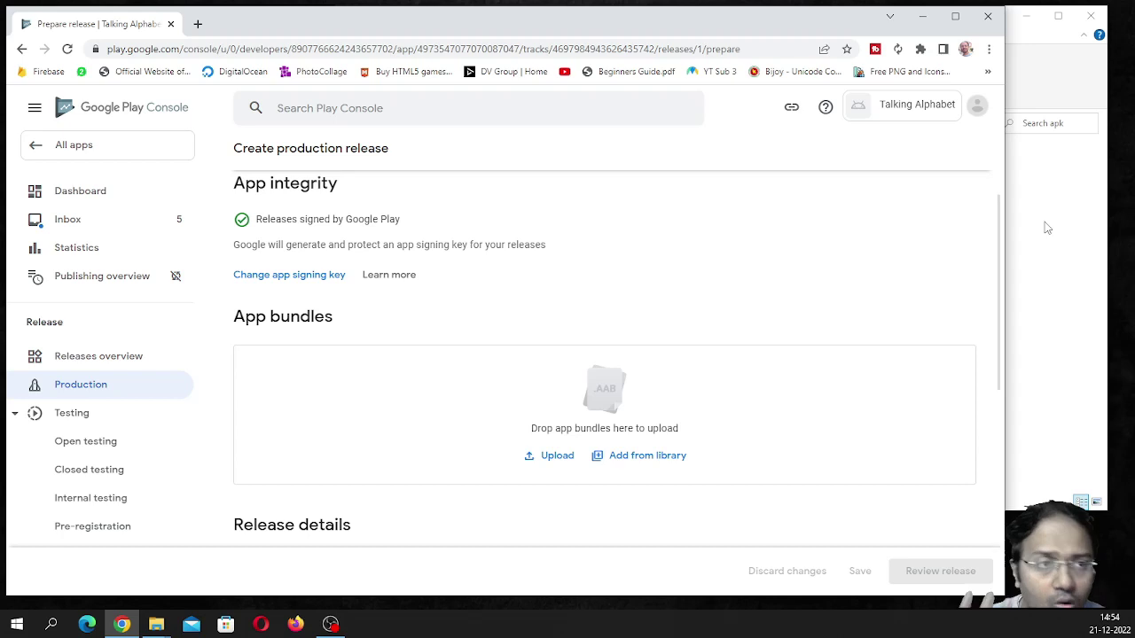
{"action": "left_click", "coordinate": [1042, 282]}
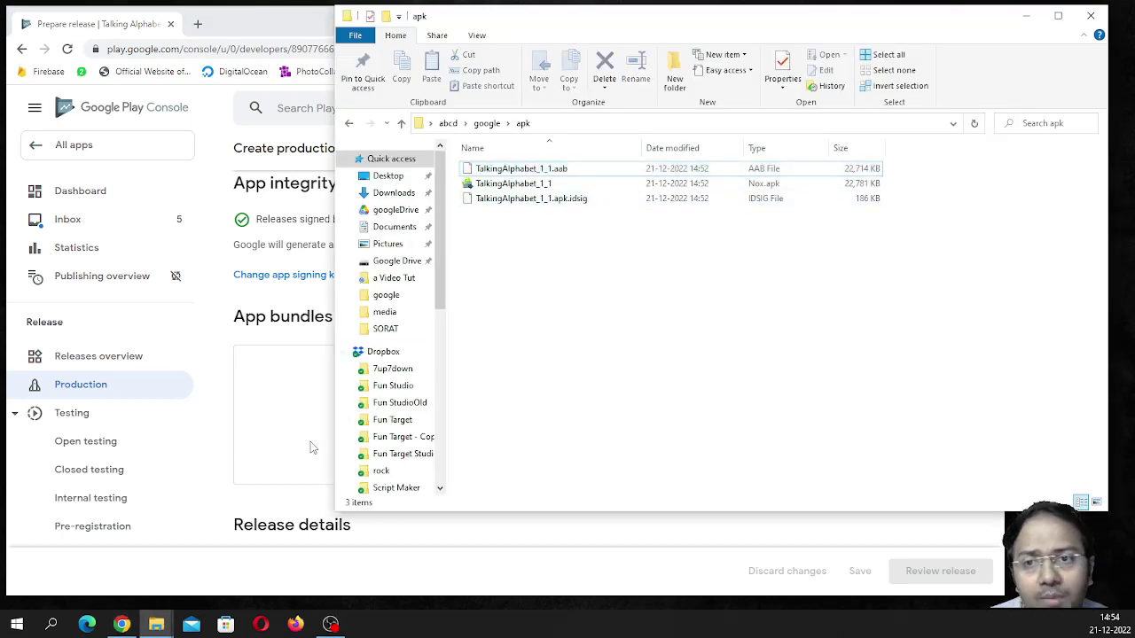
{"action": "left_click", "coordinate": [208, 428]}
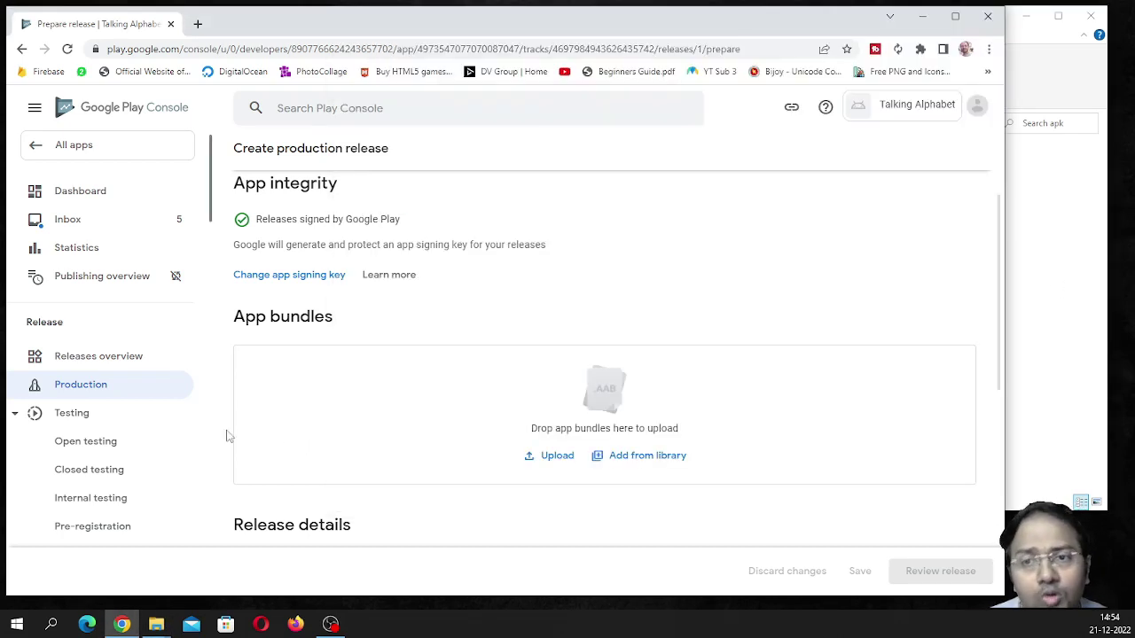
Change the app signing key to the same key as Panti Pakoli Pro in this developer account and save the preference.
{"action": "left_click", "coordinate": [298, 282]}
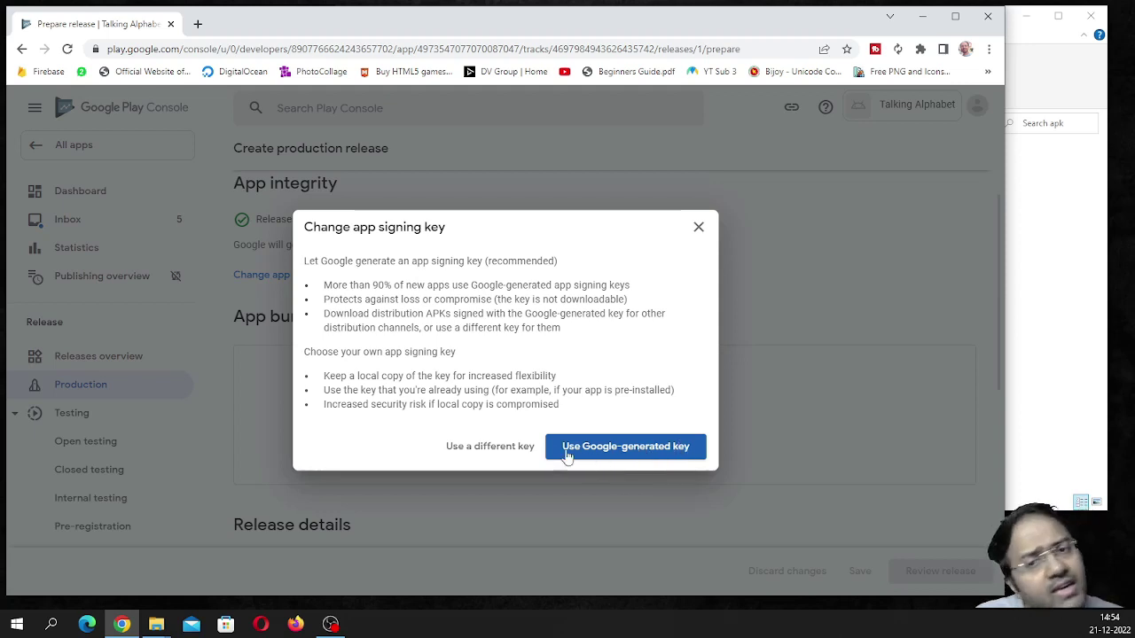
{"action": "left_click", "coordinate": [499, 456]}
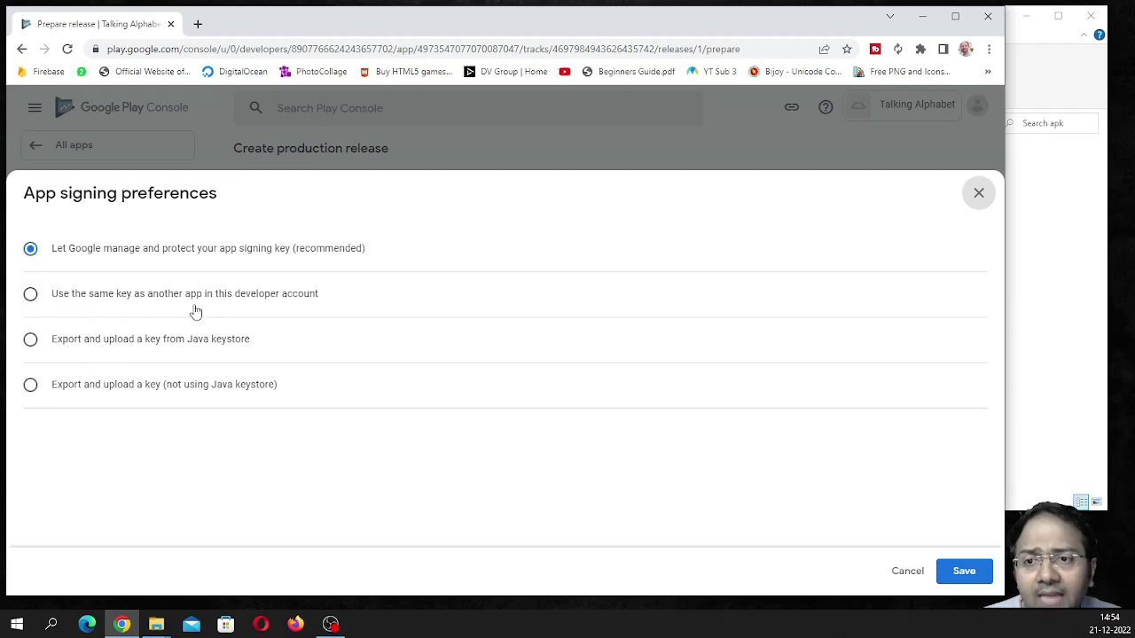
{"action": "left_click", "coordinate": [31, 295]}
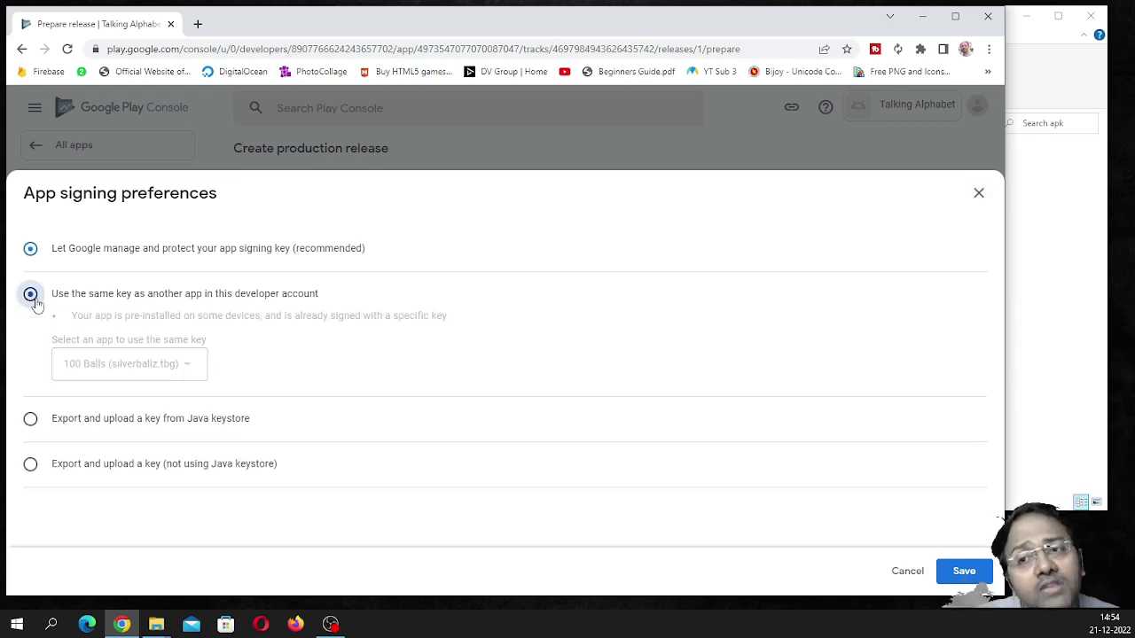
{"action": "left_click", "coordinate": [184, 449]}
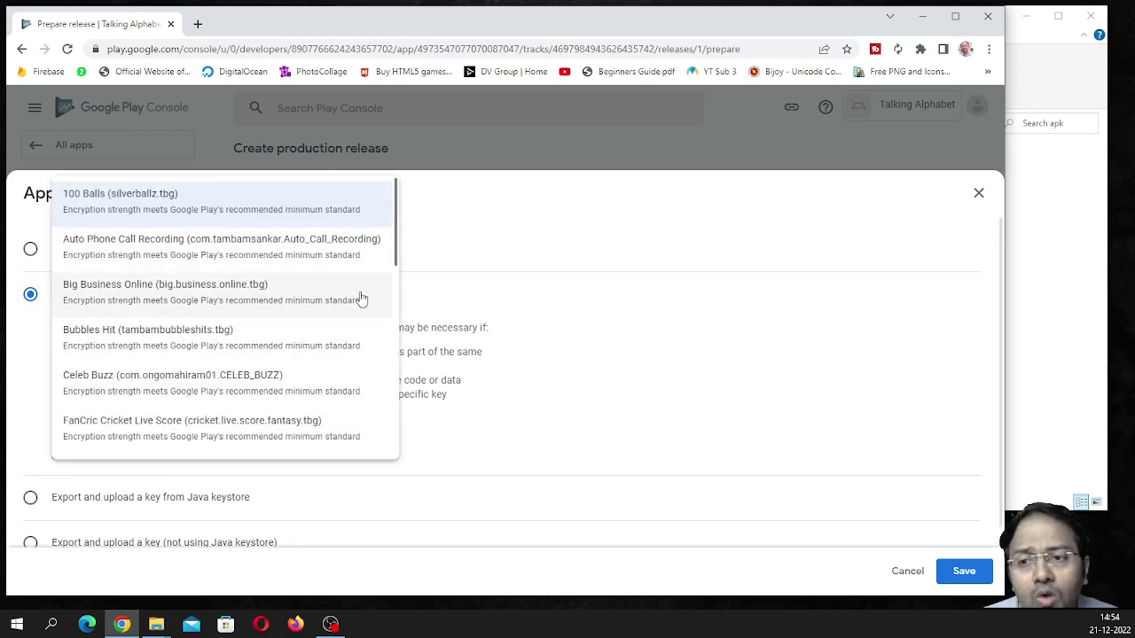
{"action": "left_click_drag", "start_coordinate": [396, 229], "coordinate": [396, 372]}
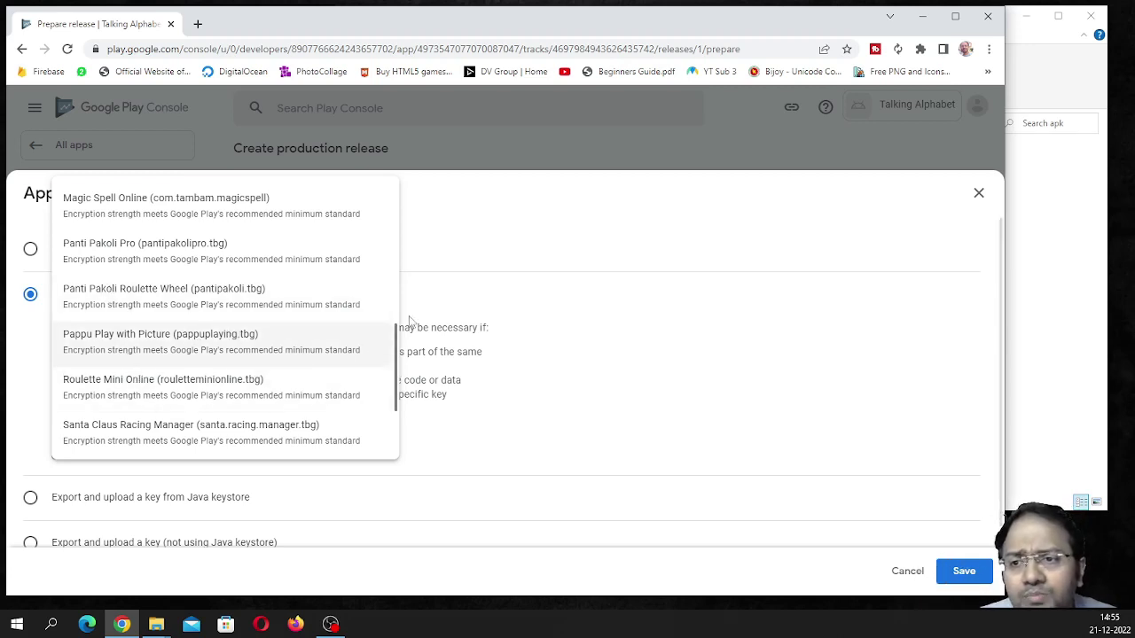
{"action": "left_click", "coordinate": [180, 266]}
{"action": "left_click", "coordinate": [970, 571]}
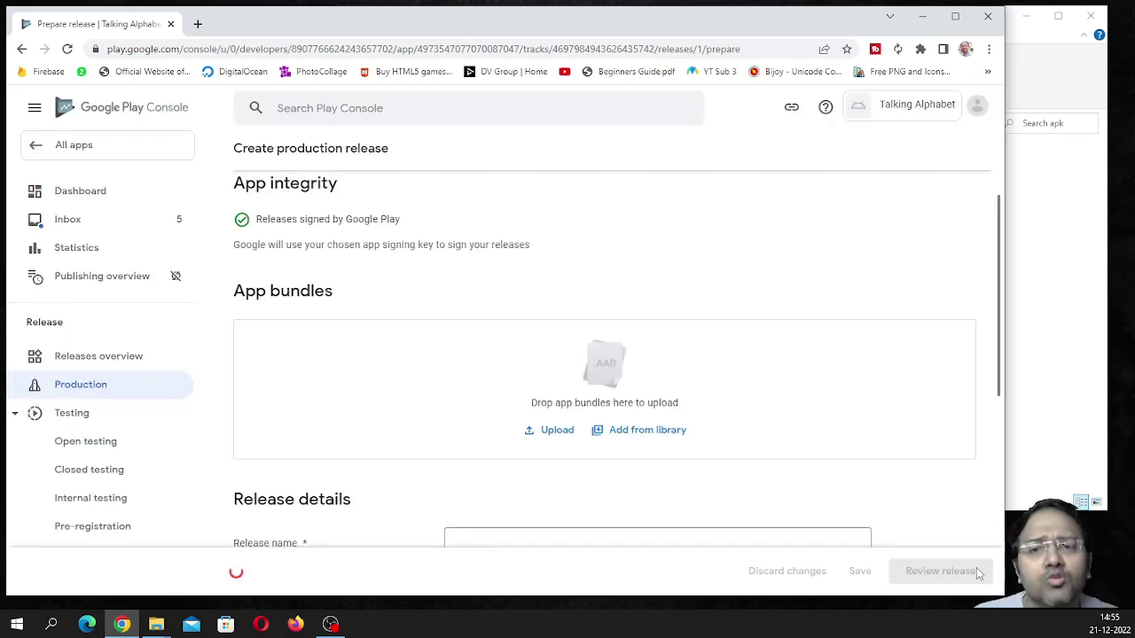
Upload TalkingAlphabet_1_1.aab from the apk folder to the production release's app bundles.
{"action": "mouse_move", "coordinate": [999, 257]}
{"action": "left_mouse_down"}
{"action": "mouse_move", "coordinate": [999, 230]}
{"action": "mouse_move", "coordinate": [999, 266]}
{"action": "left_mouse_up"}
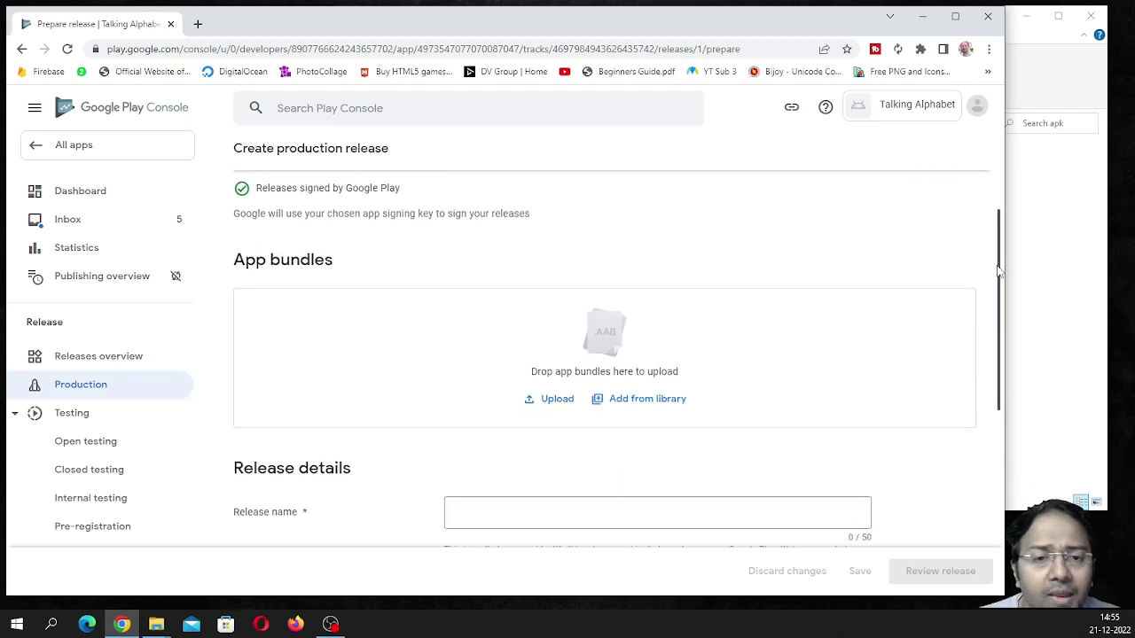
{"action": "left_click", "coordinate": [1079, 284]}
{"action": "left_click", "coordinate": [522, 169]}
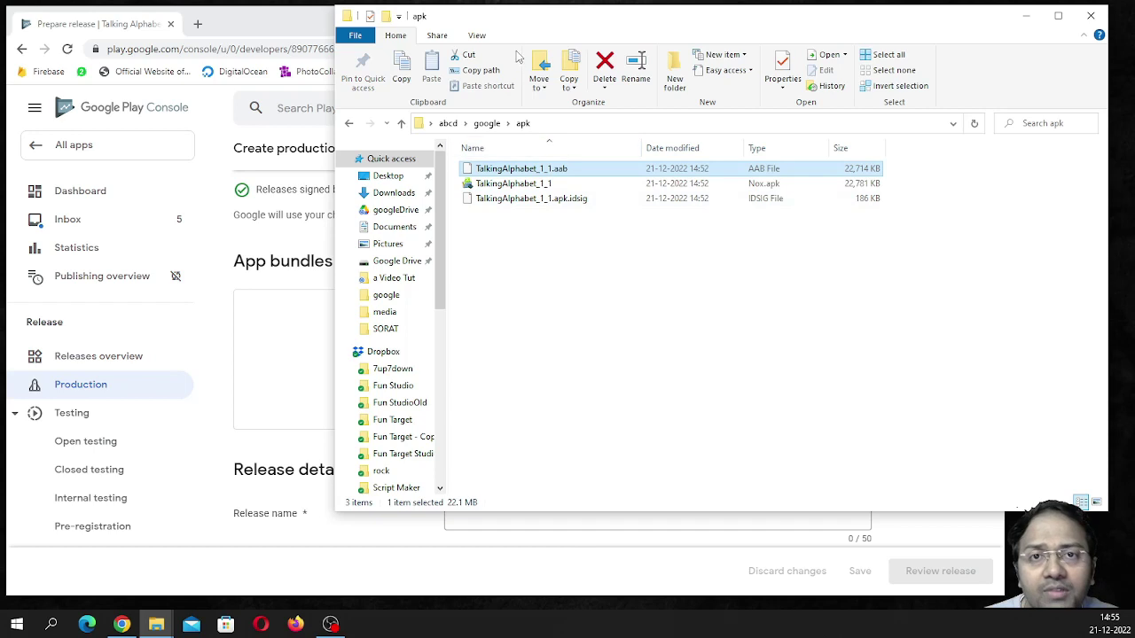
{"action": "left_click_drag", "start_coordinate": [538, 25], "coordinate": [951, 25]}
{"action": "left_click_drag", "start_coordinate": [926, 169], "coordinate": [608, 398]}
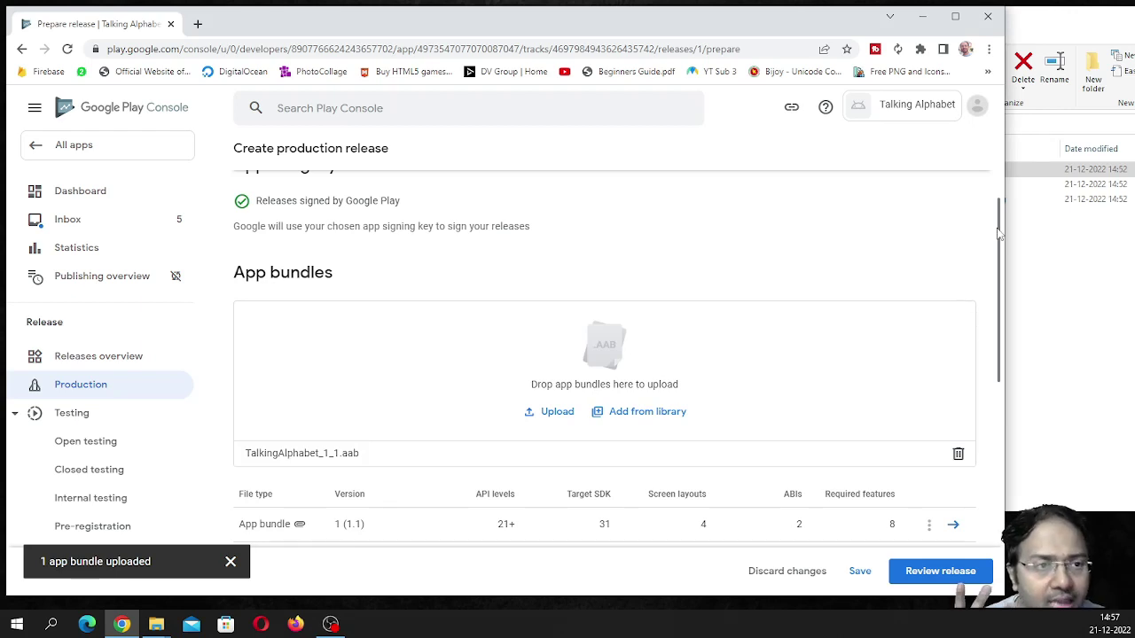
Replace the en-GB release notes placeholder with "First submit", save the production release and proceed to its review.
{"action": "scroll", "coordinate": [999, 233], "scroll_direction": "down", "scroll_amount": 2}
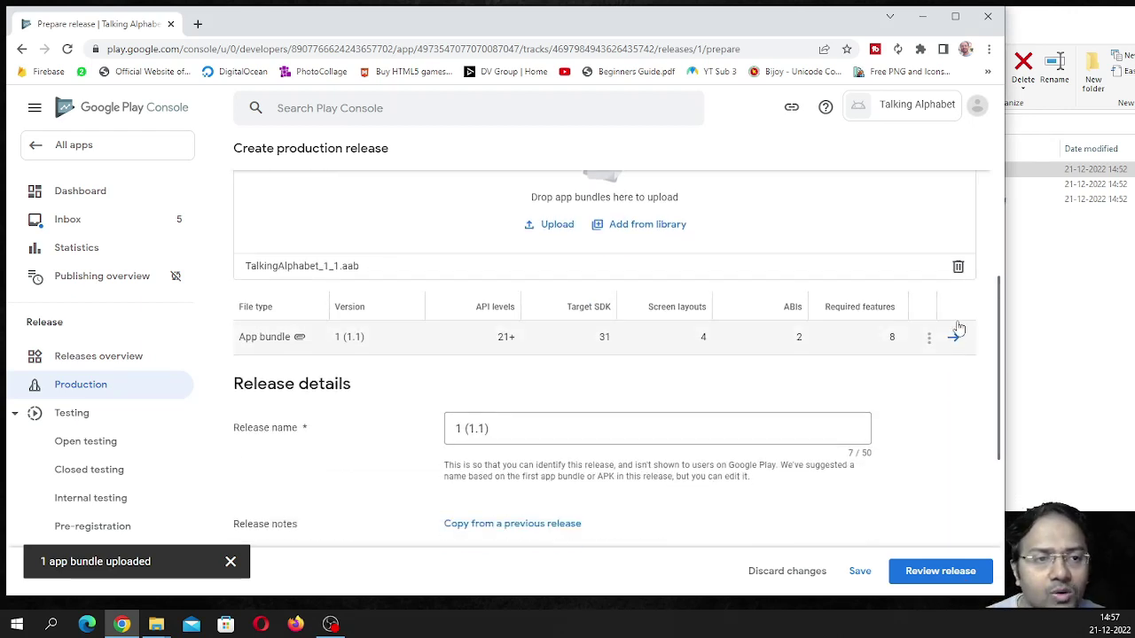
{"action": "left_click_drag", "start_coordinate": [1000, 328], "coordinate": [995, 423]}
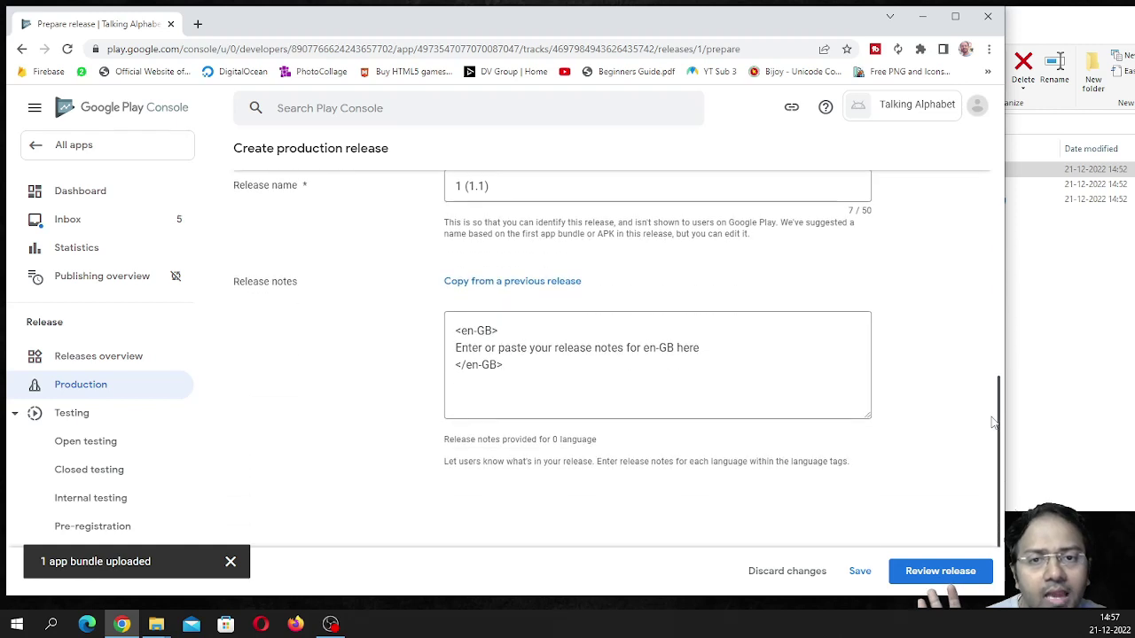
{"action": "left_click_drag", "start_coordinate": [722, 348], "coordinate": [446, 348]}
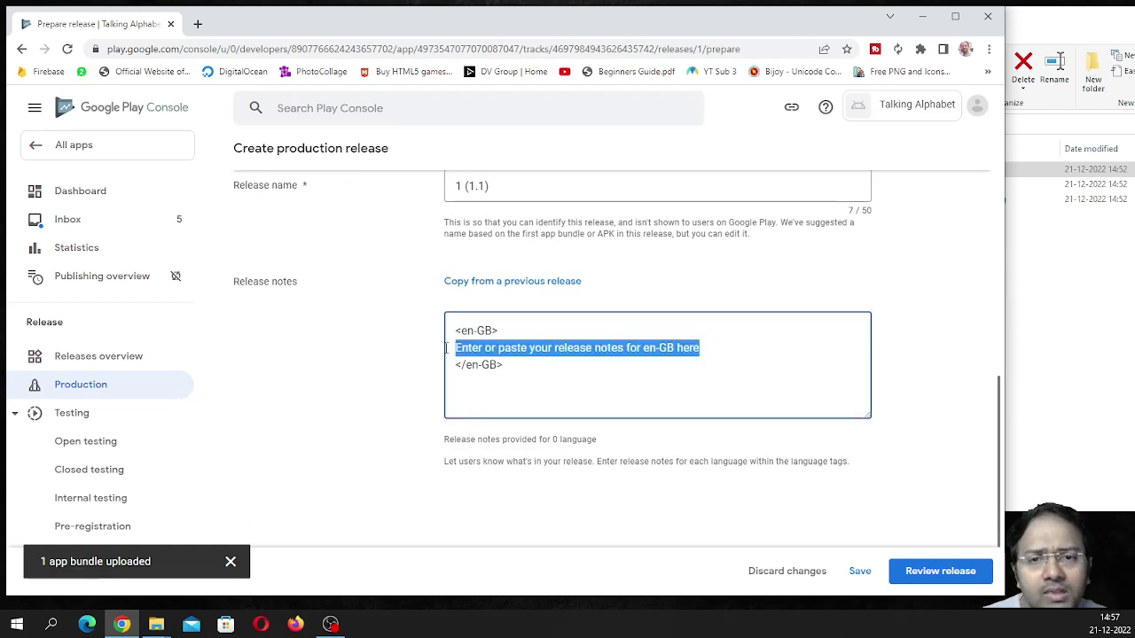
{"action": "key", "text": "BackSpace"}
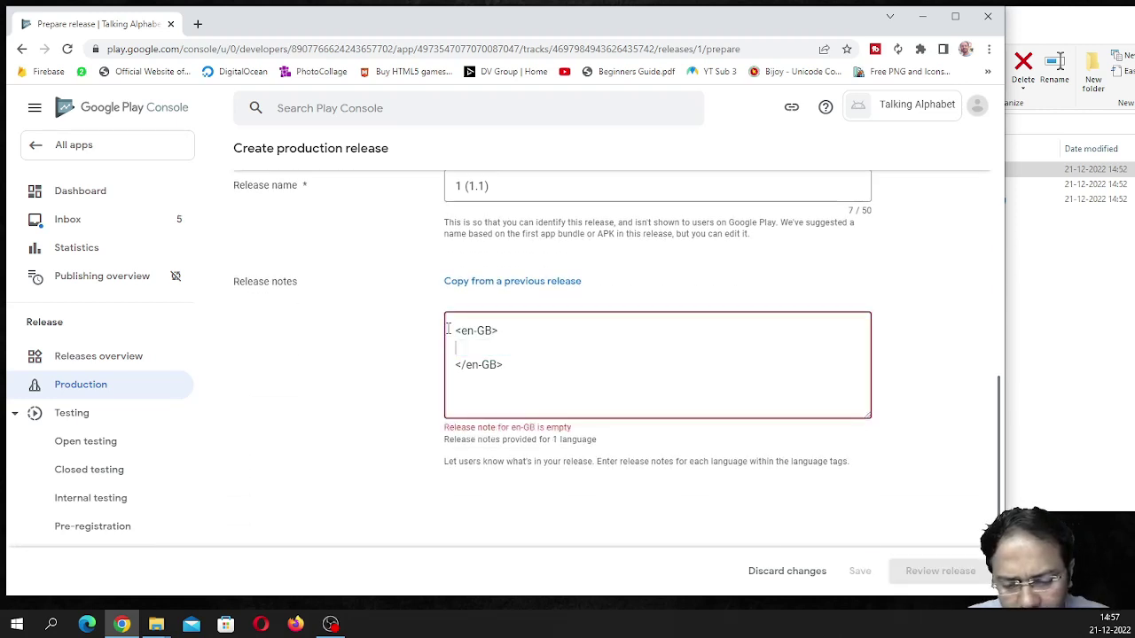
{"action": "type", "text": "First "}
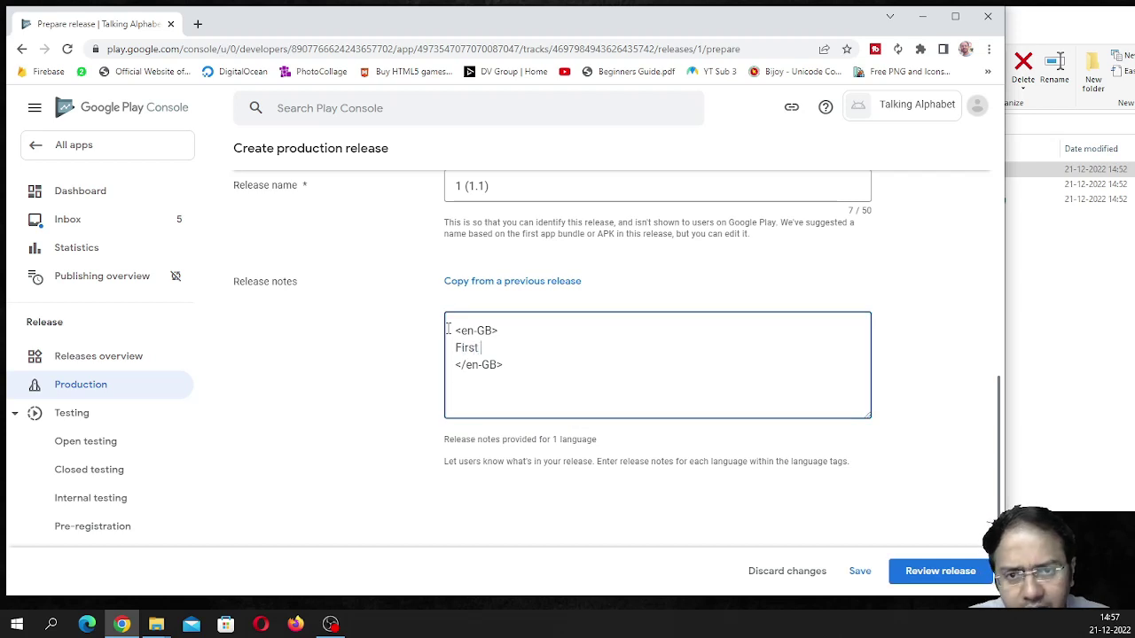
{"action": "type", "text": "submit"}
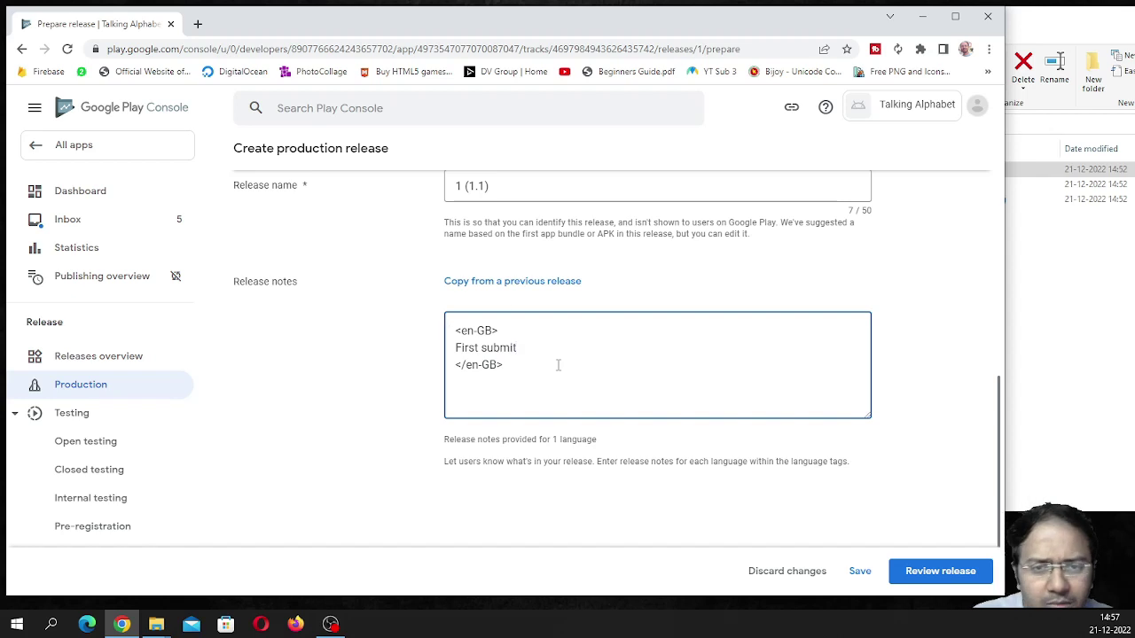
{"action": "left_click", "coordinate": [860, 572]}
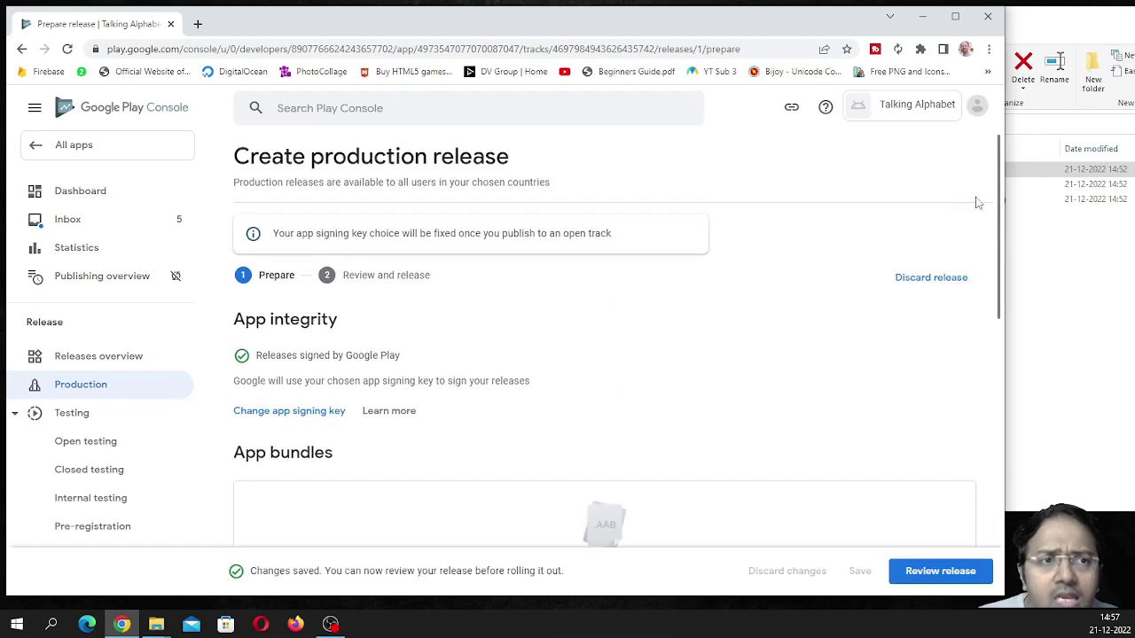
{"action": "scroll", "coordinate": [975, 354], "scroll_direction": "down", "scroll_amount": 5}
{"action": "left_click", "coordinate": [940, 572]}
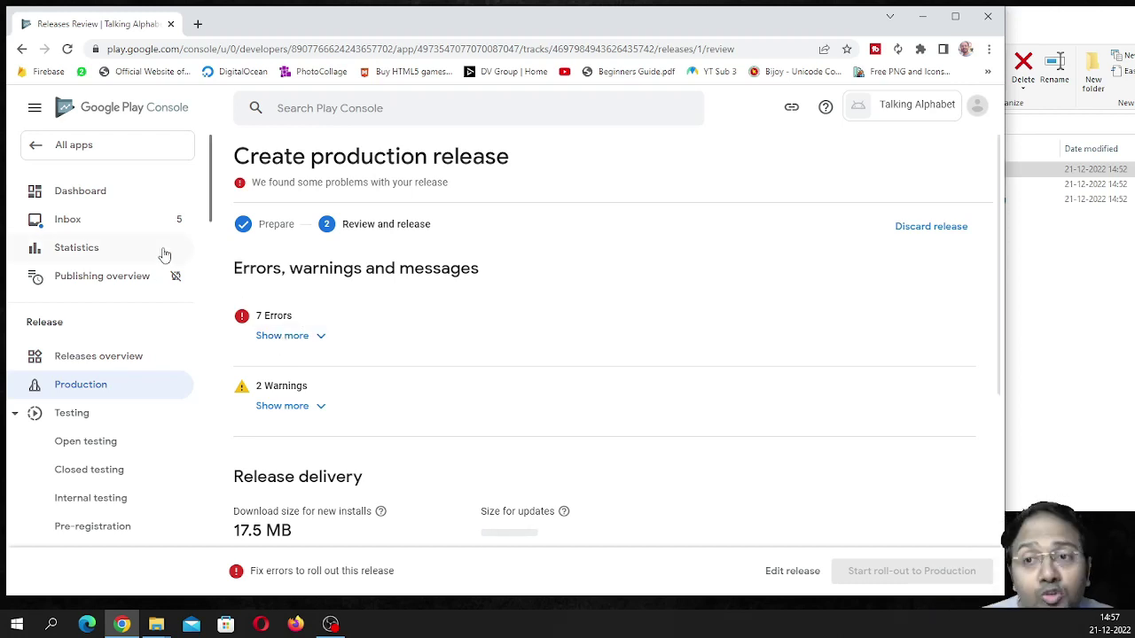
Open the Production track's country availability and bring up the list of countries/regions to add.
{"action": "left_click_drag", "start_coordinate": [213, 180], "coordinate": [210, 206]}
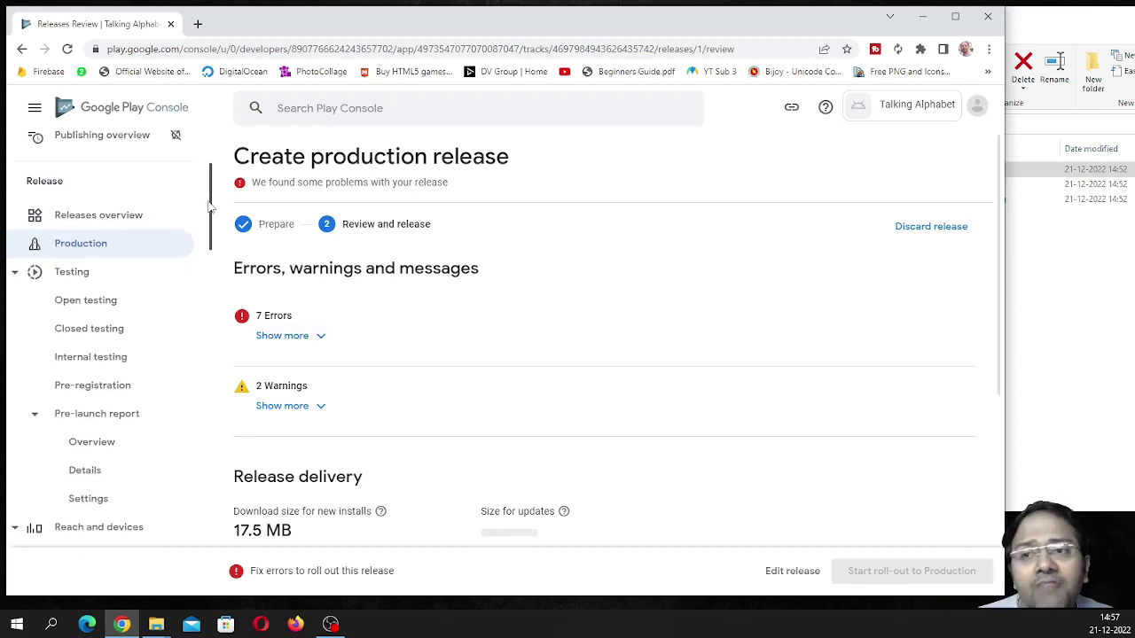
{"action": "left_click", "coordinate": [89, 248]}
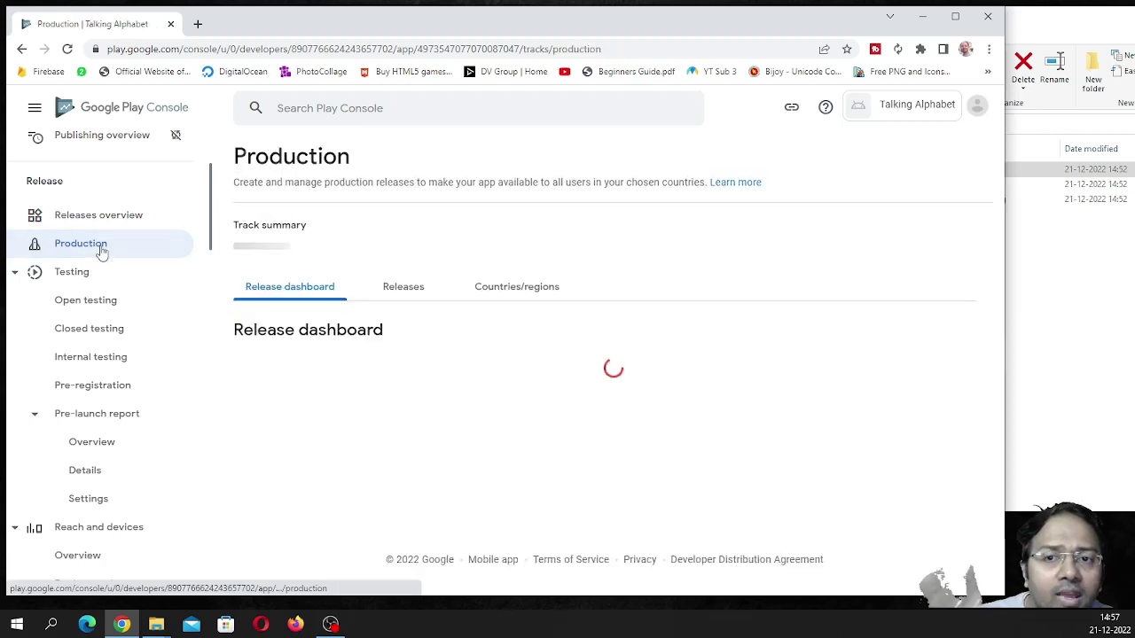
{"action": "left_click", "coordinate": [928, 157]}
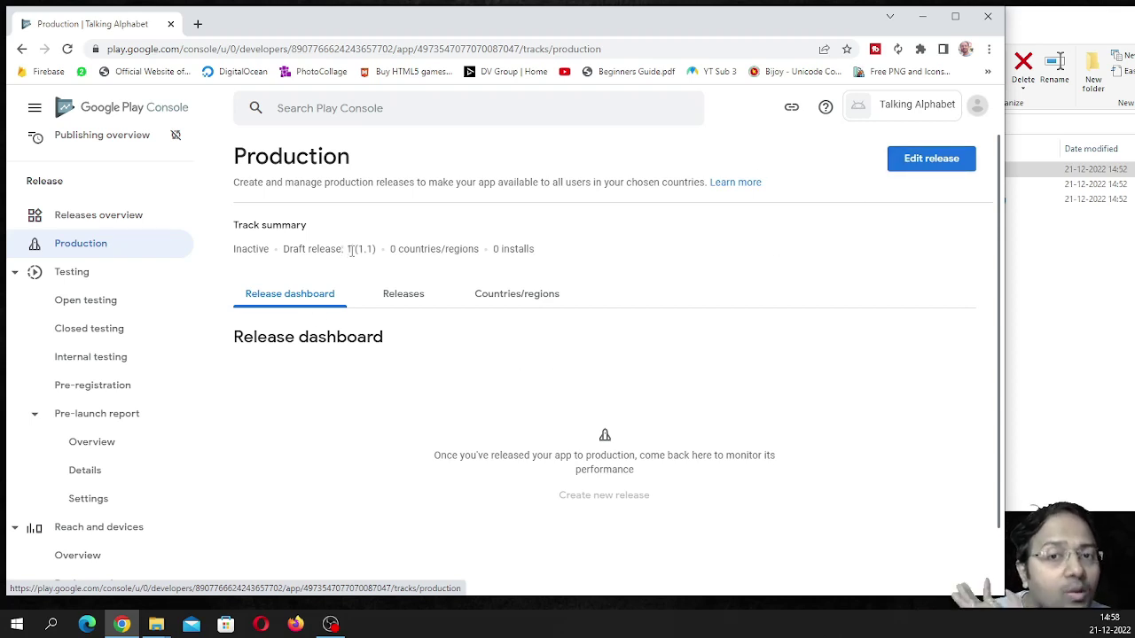
{"action": "left_click", "coordinate": [524, 297]}
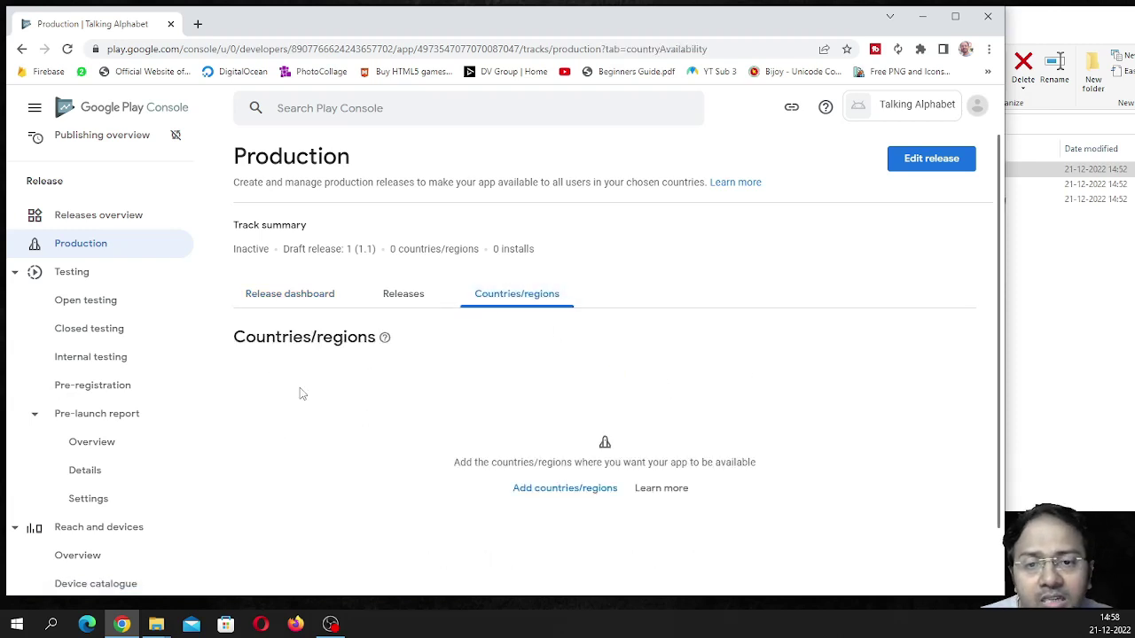
{"action": "left_click", "coordinate": [572, 491]}
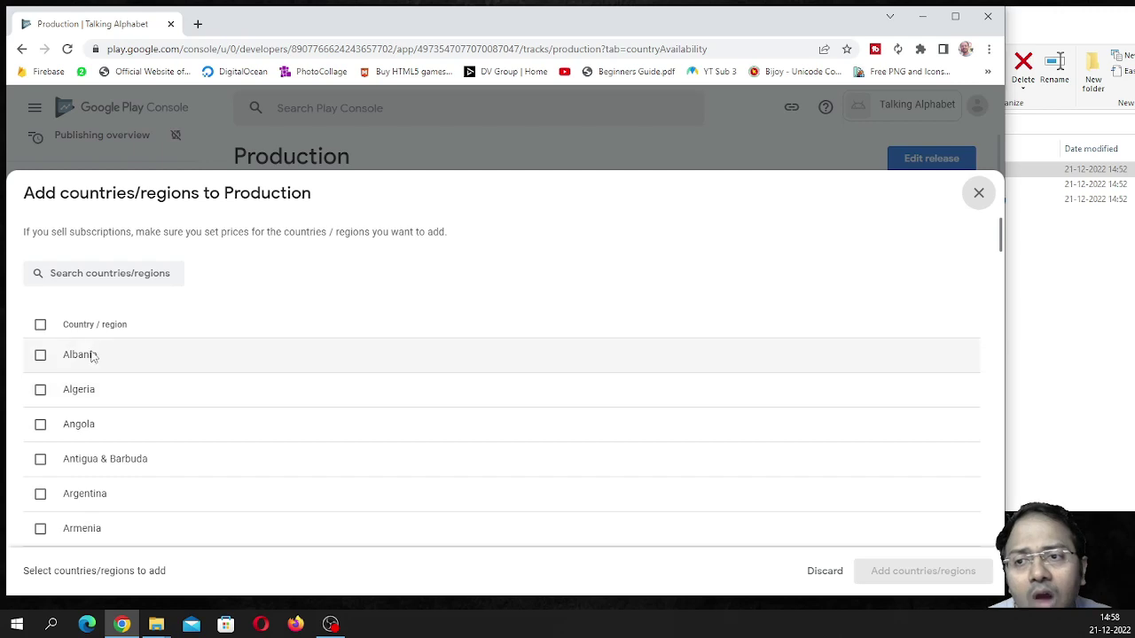
{"action": "left_click", "coordinate": [42, 327]}
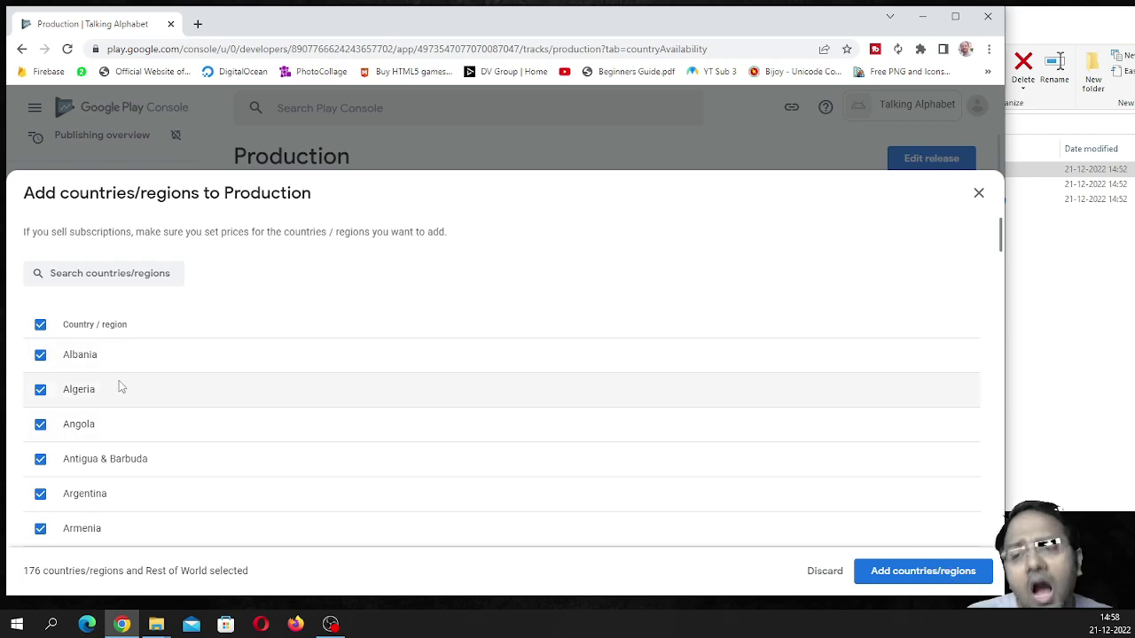
{"action": "left_click", "coordinate": [40, 356]}
{"action": "left_click", "coordinate": [40, 354]}
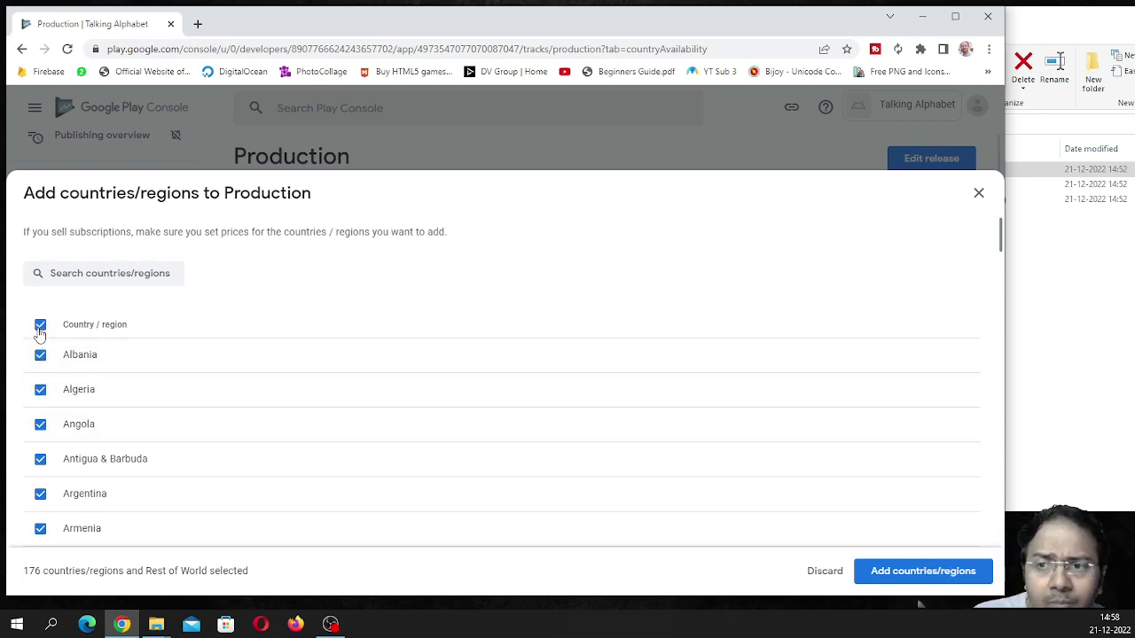
{"action": "left_click", "coordinate": [40, 325]}
{"action": "left_click", "coordinate": [40, 389]}
{"action": "left_click", "coordinate": [40, 425]}
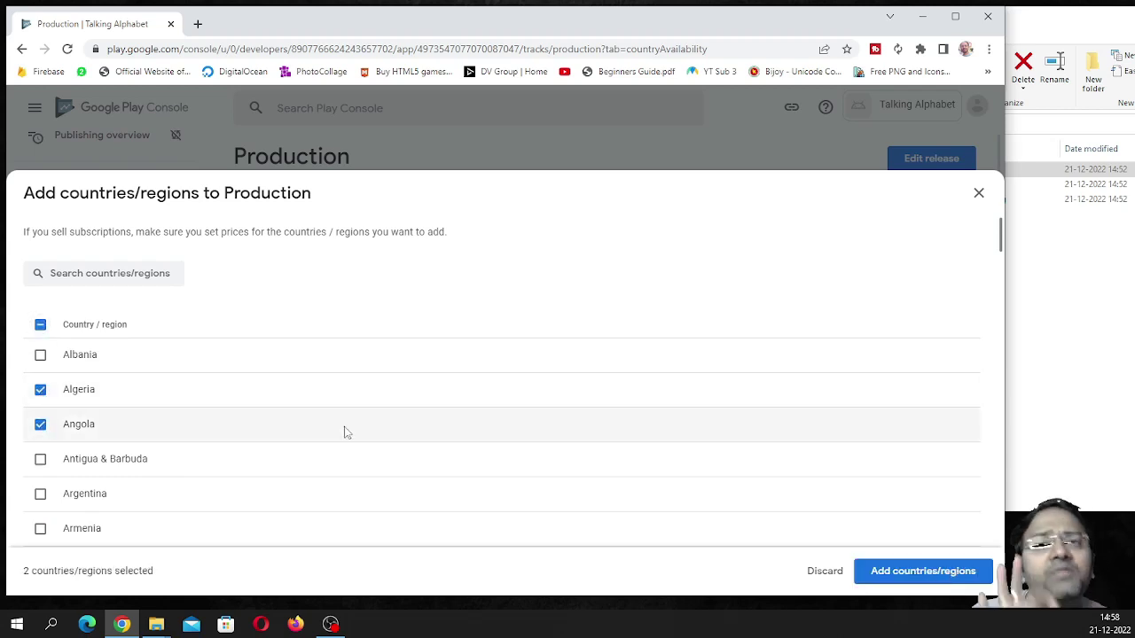
Select all countries/regions, including Rest of World, and add them to the Production track.
{"action": "left_click", "coordinate": [40, 325]}
{"action": "left_click", "coordinate": [40, 325]}
{"action": "left_click", "coordinate": [40, 325]}
{"action": "left_click", "coordinate": [928, 572]}
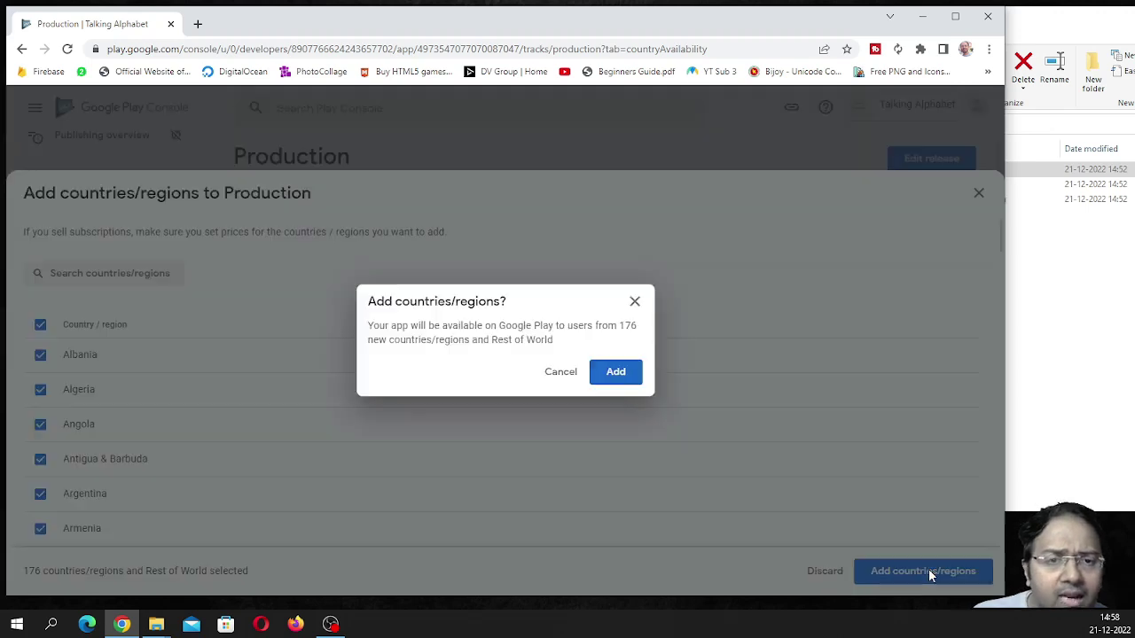
{"action": "left_click", "coordinate": [619, 376]}
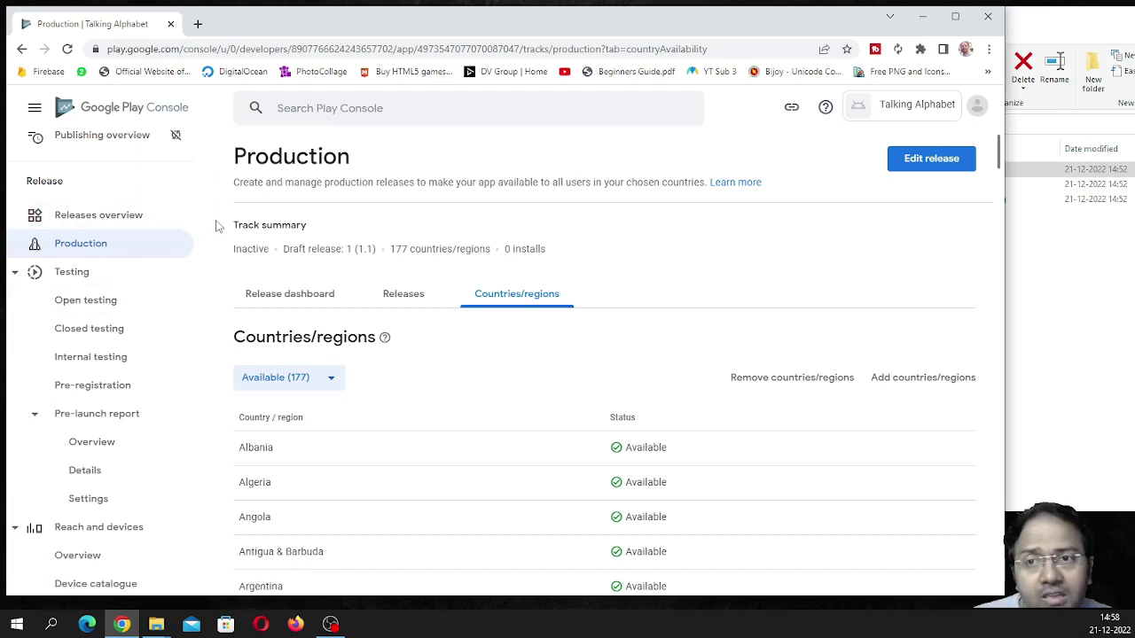
Open the main store listing under Store presence and go to its description fields.
{"action": "left_click_drag", "start_coordinate": [214, 227], "coordinate": [203, 285]}
{"action": "scroll", "coordinate": [88, 292], "scroll_direction": "down", "scroll_amount": 3}
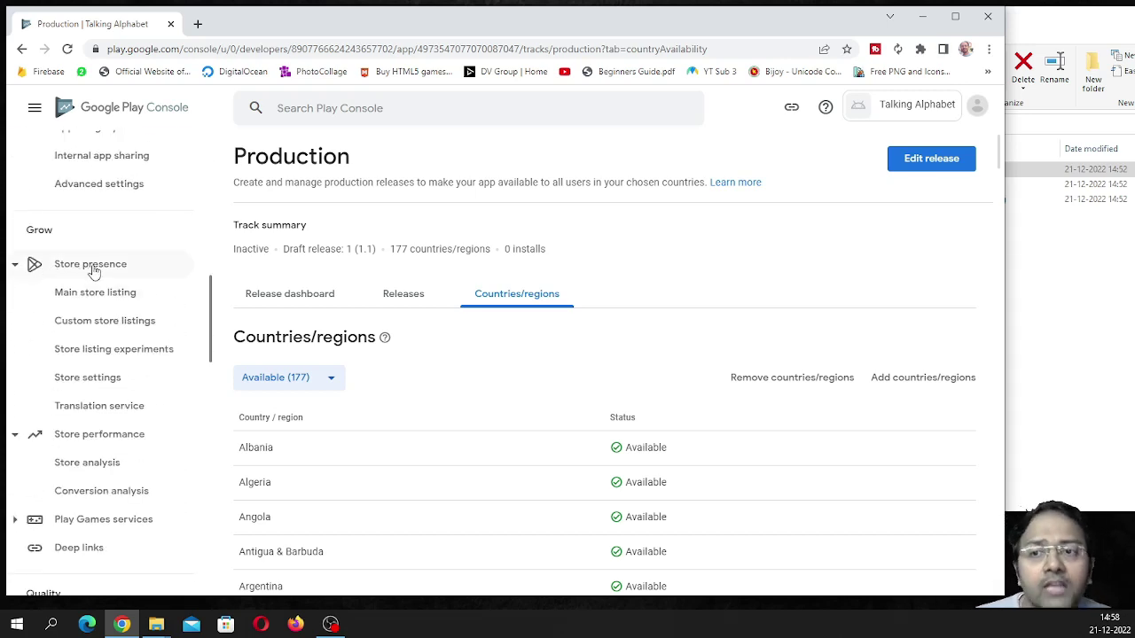
{"action": "left_click", "coordinate": [89, 265]}
{"action": "left_click", "coordinate": [71, 271]}
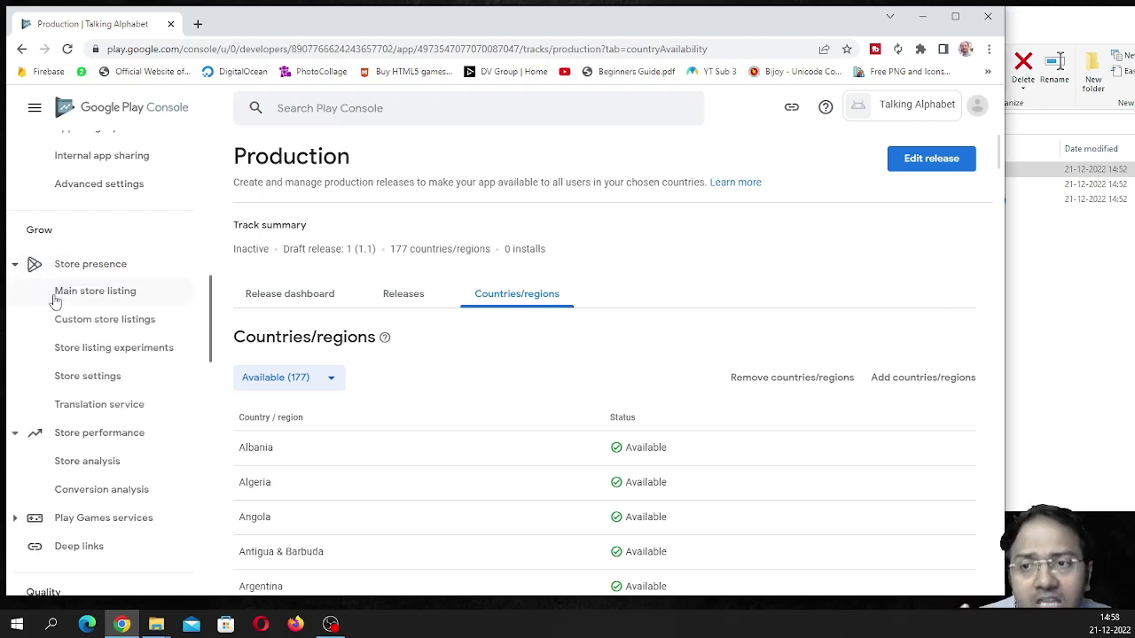
{"action": "left_click", "coordinate": [93, 301]}
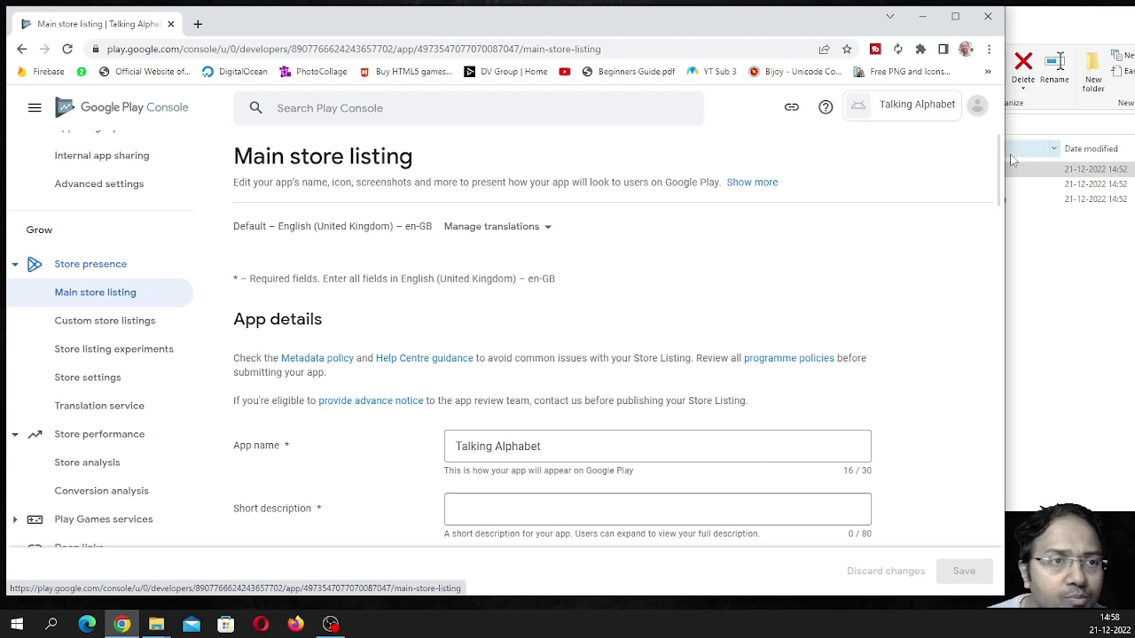
{"action": "left_click_drag", "start_coordinate": [1002, 156], "coordinate": [1001, 186]}
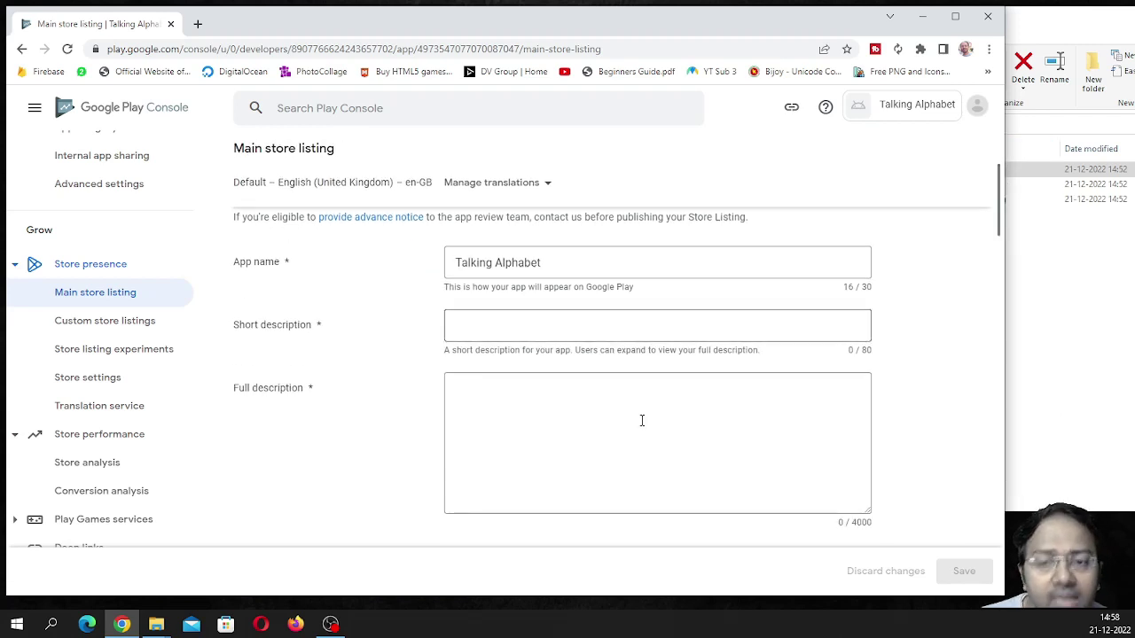
Open the Talking Alphabet text file from the google folder and move its window clear of the store listing.
{"action": "mouse_move", "coordinate": [162, 631]}
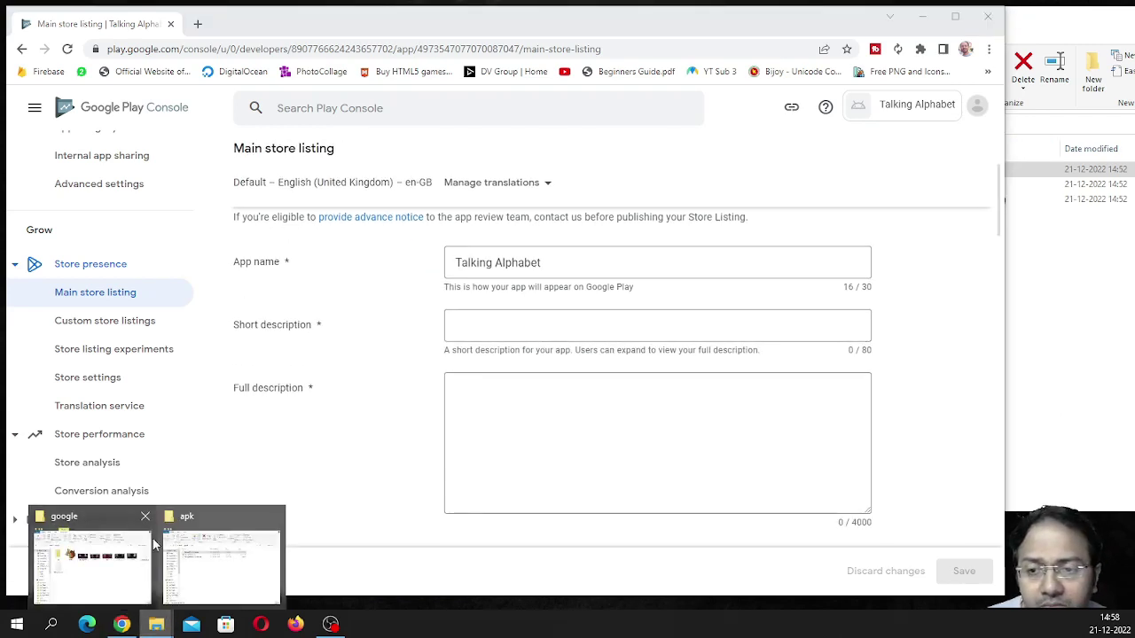
{"action": "left_click", "coordinate": [106, 571]}
{"action": "double_click", "coordinate": [222, 319]}
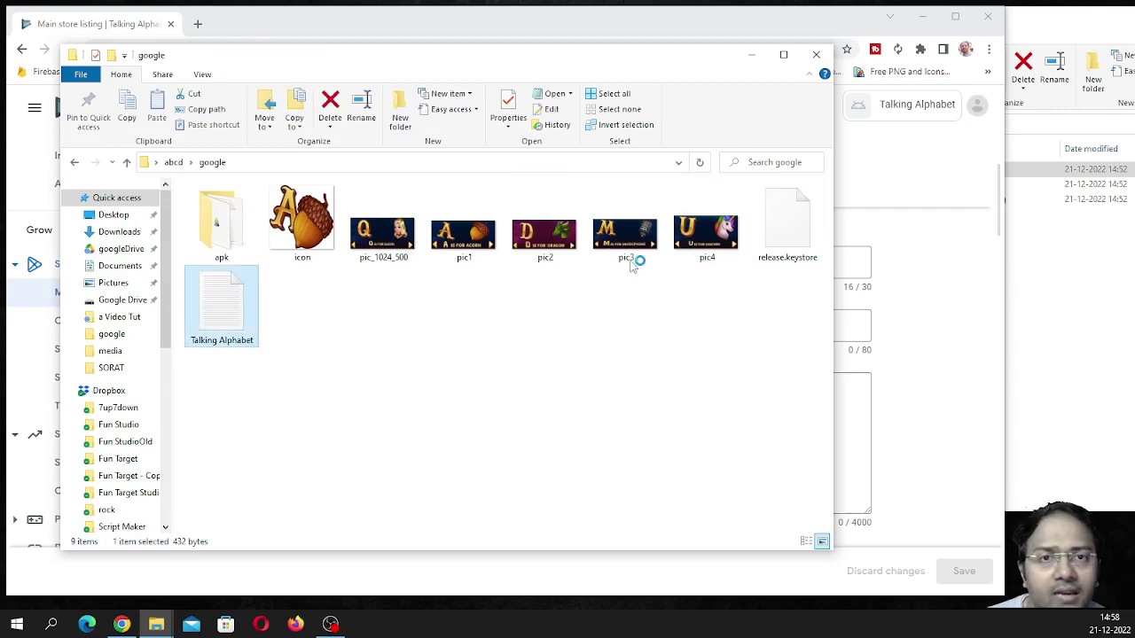
{"action": "mouse_move", "coordinate": [831, 54]}
{"action": "left_mouse_down"}
{"action": "mouse_move", "coordinate": [664, 43]}
{"action": "mouse_move", "coordinate": [1009, 321]}
{"action": "mouse_move", "coordinate": [768, 271]}
{"action": "mouse_move", "coordinate": [795, 46]}
{"action": "mouse_move", "coordinate": [827, 36]}
{"action": "left_mouse_up"}
{"action": "left_click", "coordinate": [138, 625]}
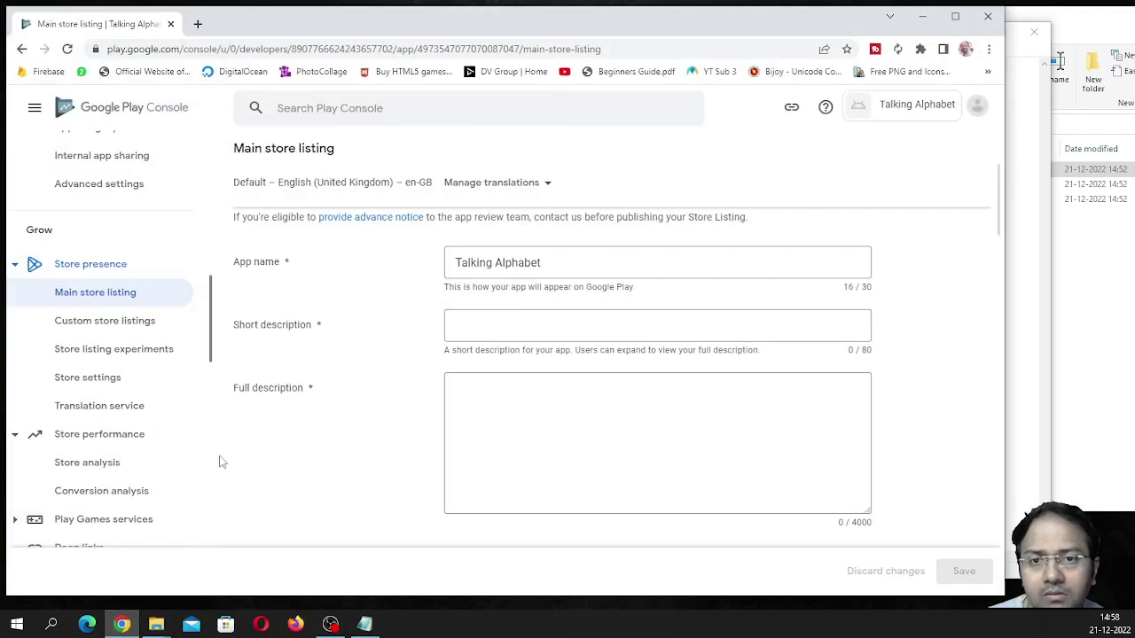
{"action": "left_click", "coordinate": [1037, 238]}
{"action": "left_click_drag", "start_coordinate": [685, 45], "coordinate": [1134, 80]}
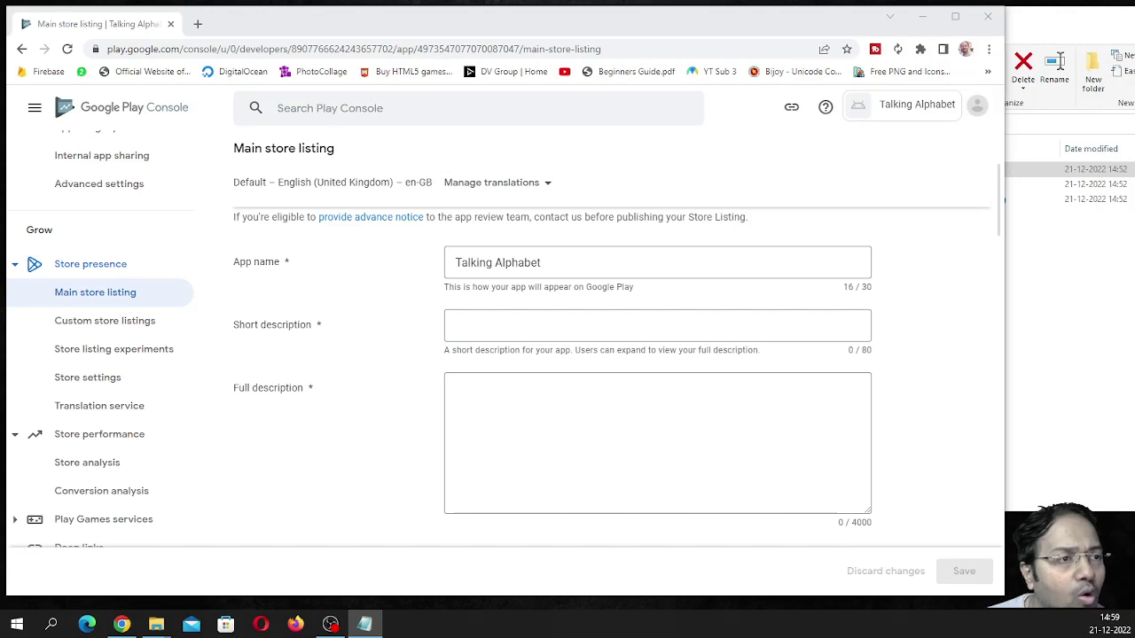
Fill in the short description from the prepared text, shortening it to "With application children can learn english alphabet easily .".
{"action": "left_click", "coordinate": [511, 317]}
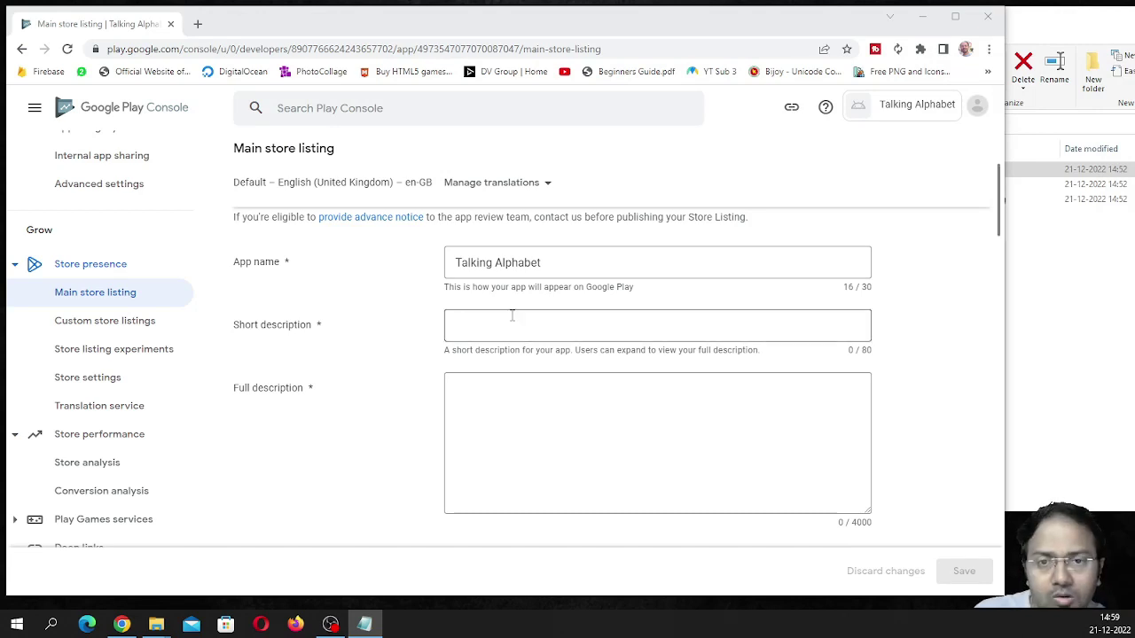
{"action": "type", "text": "ation children can learn english alphabet easily with test to speech technology ."}
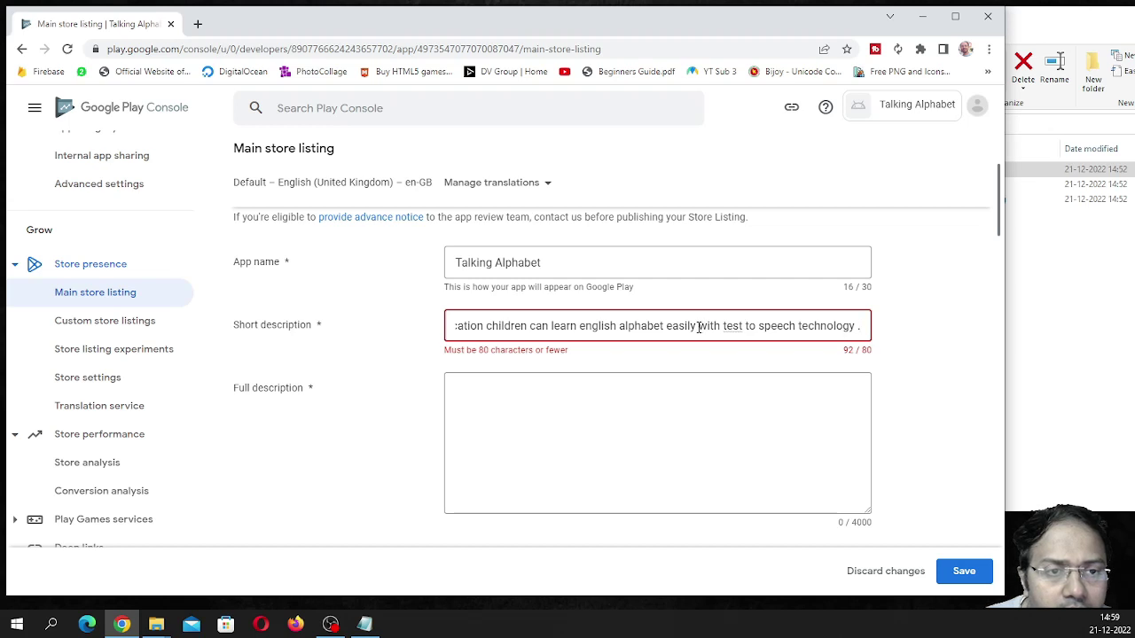
{"action": "left_click_drag", "start_coordinate": [699, 328], "coordinate": [796, 327]}
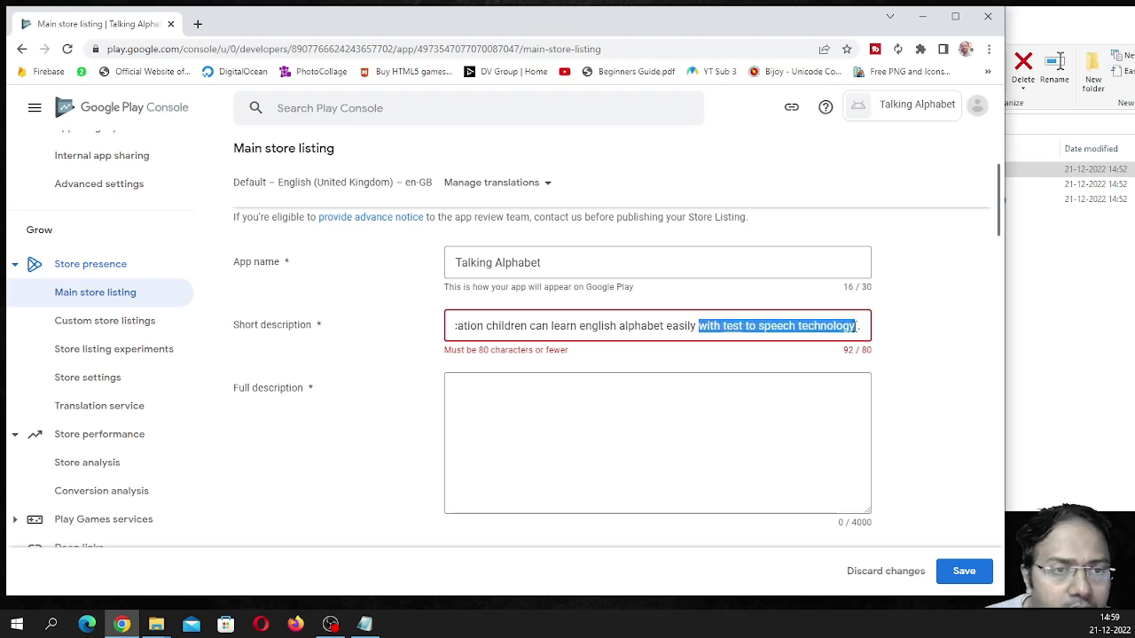
{"action": "key", "text": "BackSpace"}
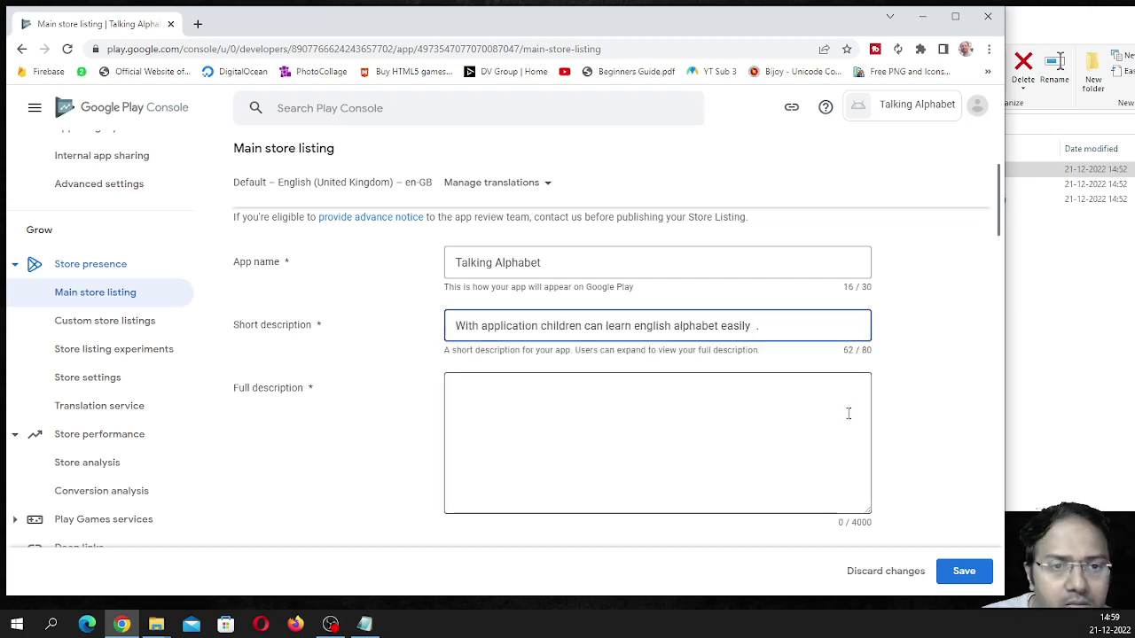
Fill in the full description with the prepared text beginning "An alphabet is a standardized set of basic written graphemes (called letters)".
{"action": "key", "text": "alt+Tab"}
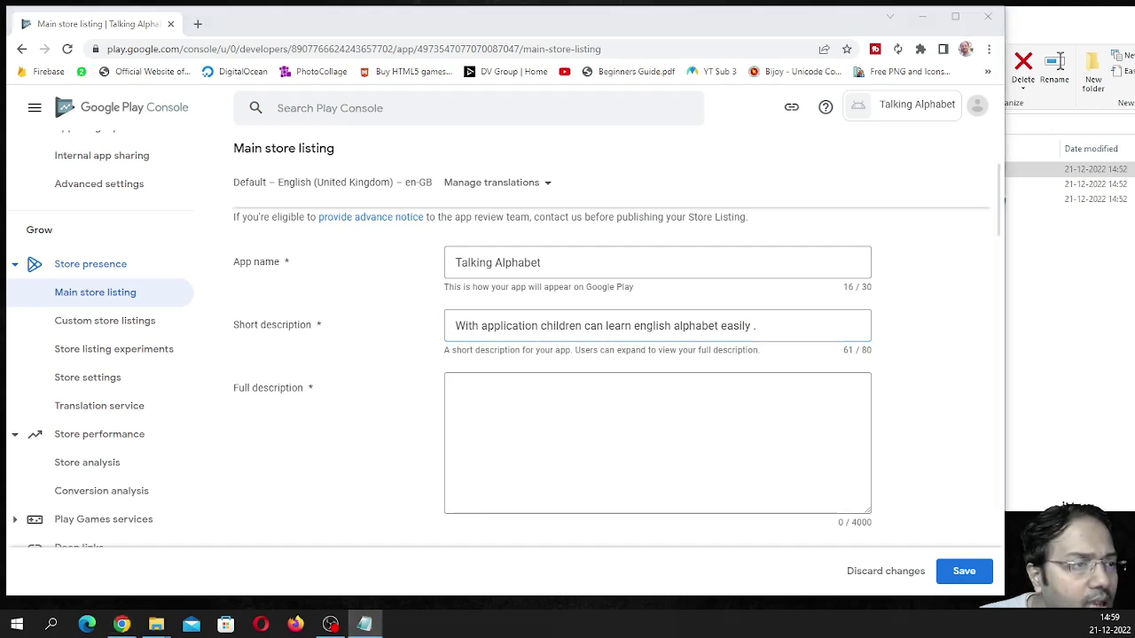
{"action": "left_click", "coordinate": [648, 393]}
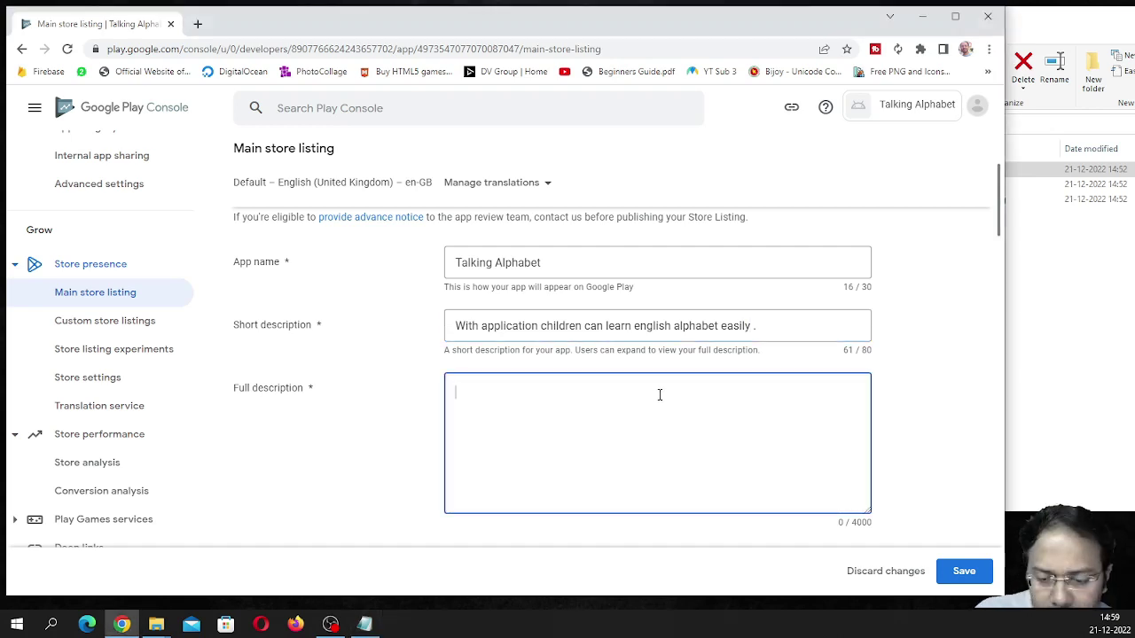
{"action": "type", "text": "An alphabet is a standardized set of basic written graphemes (called letters) that represent the phonemes of certain spoken languages. Here with help of this application children can learn english alphabet easily with test to speech technology"}
Upload the icon image from the google folder as the store listing's app icon.
{"action": "scroll", "coordinate": [986, 261], "scroll_direction": "down", "scroll_amount": 5}
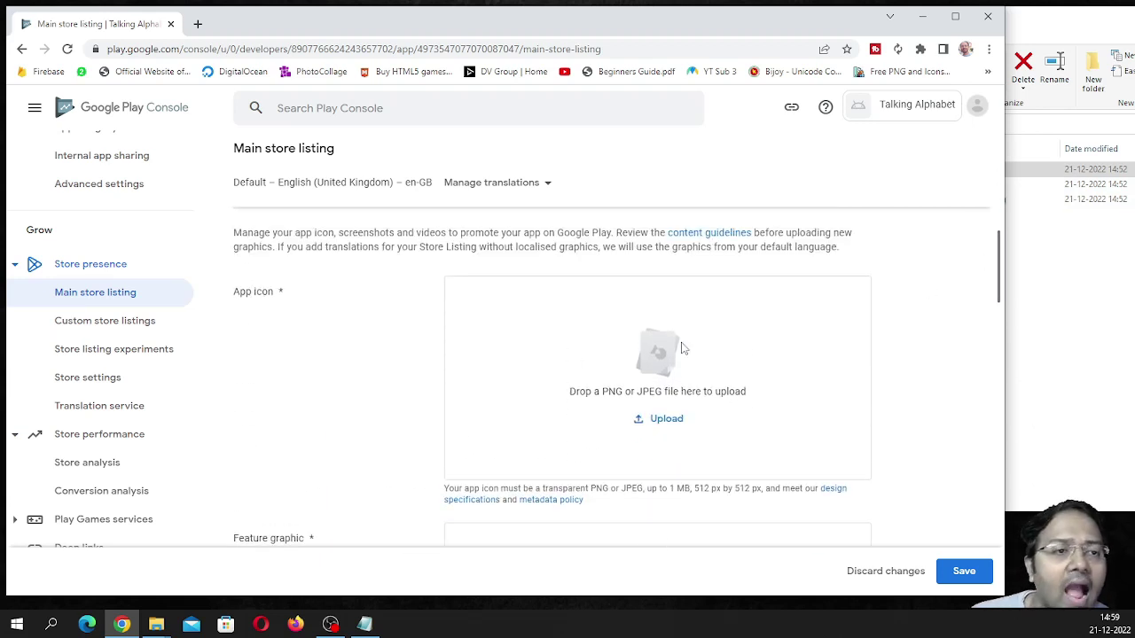
{"action": "left_click", "coordinate": [1066, 306]}
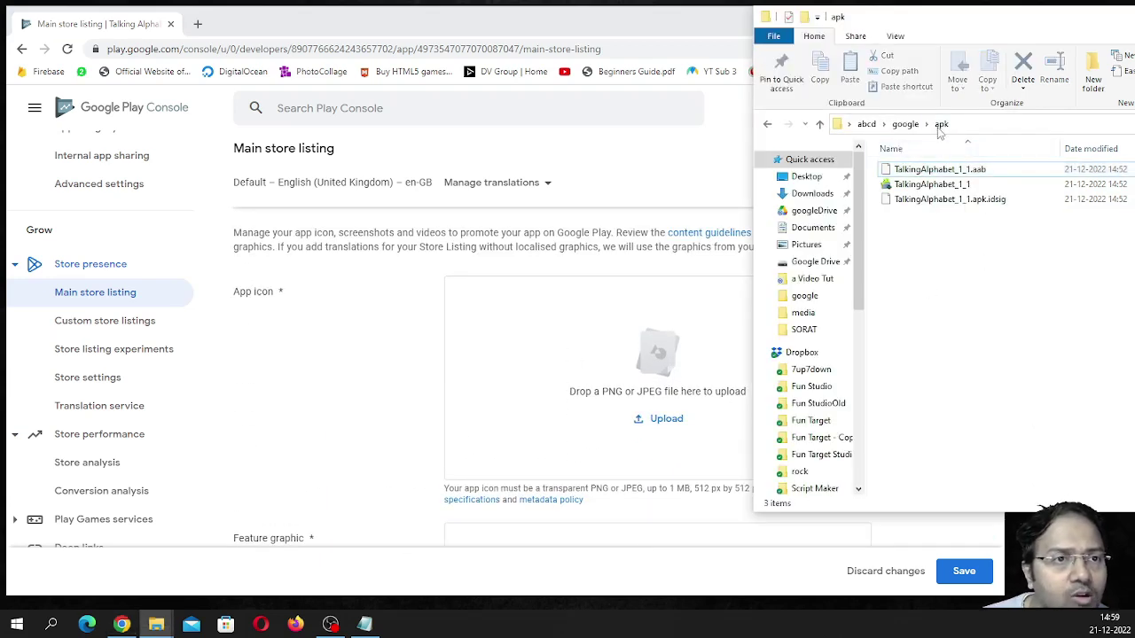
{"action": "left_click", "coordinate": [905, 124]}
{"action": "left_click", "coordinate": [997, 182]}
{"action": "left_click_drag", "start_coordinate": [997, 182], "coordinate": [816, 289]}
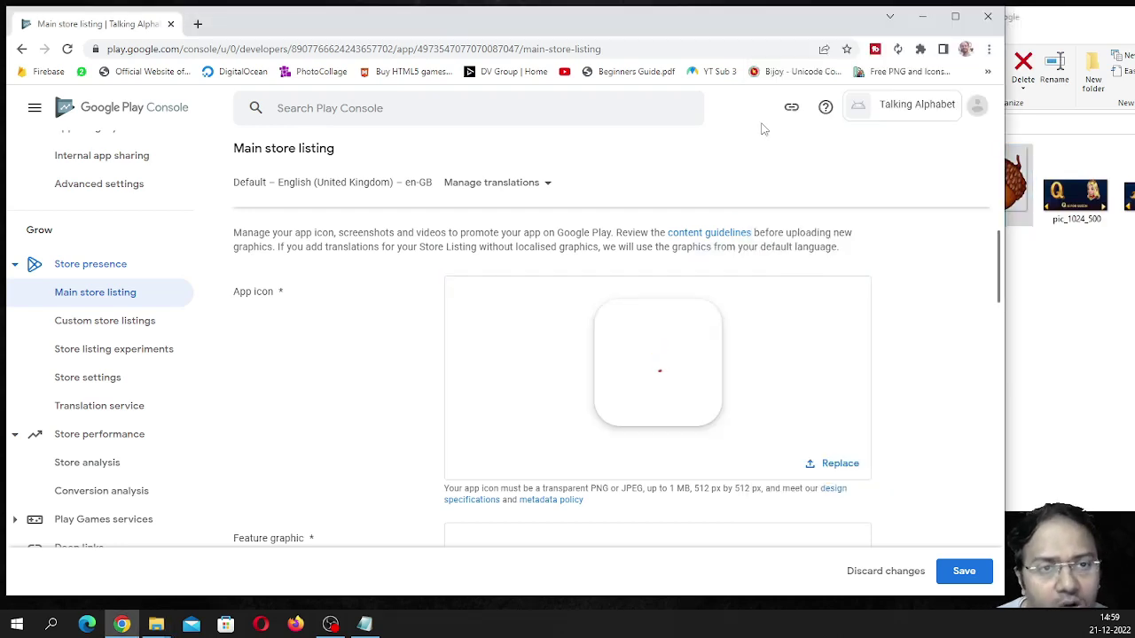
Resize and arrange the browser and google folder windows side by side so the listing and image files are both accessible.
{"action": "left_click_drag", "start_coordinate": [758, 28], "coordinate": [605, 23]}
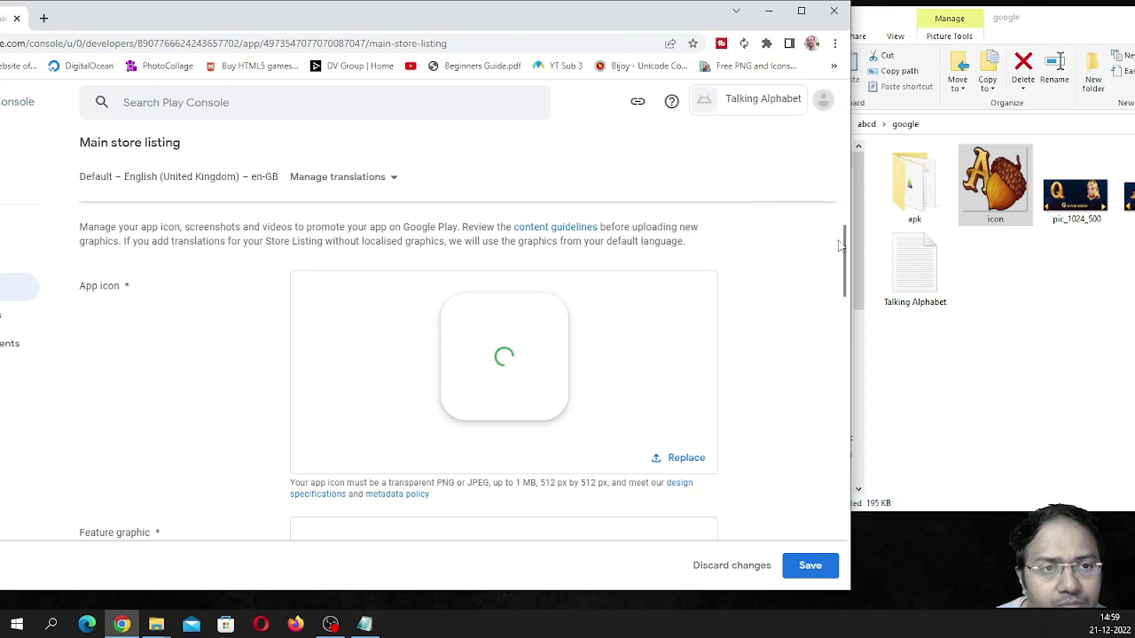
{"action": "scroll", "coordinate": [846, 244], "scroll_direction": "down", "scroll_amount": 1}
{"action": "scroll", "coordinate": [849, 293], "scroll_direction": "up", "scroll_amount": 1}
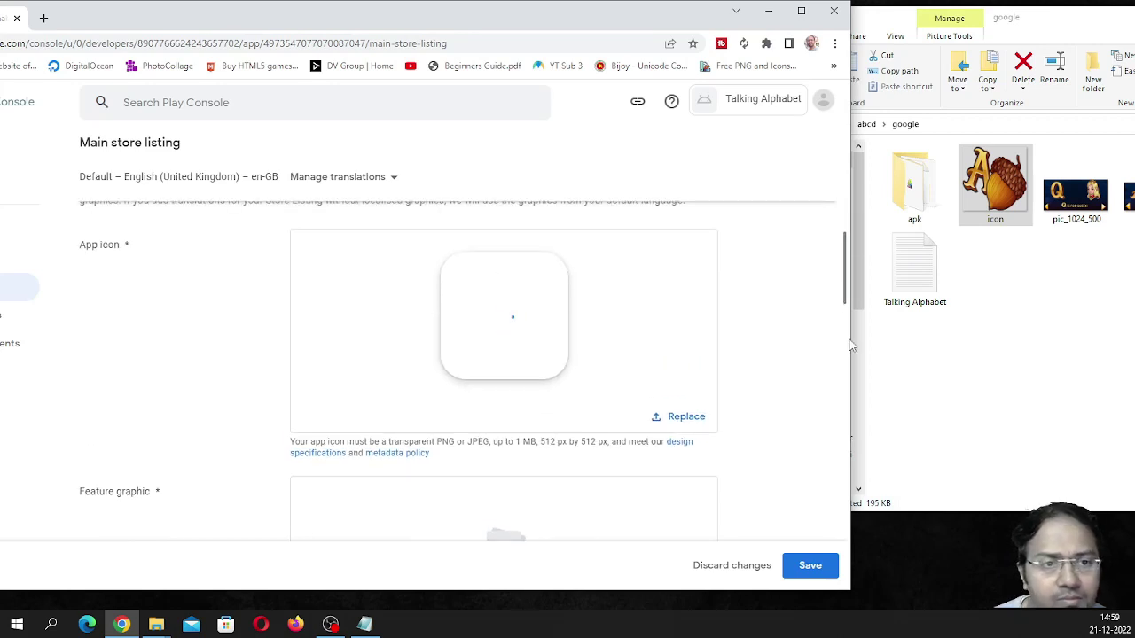
{"action": "left_click_drag", "start_coordinate": [850, 341], "coordinate": [665, 346]}
{"action": "left_click_drag", "start_coordinate": [448, 29], "coordinate": [601, 26]}
{"action": "left_click", "coordinate": [1002, 310]}
{"action": "left_click_drag", "start_coordinate": [1025, 25], "coordinate": [568, 32]}
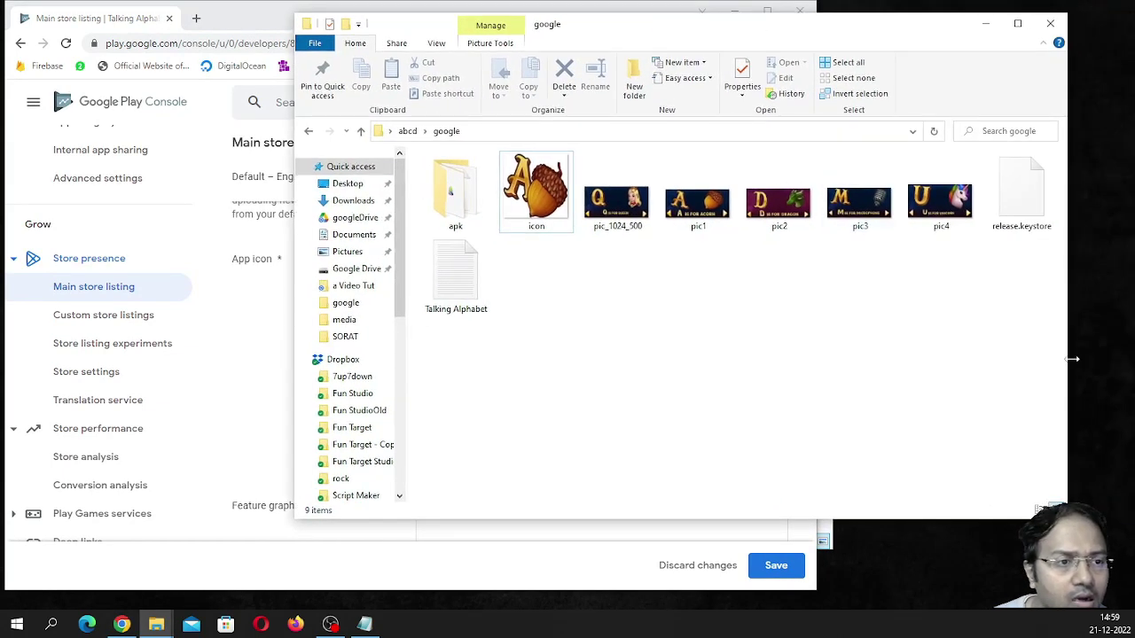
{"action": "left_click_drag", "start_coordinate": [1067, 359], "coordinate": [747, 355]}
{"action": "left_click_drag", "start_coordinate": [598, 32], "coordinate": [983, 12]}
{"action": "left_click", "coordinate": [608, 13]}
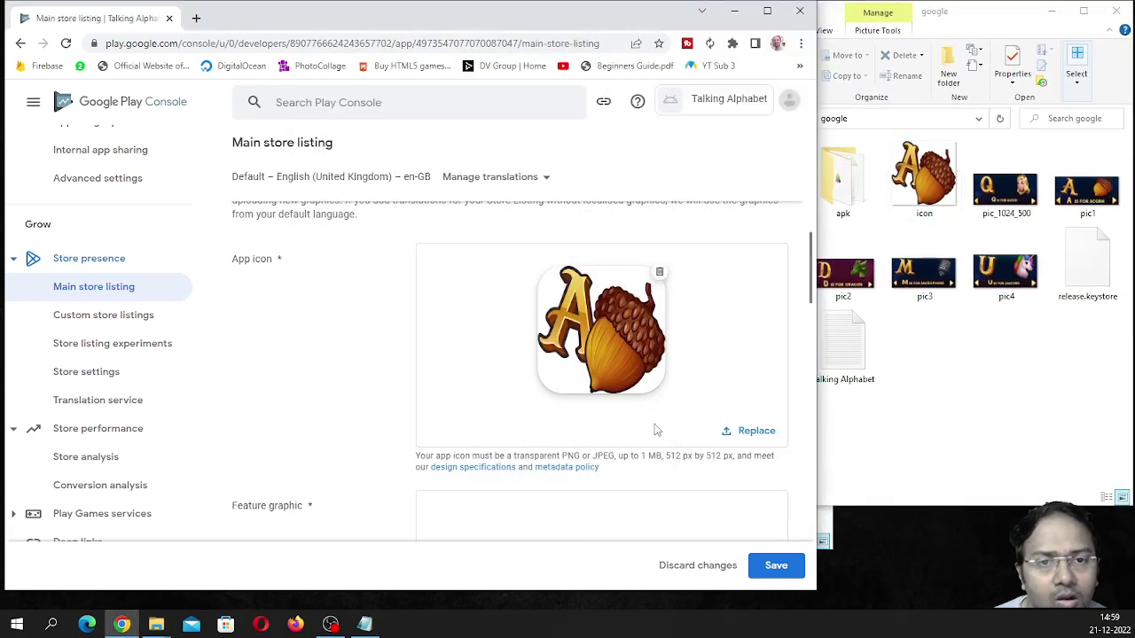
Upload pic_1024_500 from the google folder as the store listing's feature graphic.
{"action": "left_click_drag", "start_coordinate": [813, 251], "coordinate": [810, 295]}
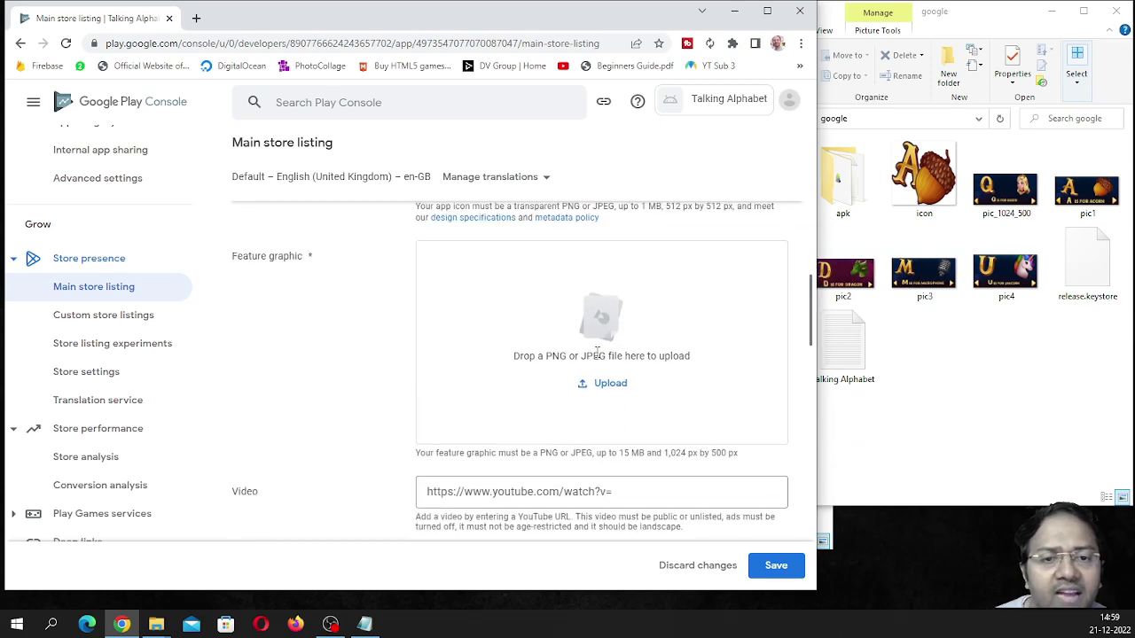
{"action": "left_click", "coordinate": [981, 383]}
{"action": "left_click_drag", "start_coordinate": [1005, 190], "coordinate": [575, 390]}
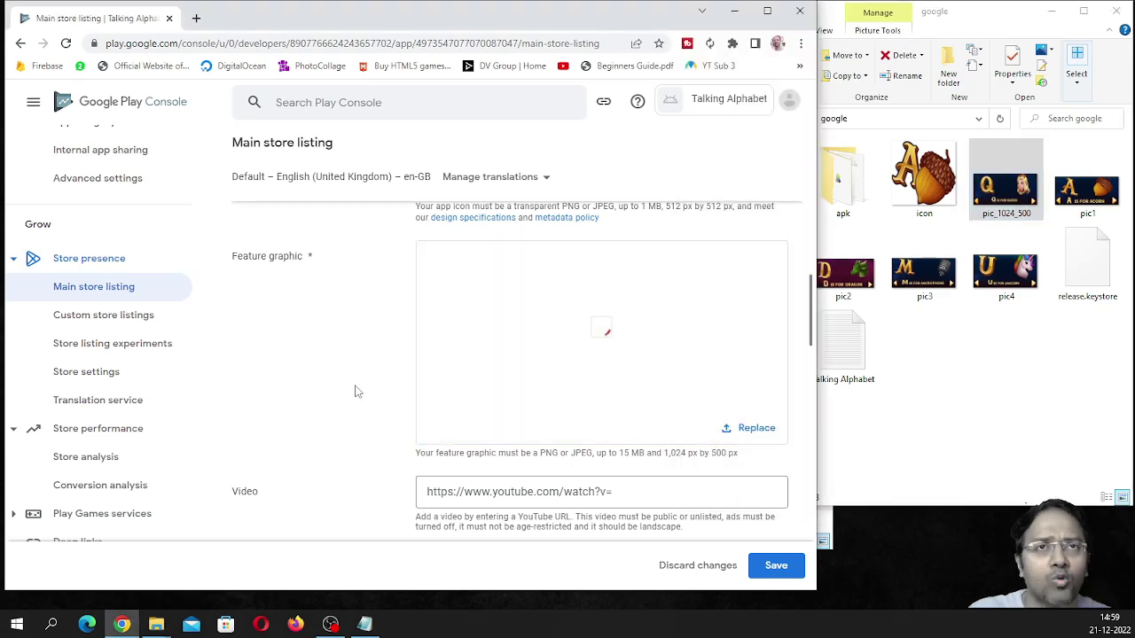